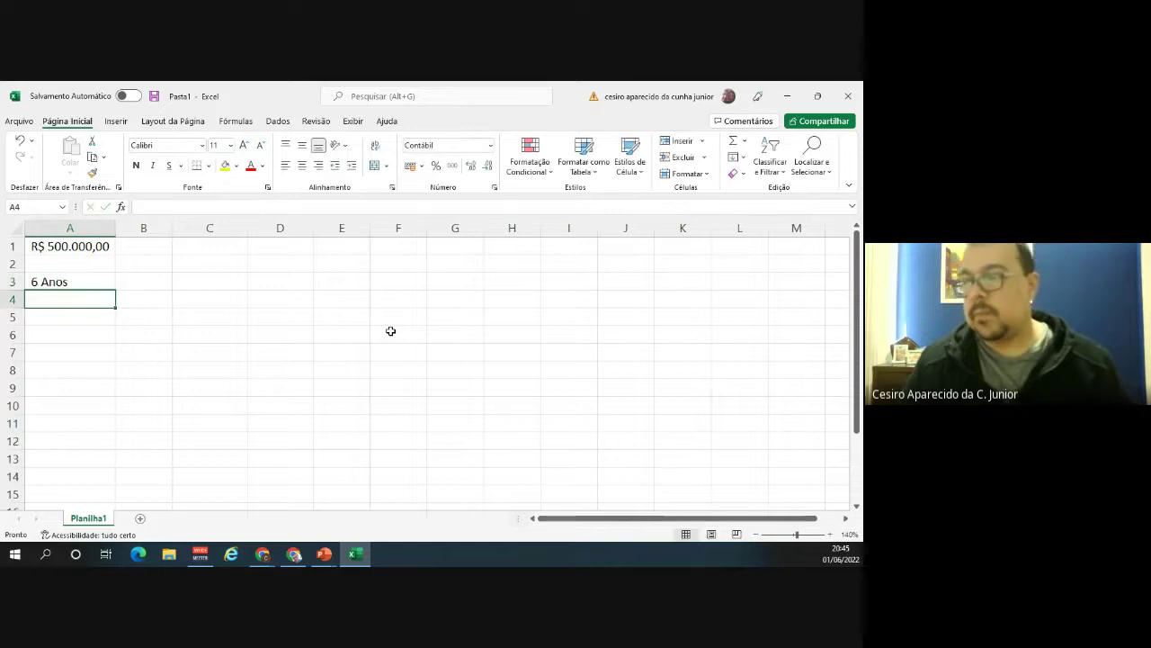
Enter the label "Depreciação anual" in A5 and widen column A to fit it.
{"action": "key", "text": "Return"}
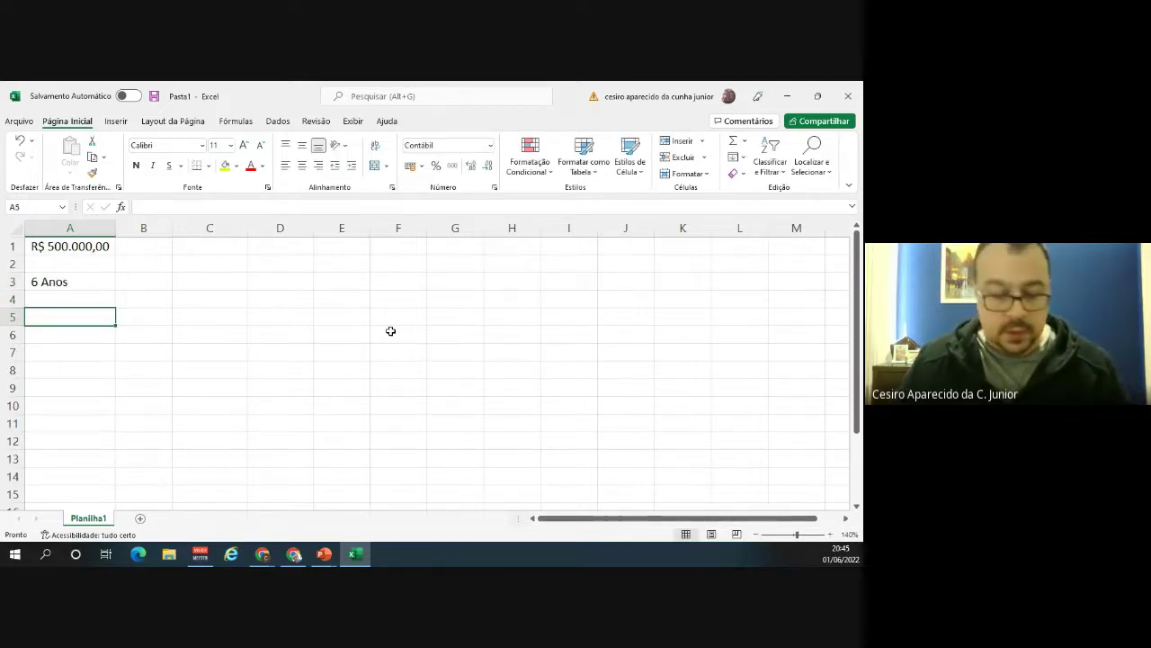
{"action": "type", "text": "Deprecia"}
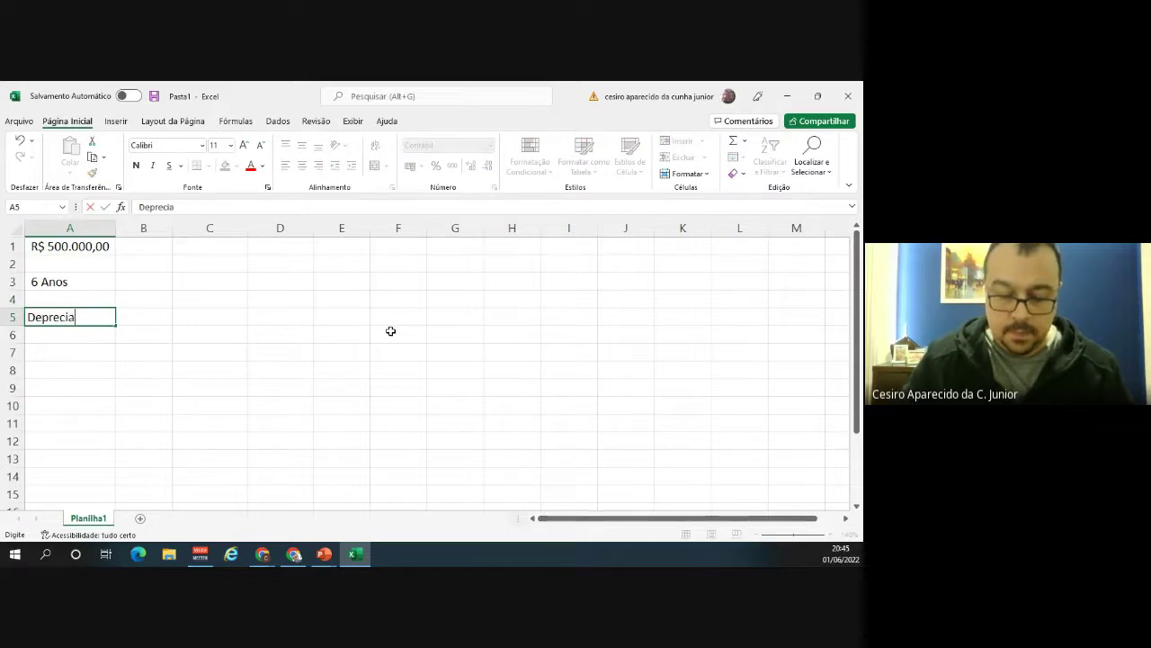
{"action": "type", "text": "ção anual"}
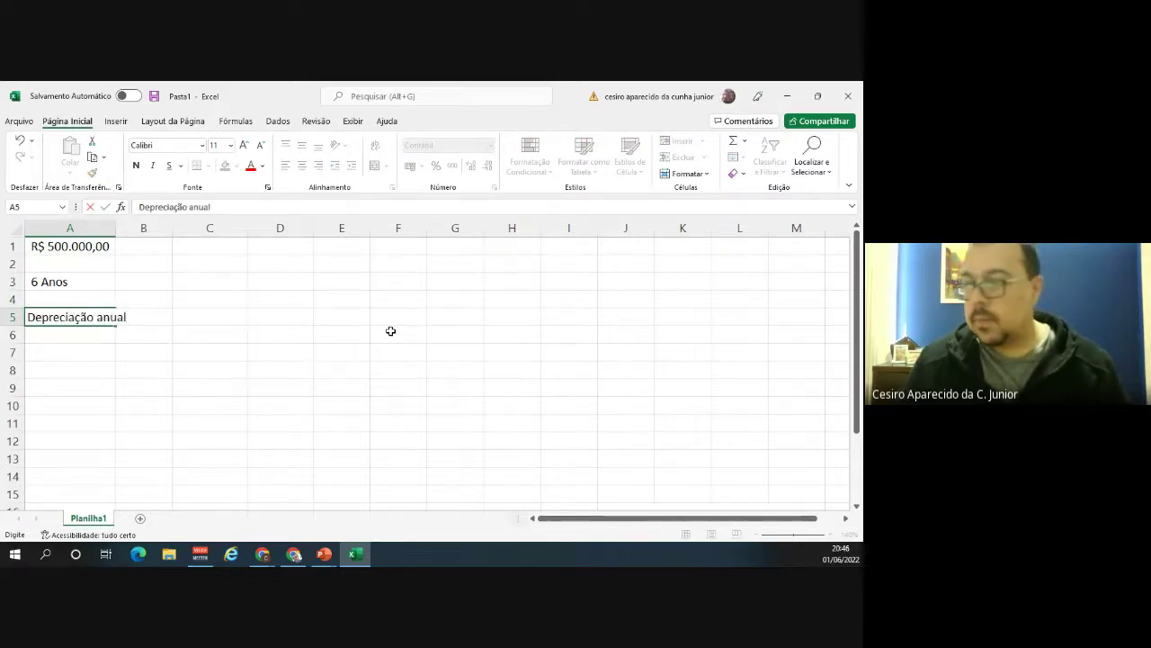
{"action": "key", "text": "Tab"}
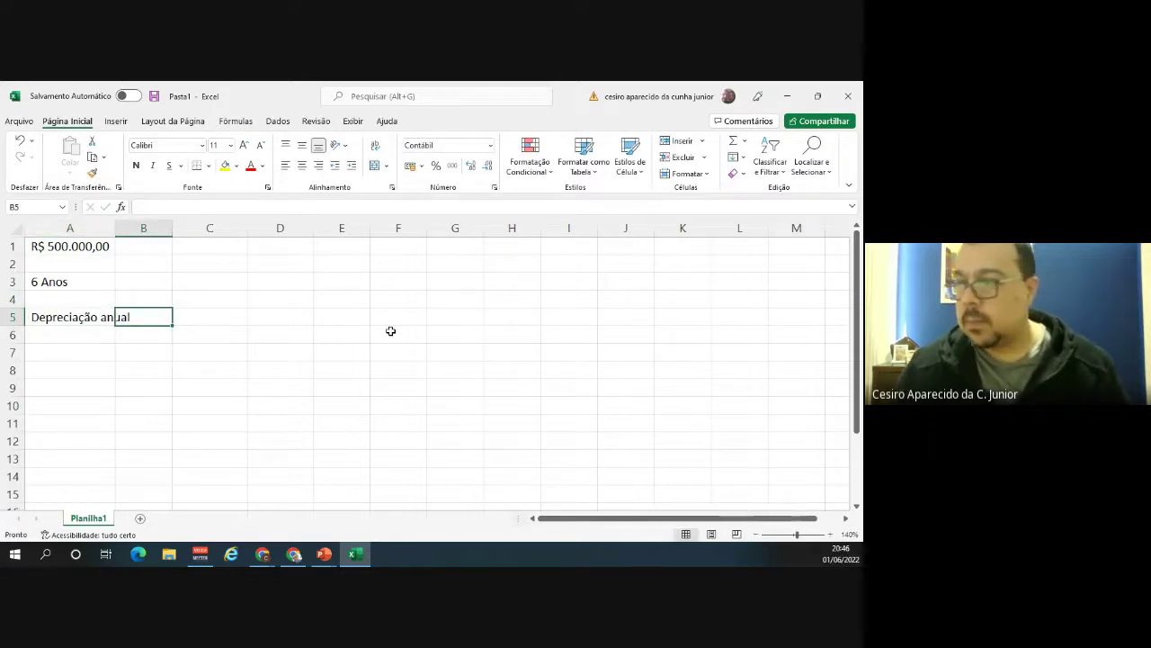
{"action": "left_click_drag", "start_coordinate": [112, 222], "coordinate": [141, 221]}
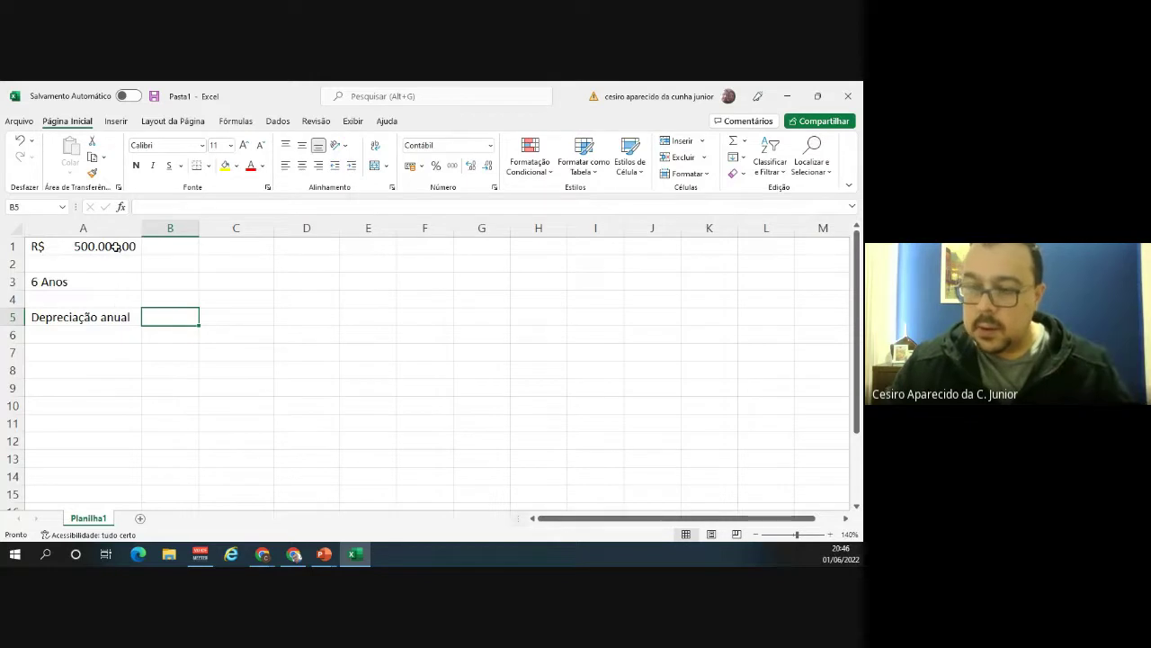
Calculate the annual depreciation in B5 with the formula =500000/6.
{"action": "left_click", "coordinate": [116, 246]}
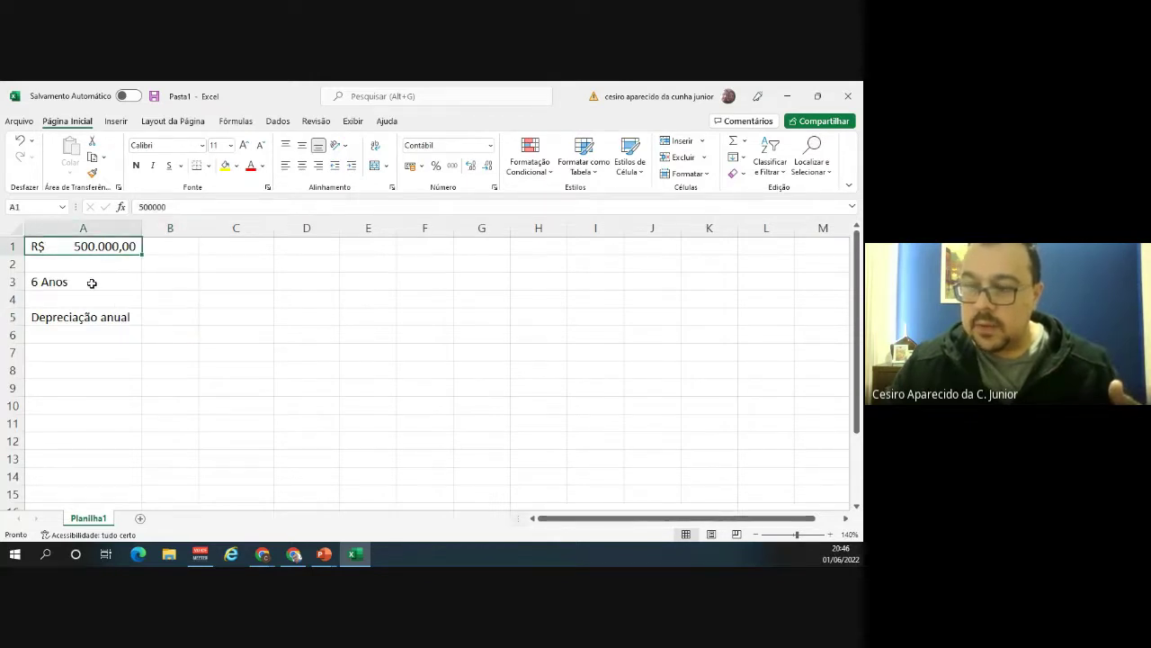
{"action": "left_click", "coordinate": [167, 315]}
{"action": "type", "text": "="}
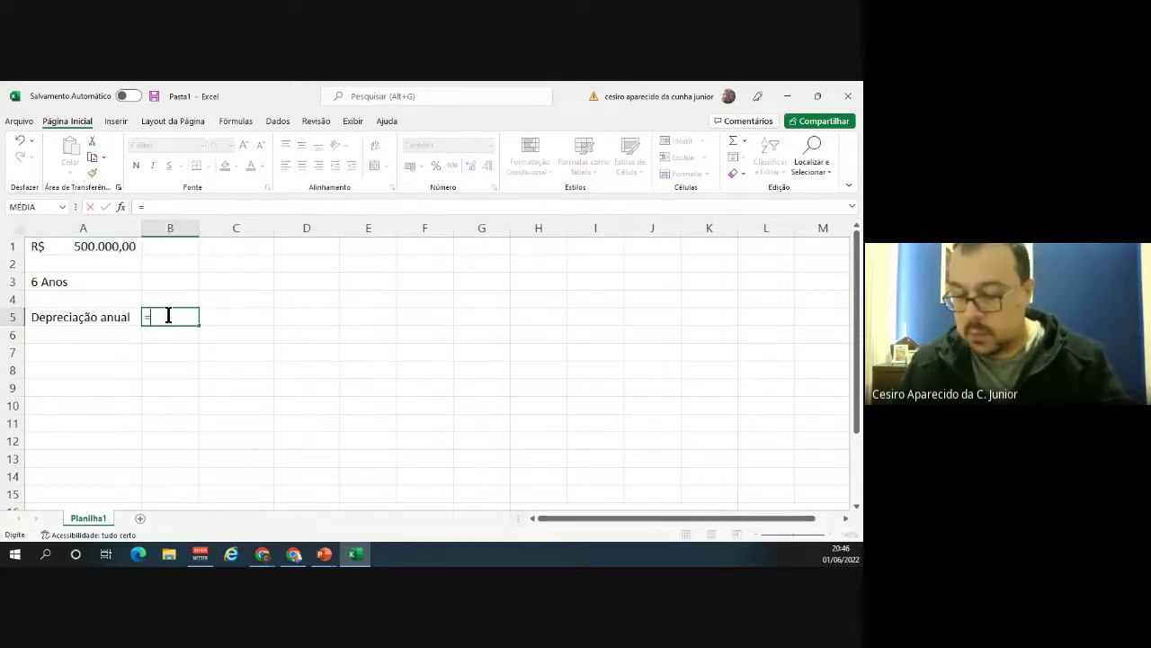
{"action": "type", "text": "500000"}
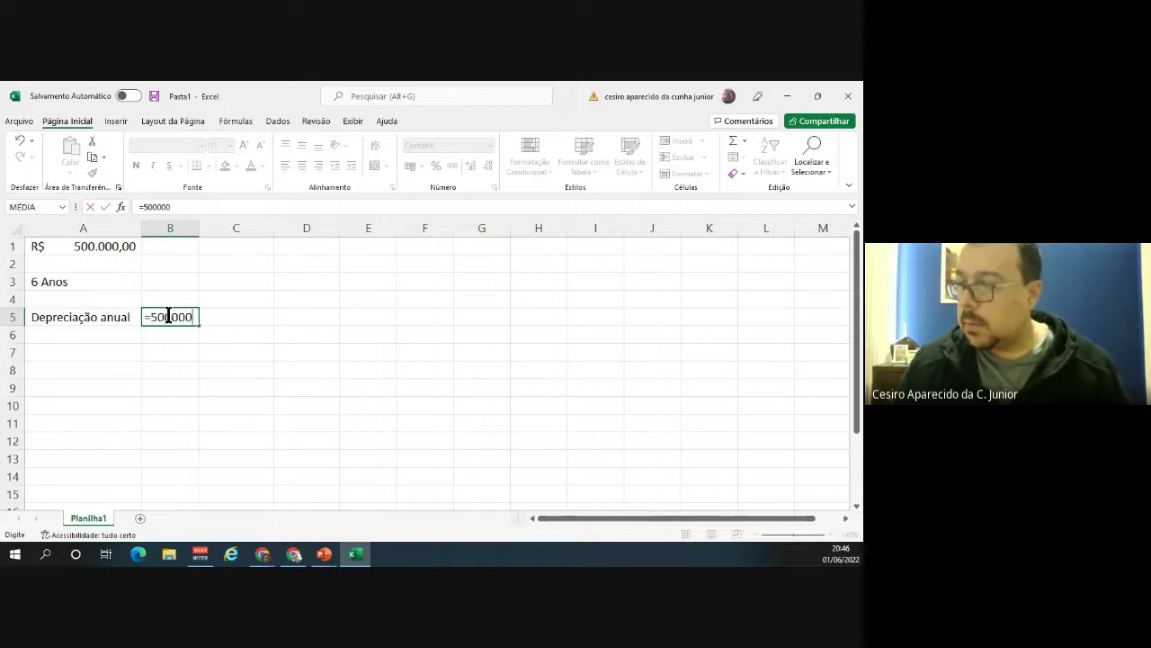
{"action": "type", "text": "/6"}
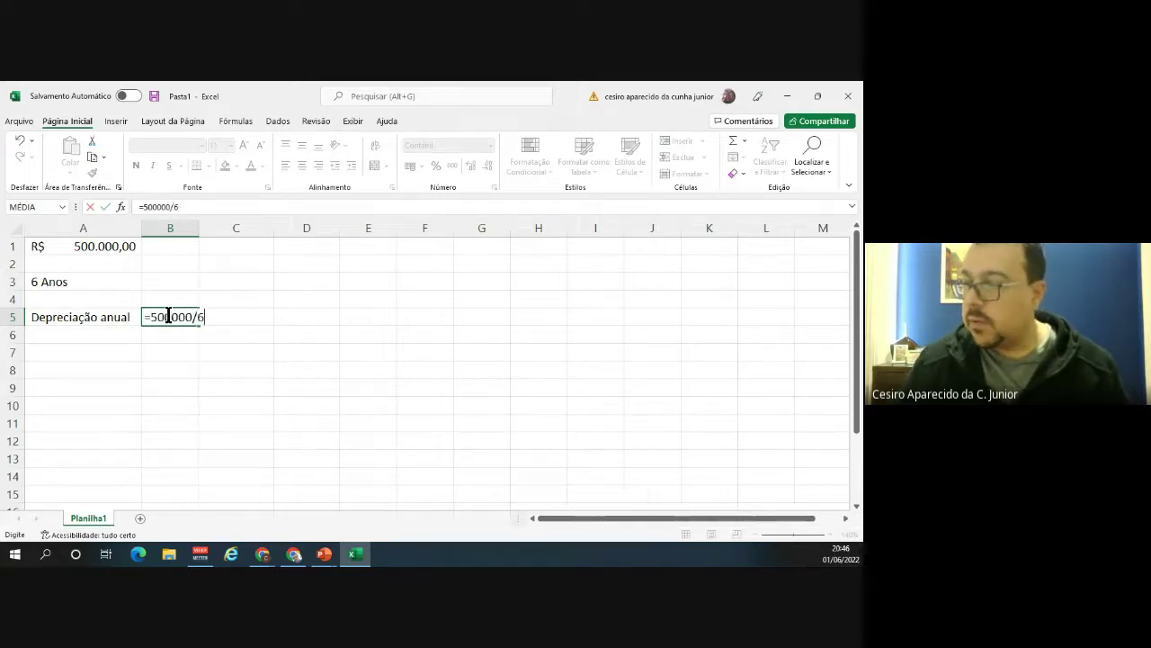
{"action": "key", "text": "Return"}
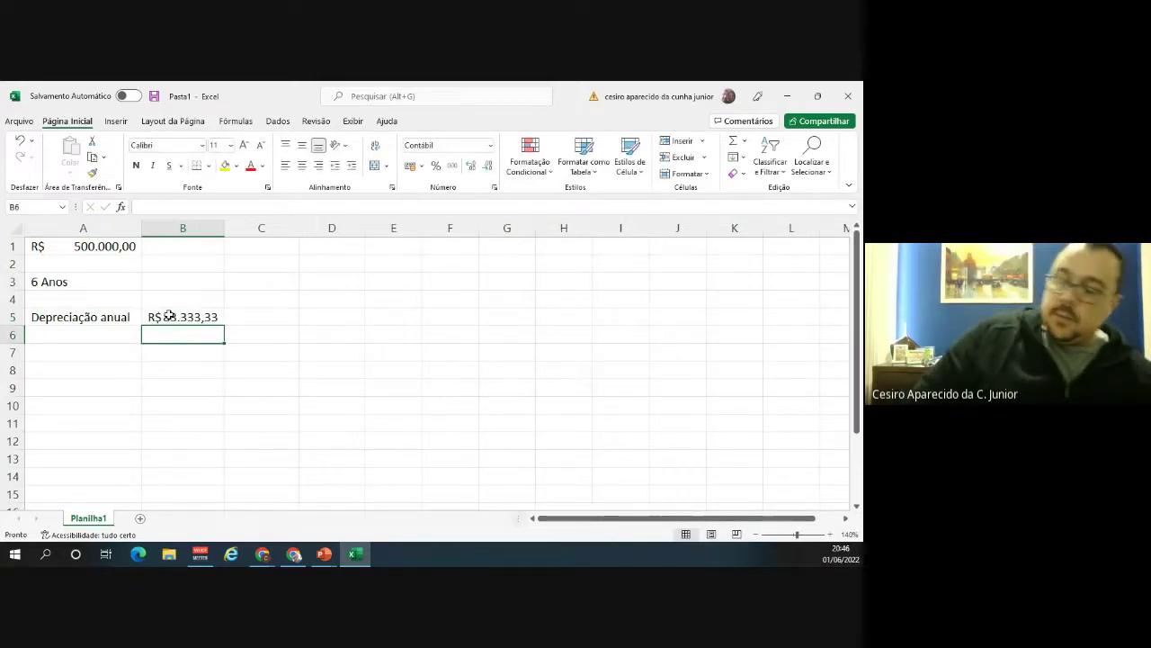
{"action": "left_click", "coordinate": [169, 315]}
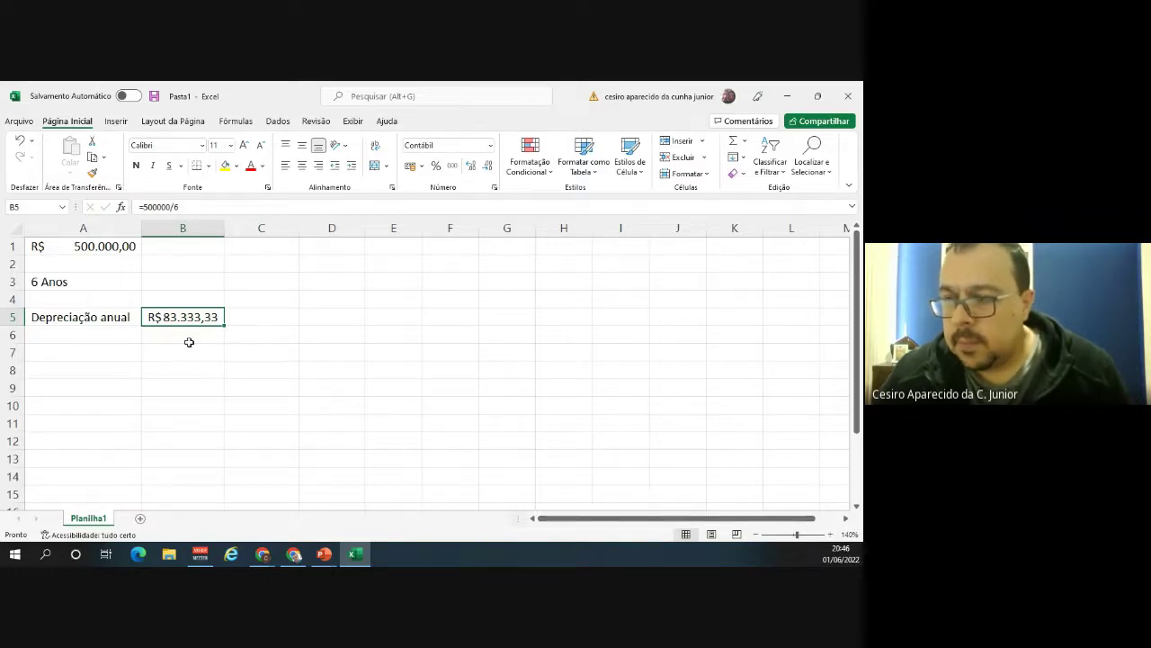
Add a "Depreciação Mensal" row in A6 and calculate it in B6 with the formula =B5/12.
{"action": "left_click", "coordinate": [129, 340]}
{"action": "type", "text": "Depreci"}
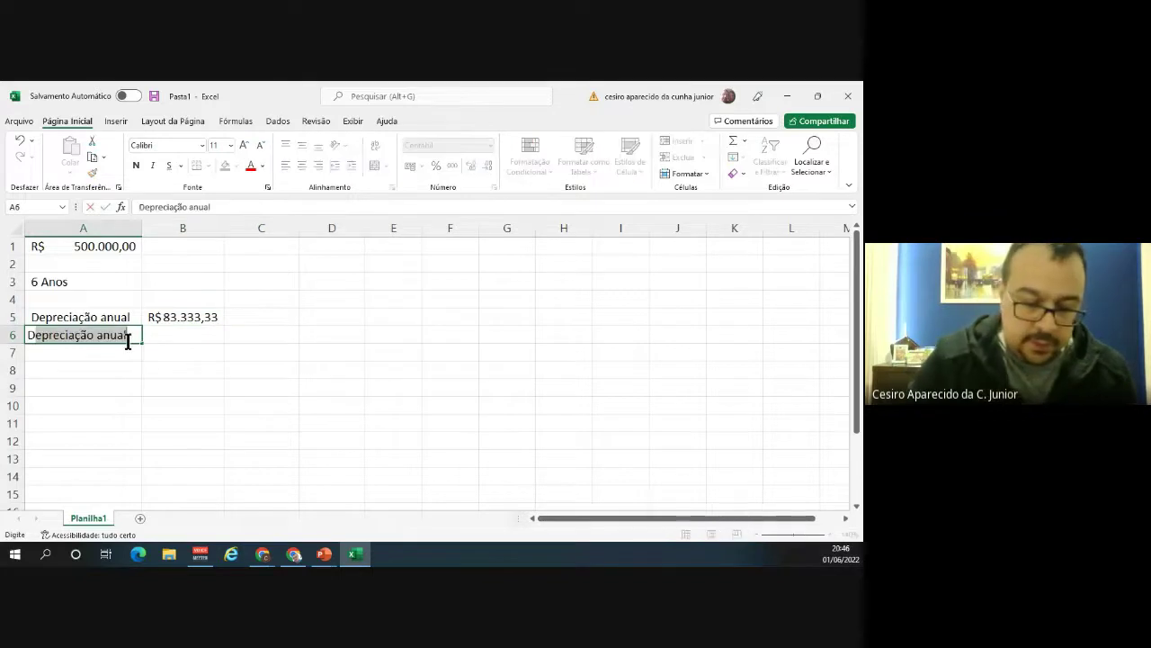
{"action": "type", "text": "ação"}
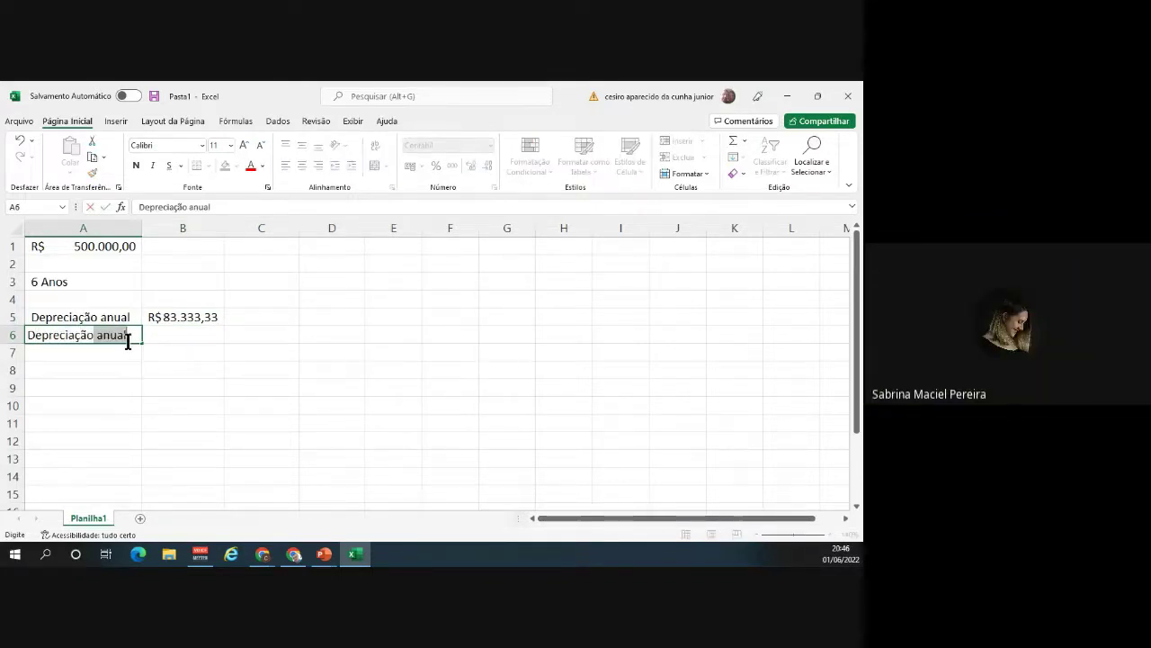
{"action": "type", "text": " Mensal"}
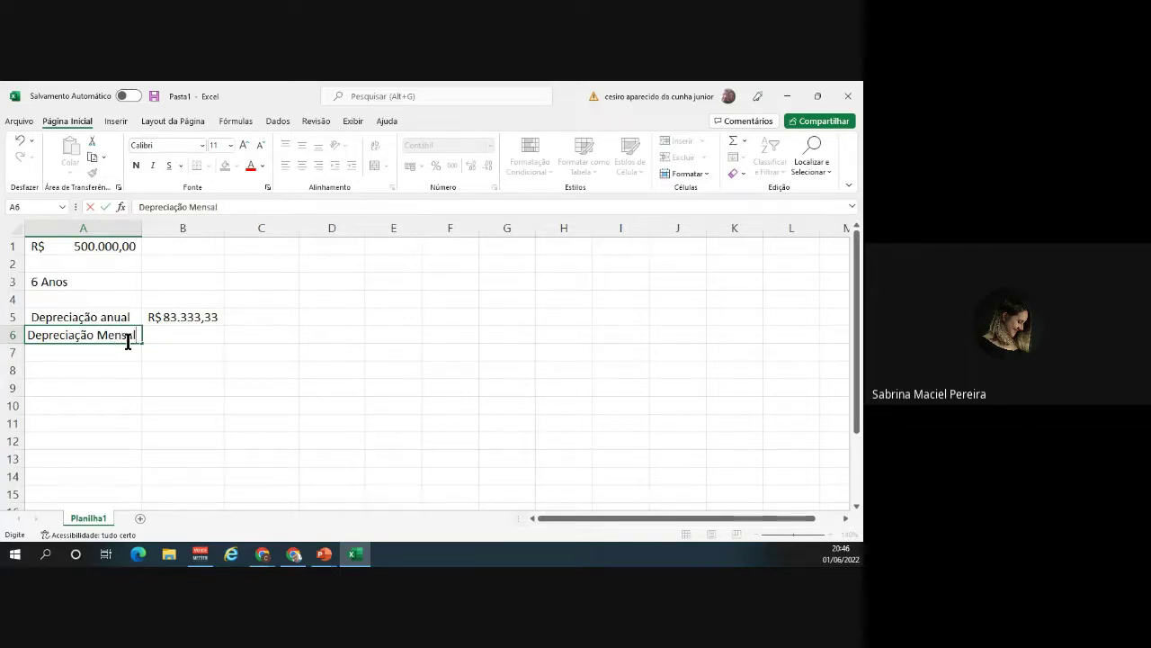
{"action": "key", "text": "Tab"}
{"action": "type", "text": "="}
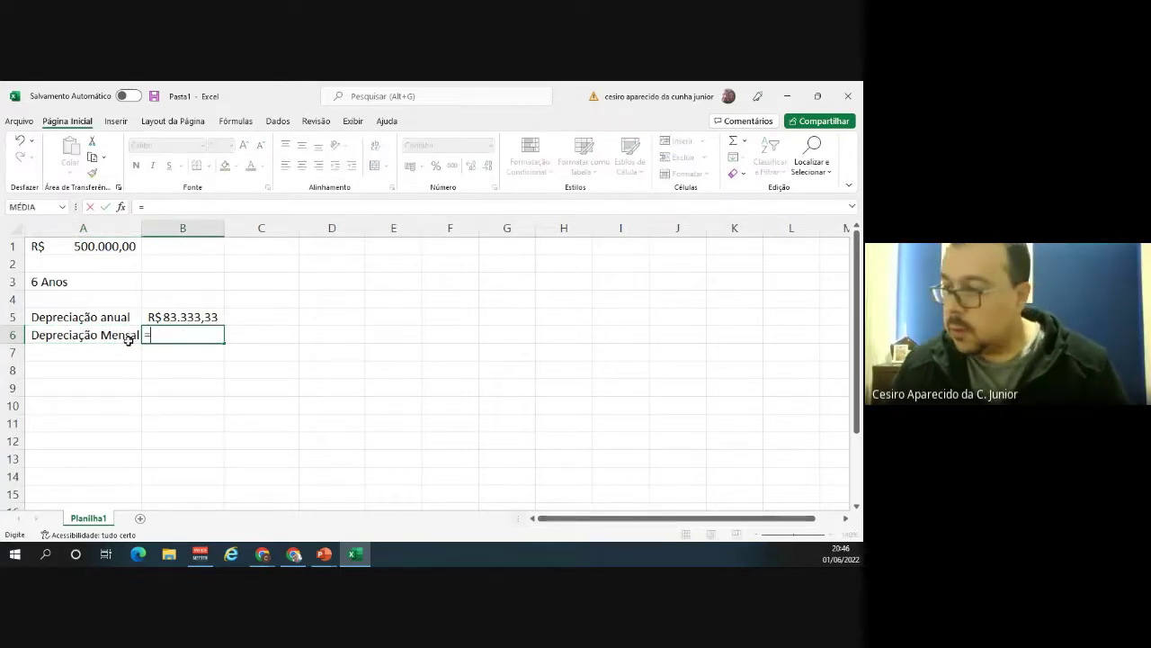
{"action": "type", "text": "B5/12"}
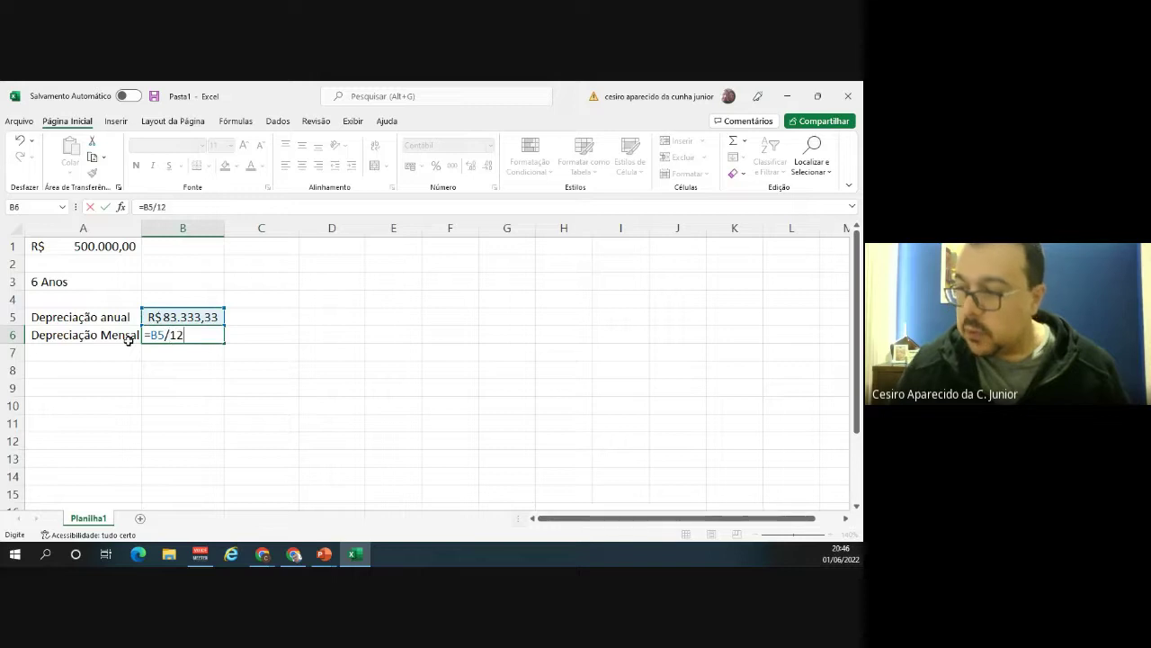
{"action": "key", "text": "Return"}
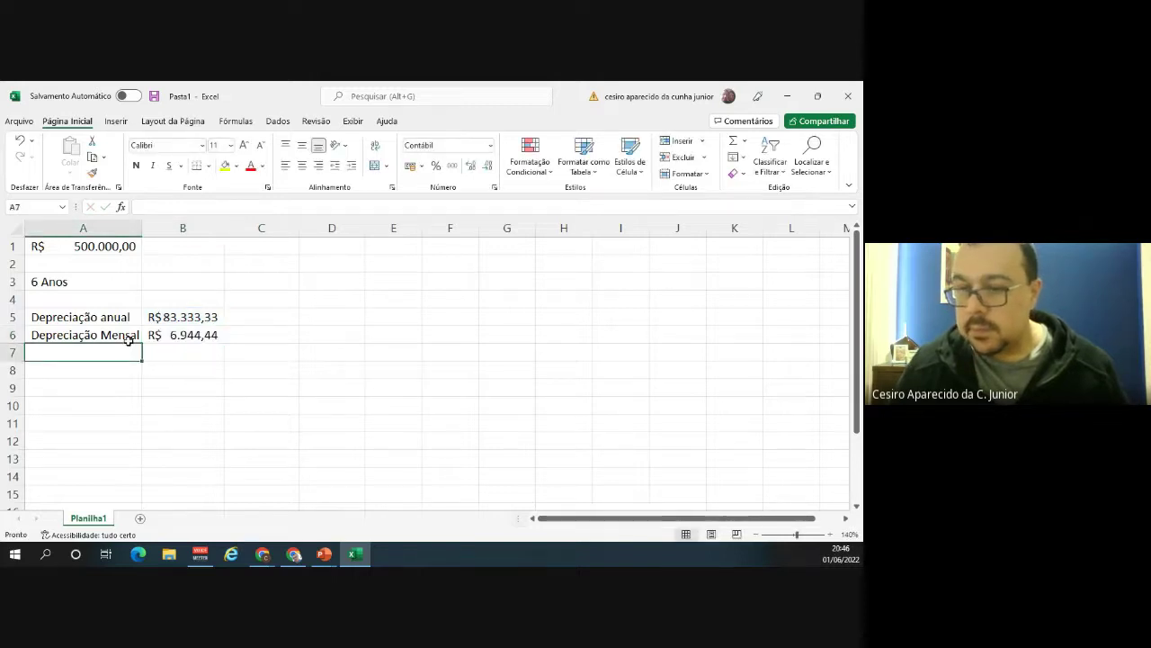
{"action": "key", "text": "Up"}
{"action": "key", "text": "Right"}
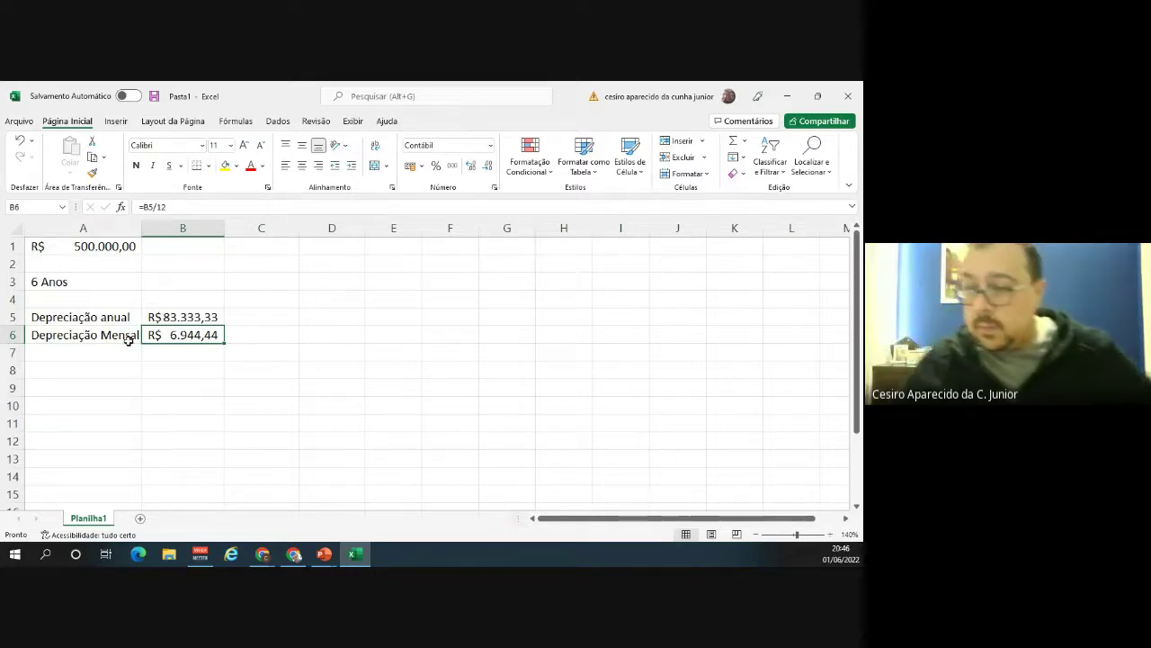
Add a "Pis" row in A8 and calculate it in B8 from the monthly depreciation with =B6*1,65%.
{"action": "key", "text": "Down"}
{"action": "key", "text": "Down"}
{"action": "key", "text": "Left"}
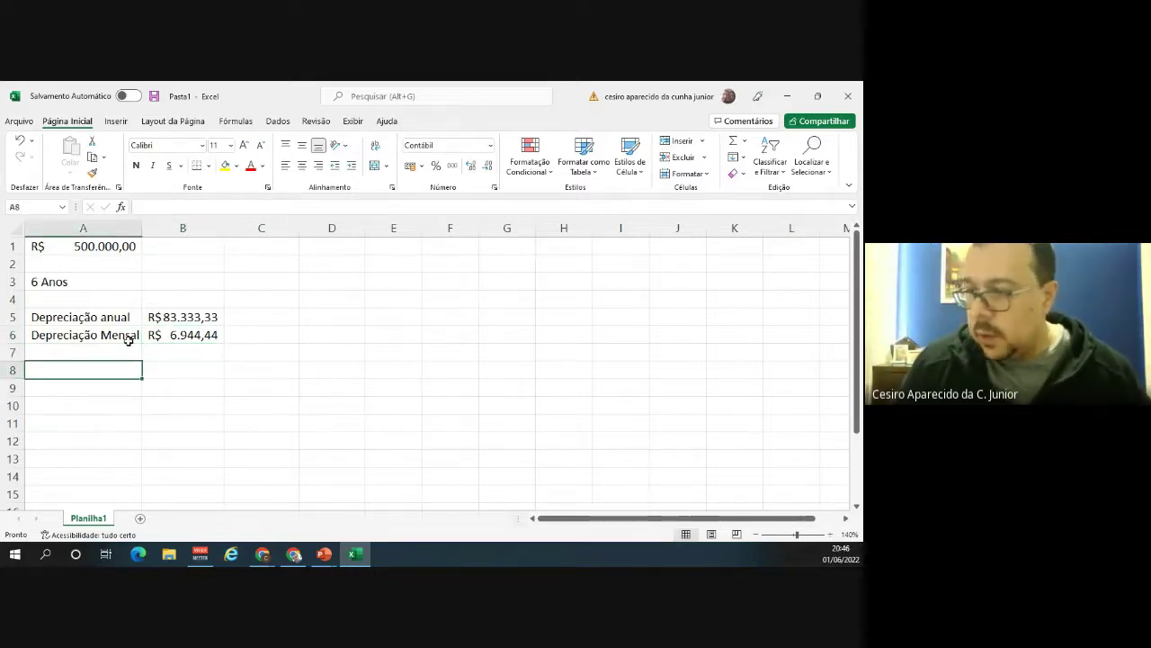
{"action": "type", "text": "Pis"}
{"action": "key", "text": "Tab"}
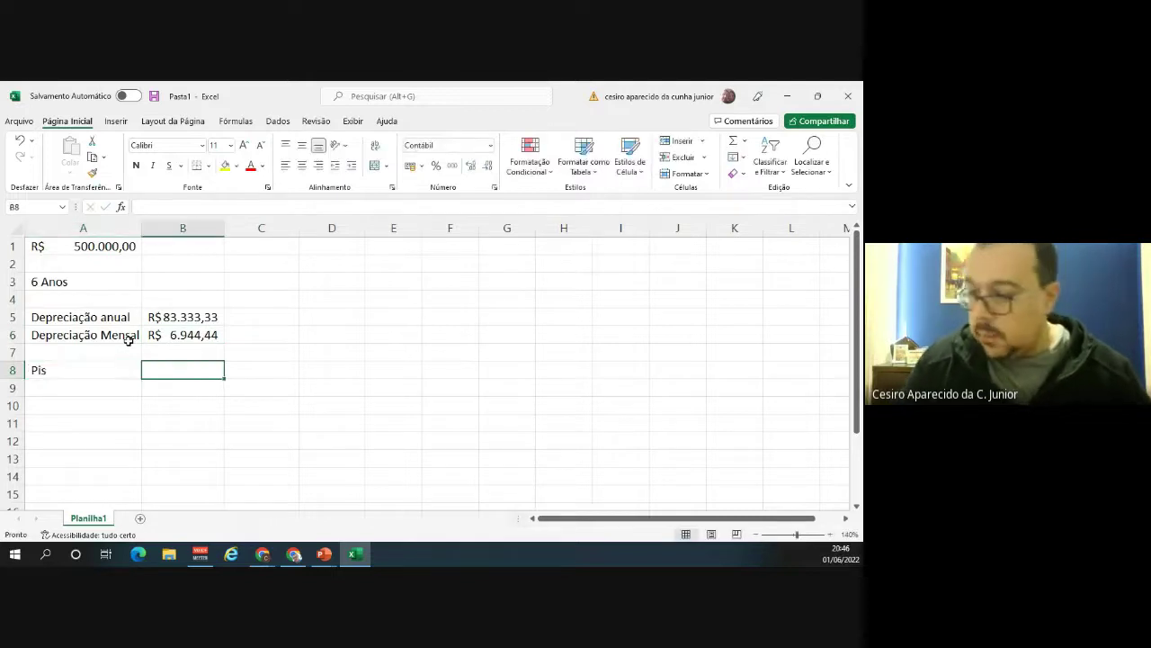
{"action": "type", "text": "="}
{"action": "key", "text": "Up"}
{"action": "key", "text": "Up"}
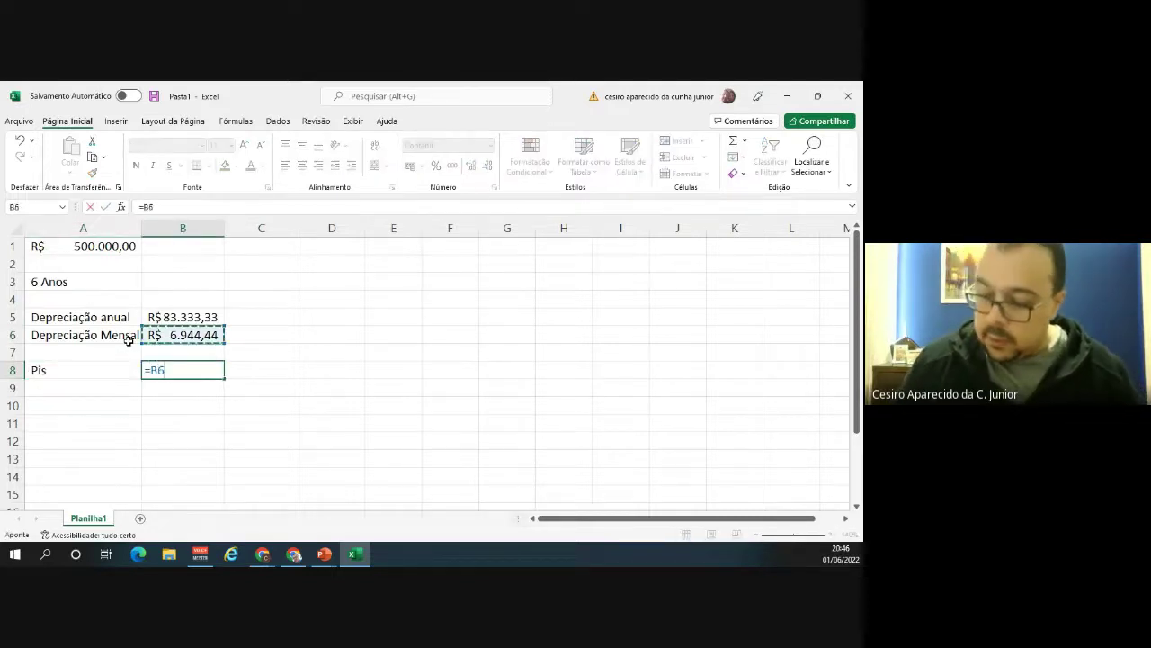
{"action": "type", "text": "*1,65%"}
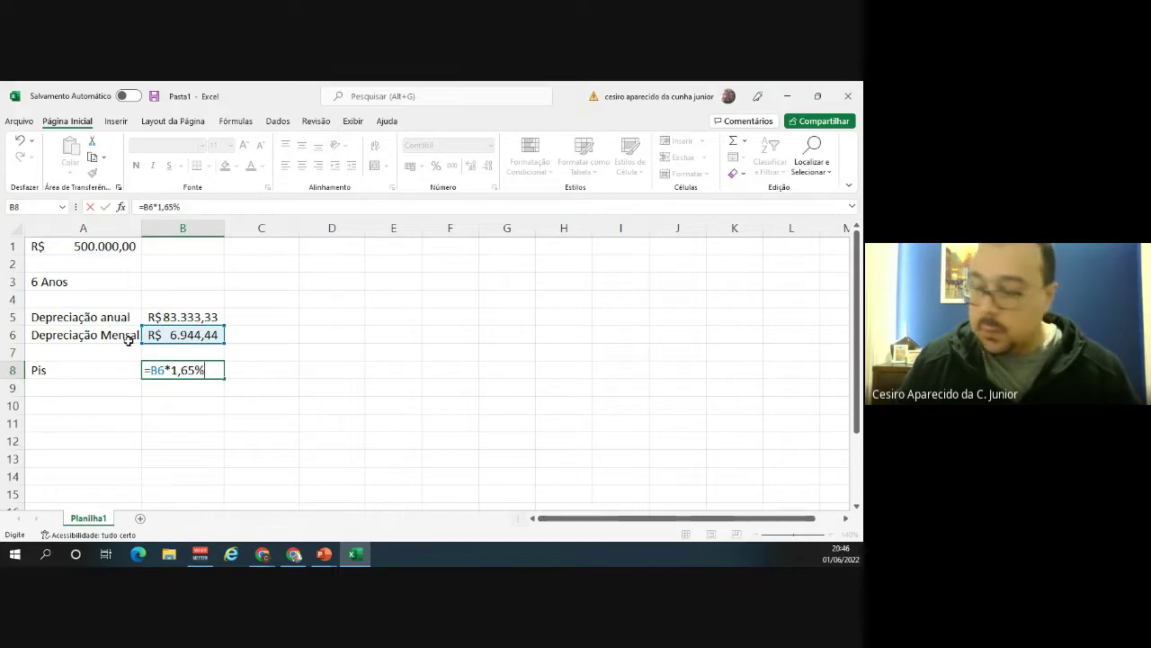
{"action": "key", "text": "Return"}
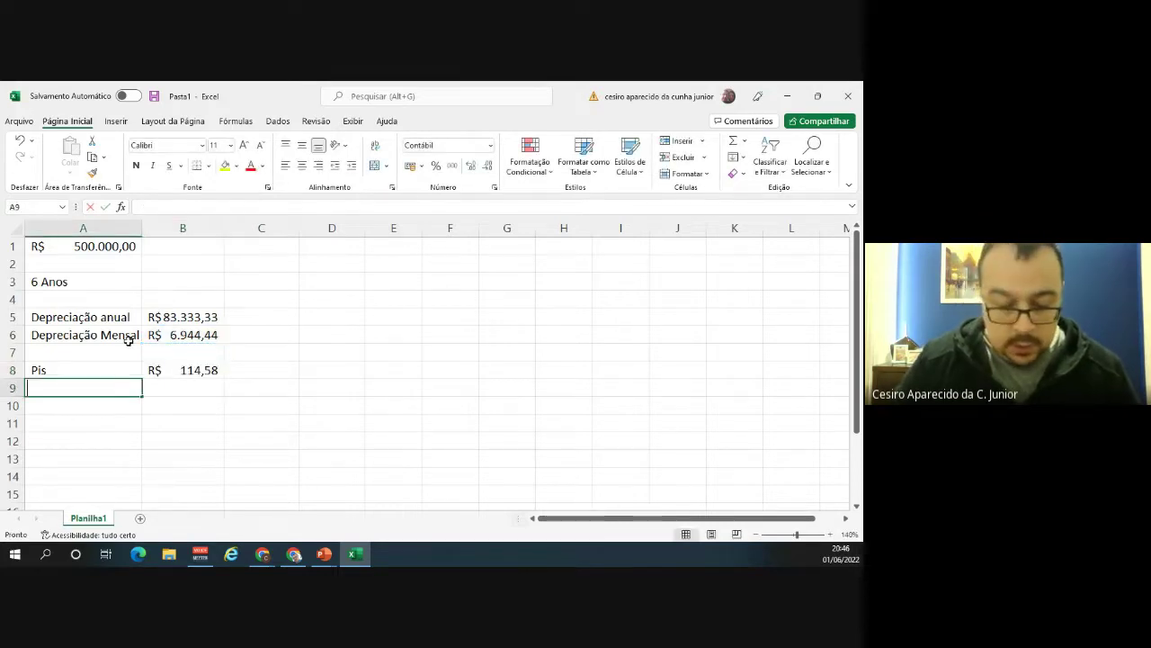
Add a "Cofins" row in A9 and calculate it in B9 from the monthly depreciation with =B6*7,6%.
{"action": "type", "text": "Cofins"}
{"action": "key", "text": "Tab"}
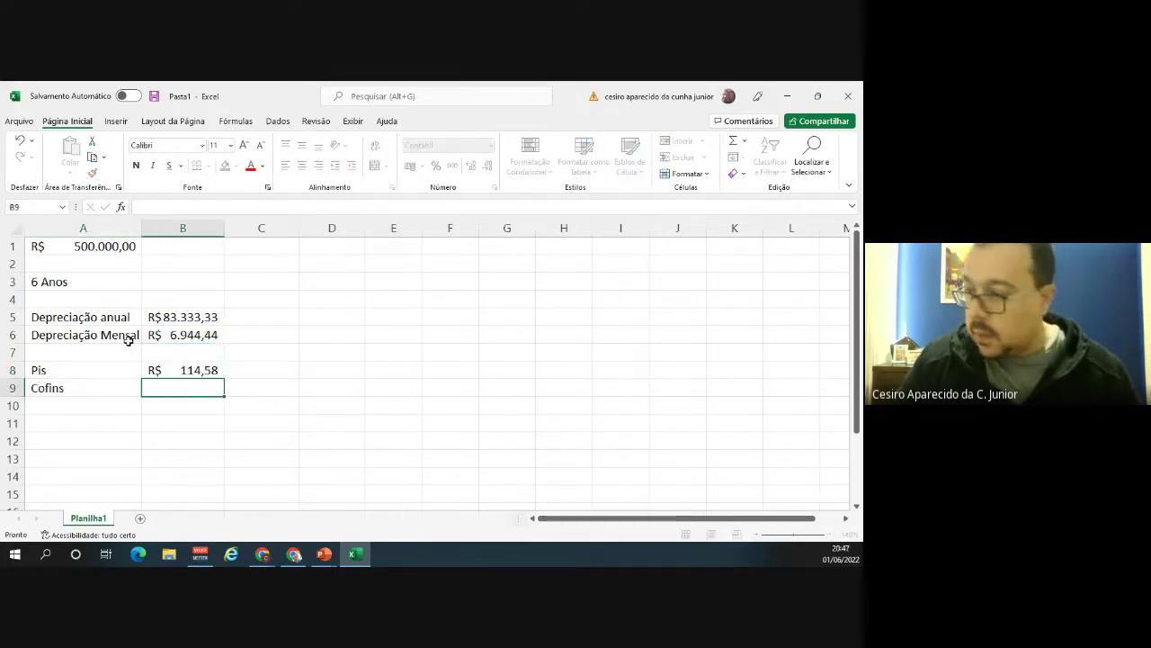
{"action": "type", "text": "="}
{"action": "key", "text": "Up"}
{"action": "key", "text": "Up"}
{"action": "key", "text": "Up"}
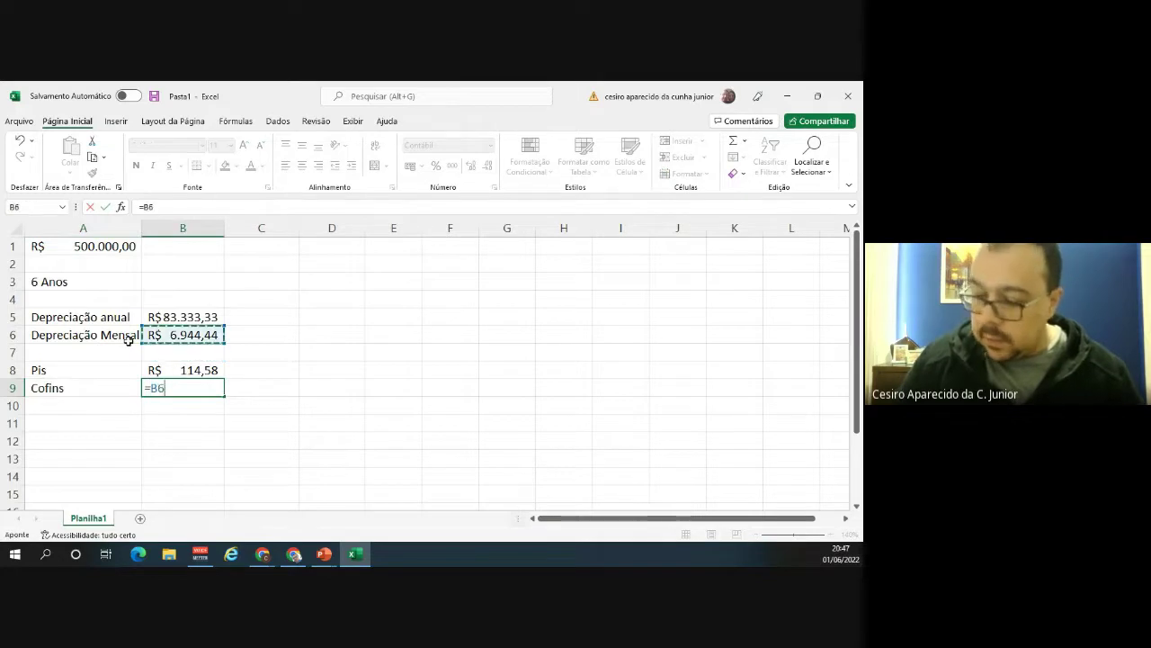
{"action": "type", "text": "*7,6%"}
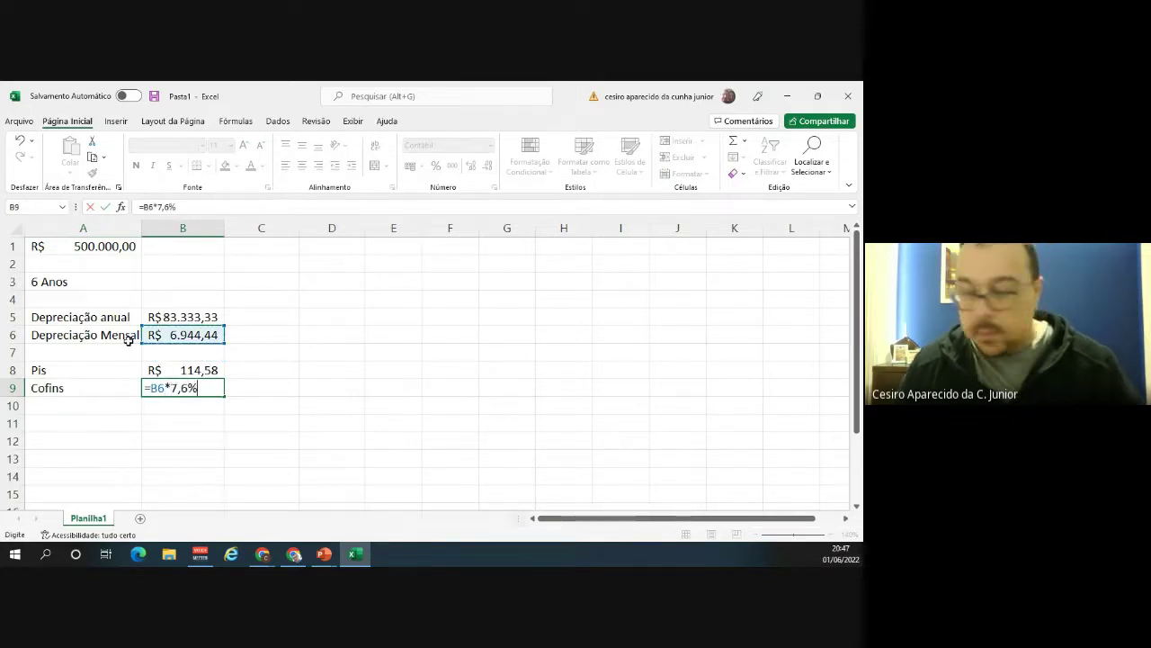
{"action": "key", "text": "Return"}
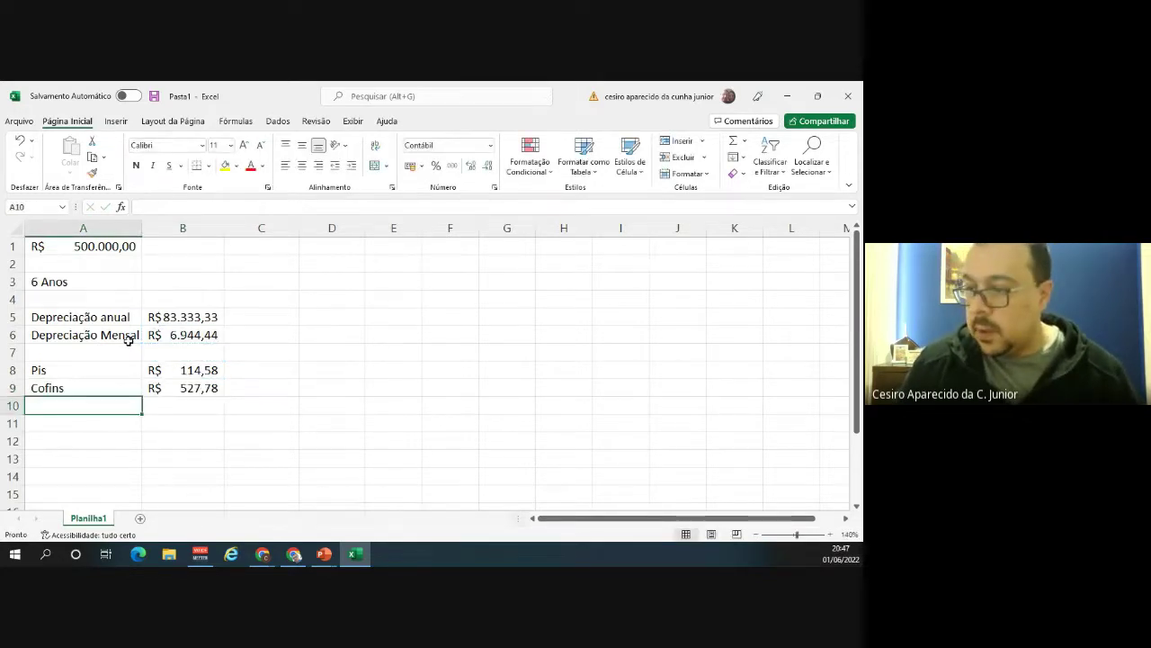
Review the Pis and Cofins amounts and their formulas in B8 and B9.
{"action": "key", "text": "Up"}
{"action": "key", "text": "Up"}
{"action": "key", "text": "Right"}
{"action": "key", "text": "Down"}
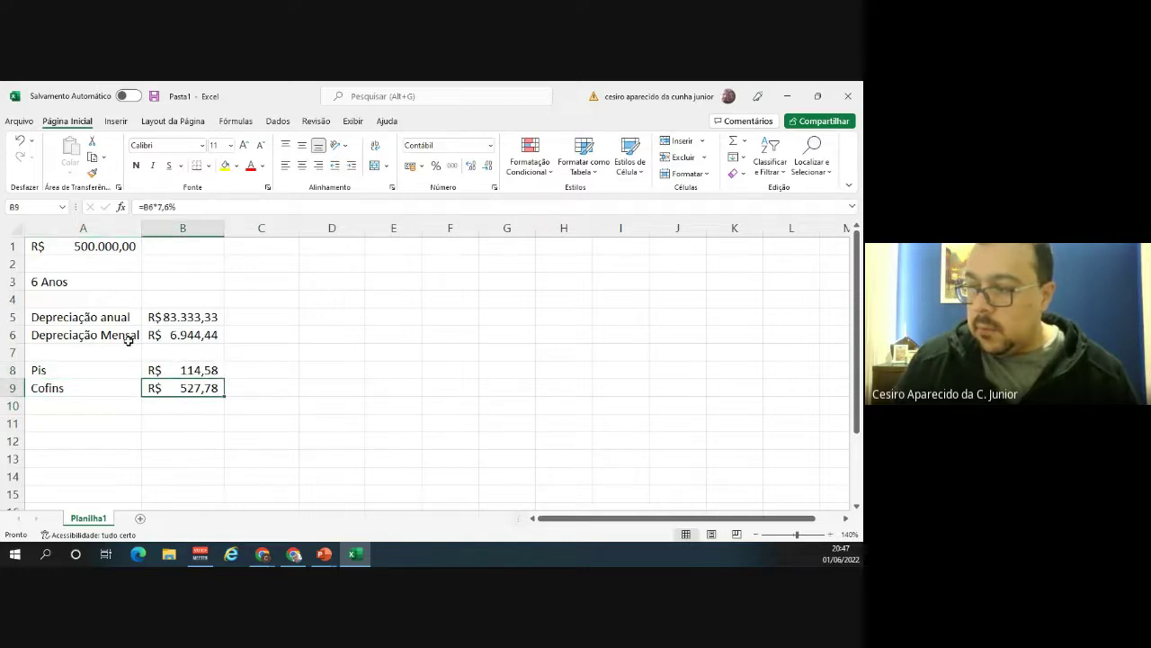
{"action": "key", "text": "Up"}
{"action": "key", "text": "Down"}
{"action": "key", "text": "Up"}
{"action": "key", "text": "Down"}
{"action": "key", "text": "Up"}
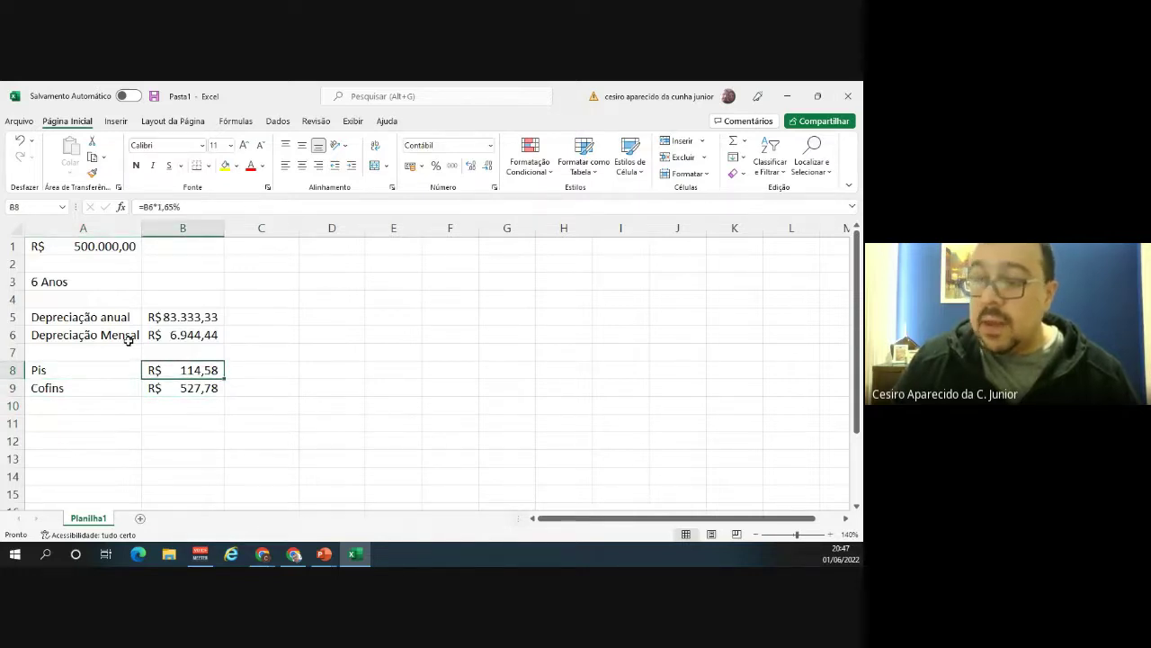
{"action": "key", "text": "Down"}
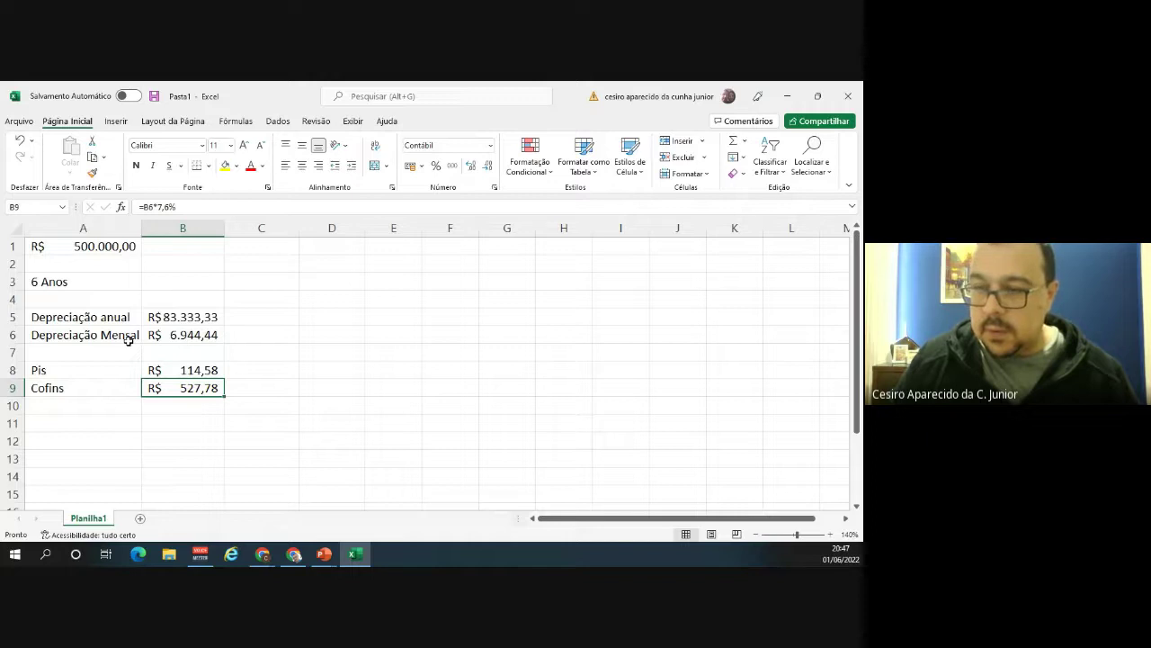
{"action": "key", "text": "Up"}
{"action": "key", "text": "Down"}
{"action": "key", "text": "Up"}
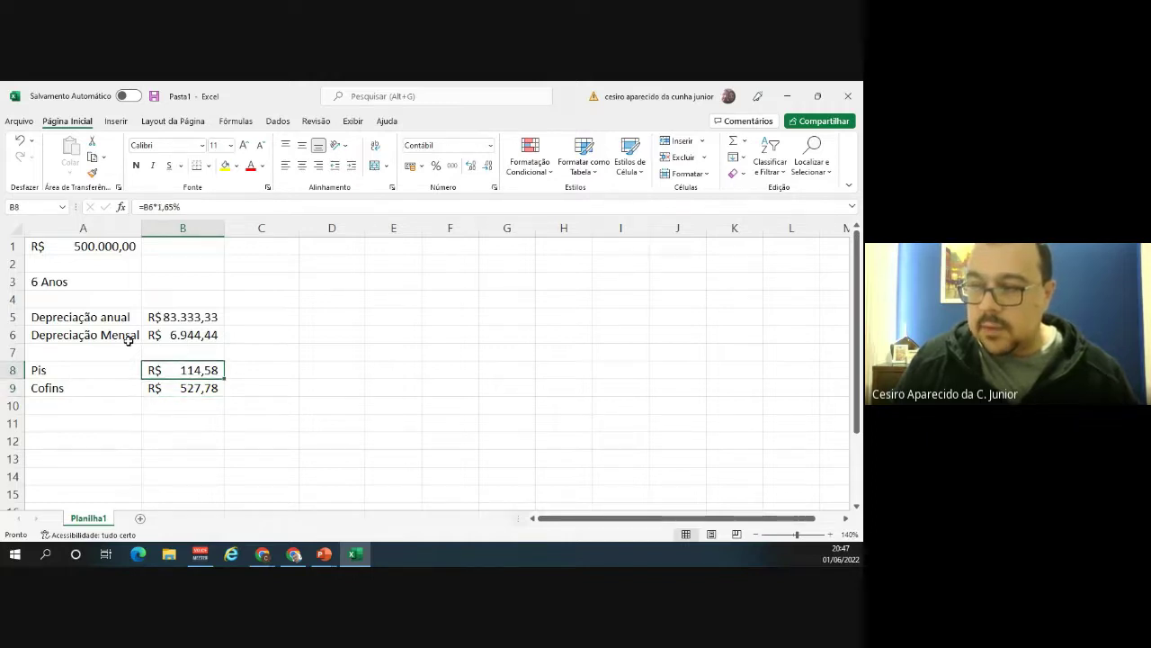
{"action": "key", "text": "Down"}
{"action": "key", "text": "Up"}
{"action": "key", "text": "Down"}
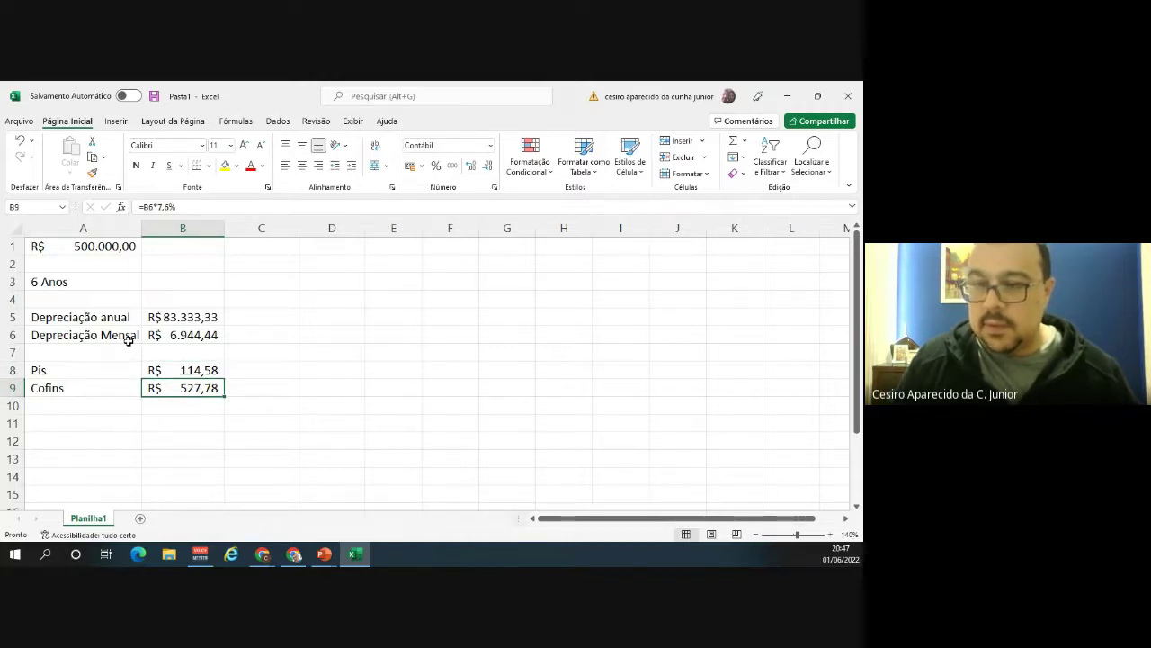
Add the column headings "Depreciação" in B4 and "1/48" in C4 above the depreciation values.
{"action": "key", "text": "Up"}
{"action": "key", "text": "Up"}
{"action": "key", "text": "Up"}
{"action": "key", "text": "Up"}
{"action": "key", "text": "Up"}
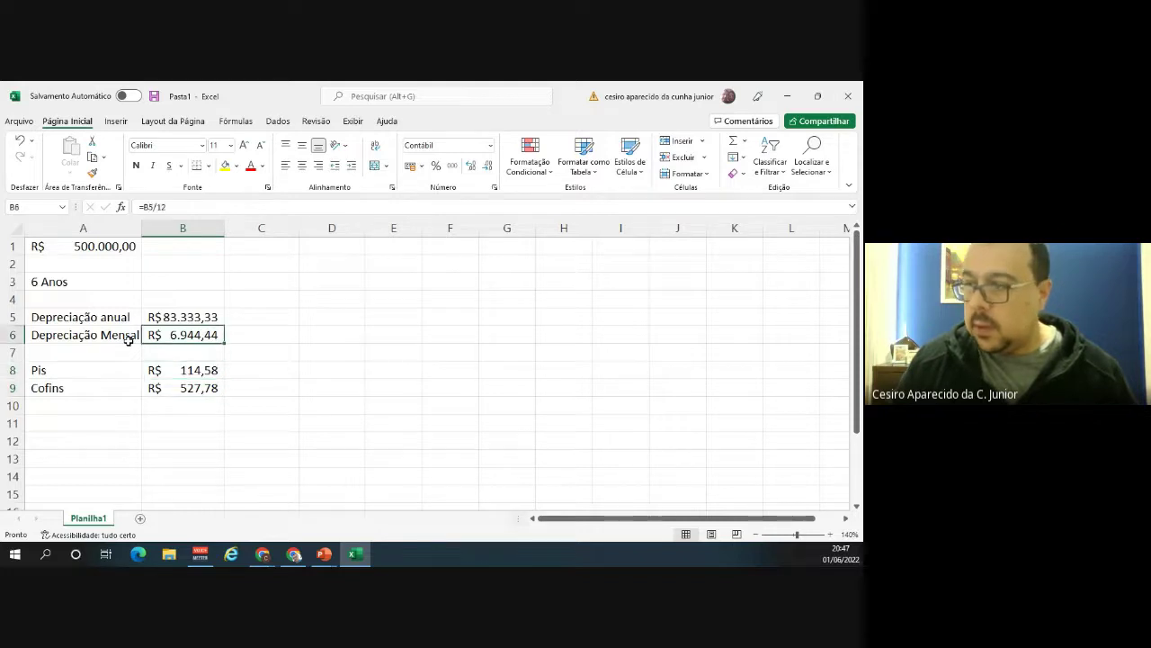
{"action": "type", "text": "D"}
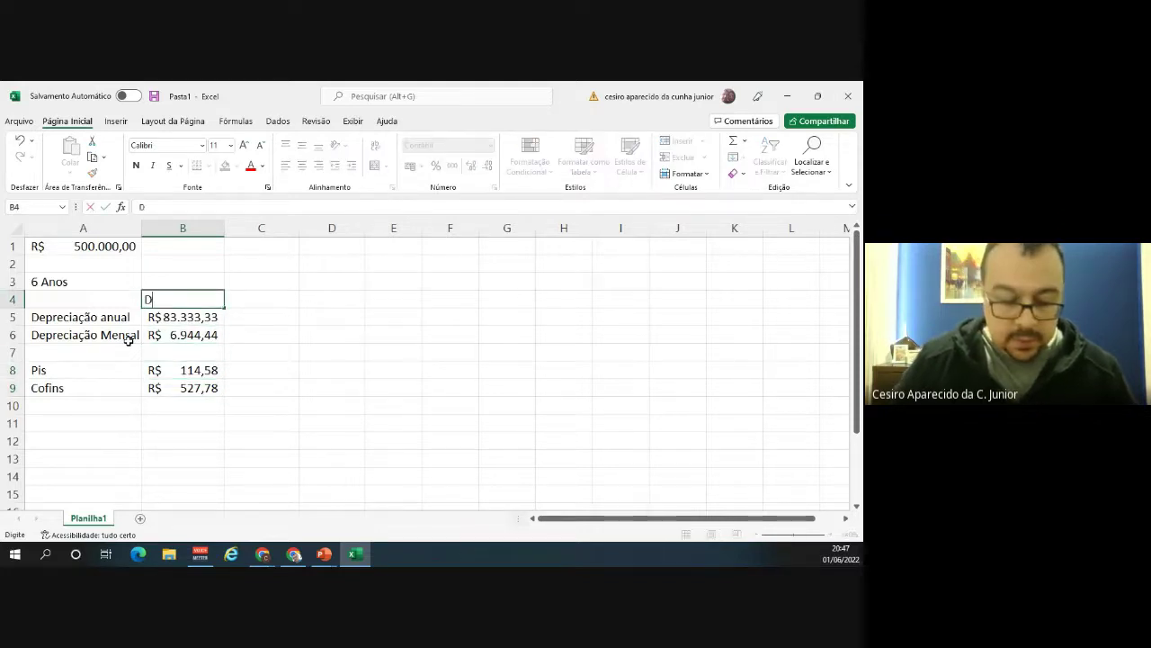
{"action": "type", "text": "epreciação"}
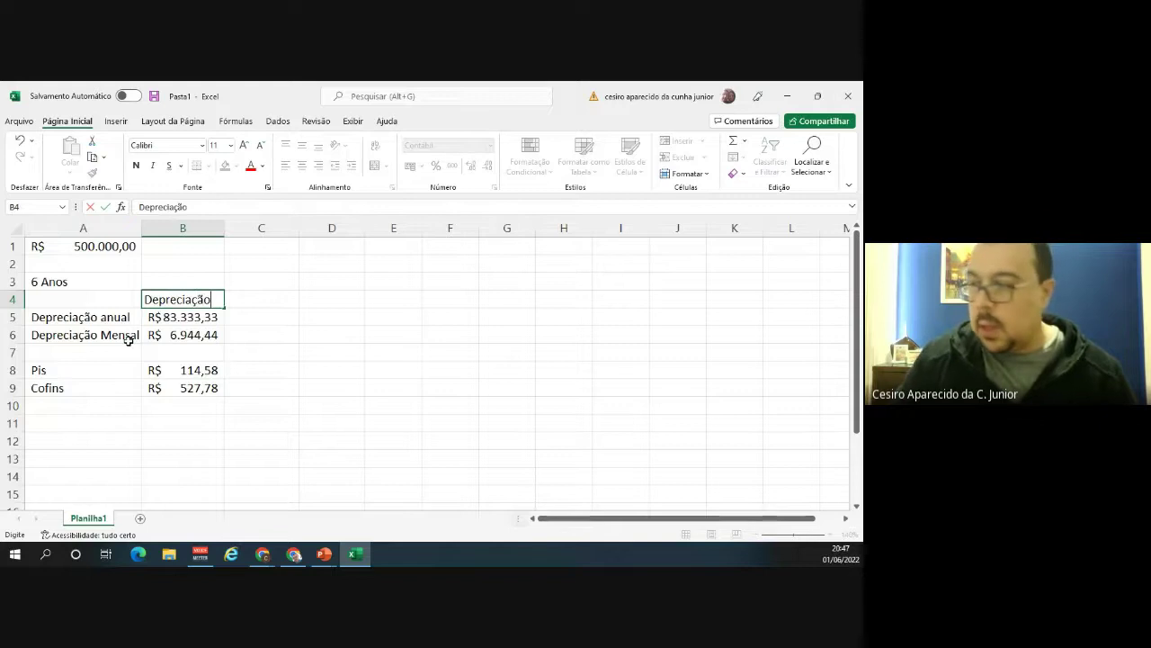
{"action": "key", "text": "Tab"}
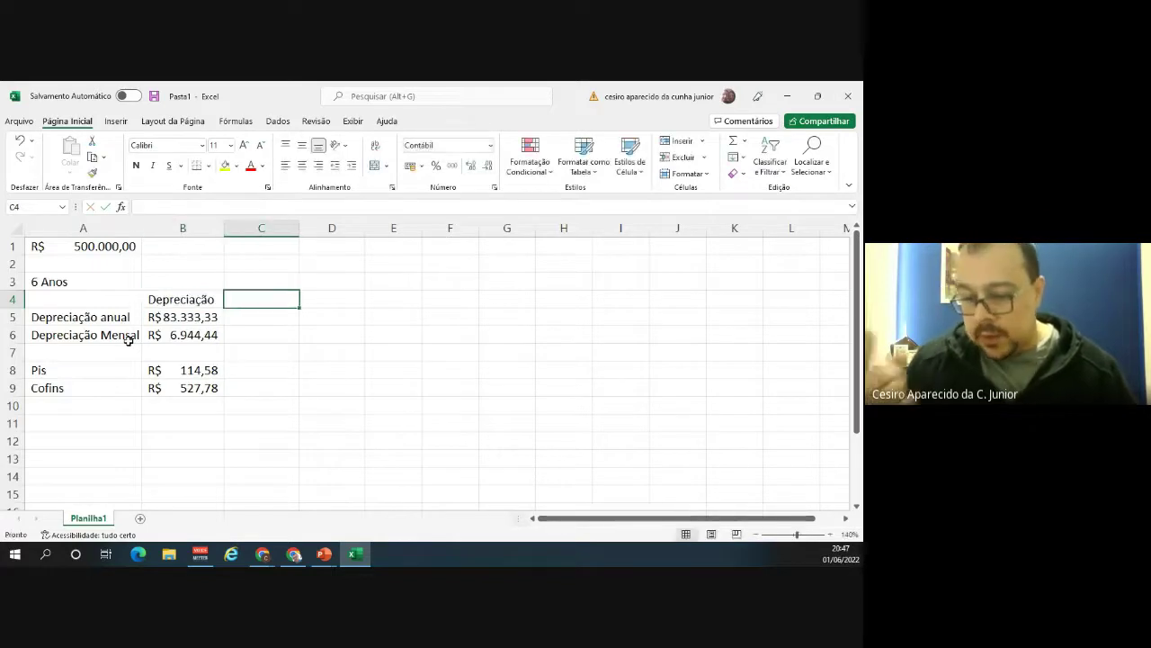
{"action": "type", "text": "1/48"}
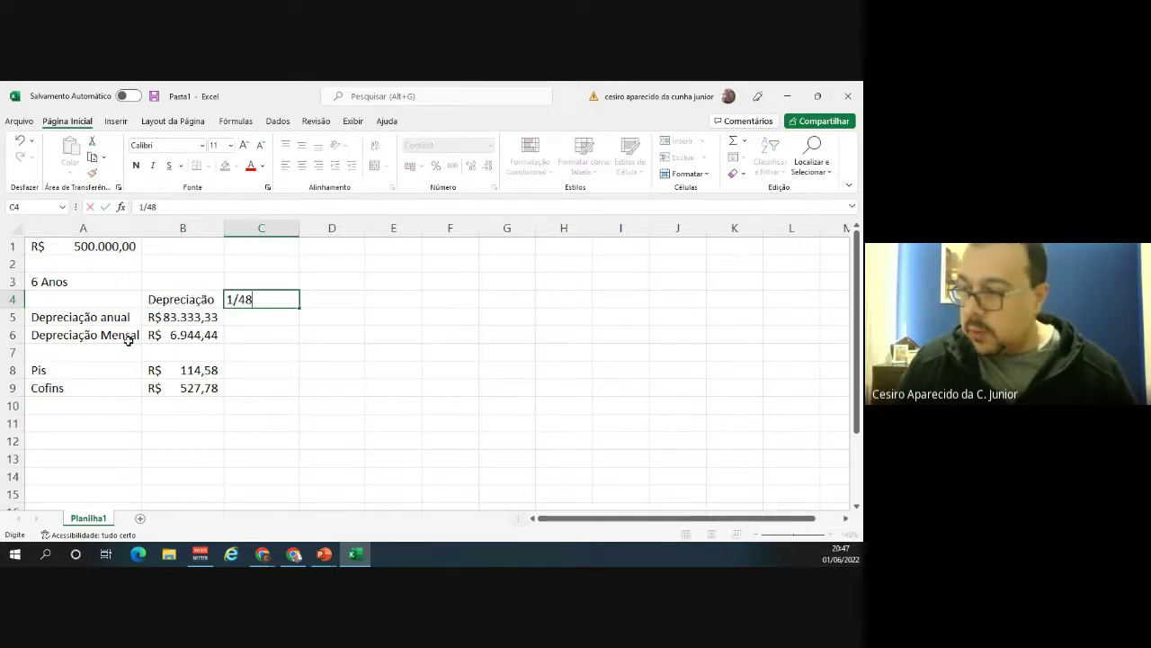
{"action": "key", "text": "Return"}
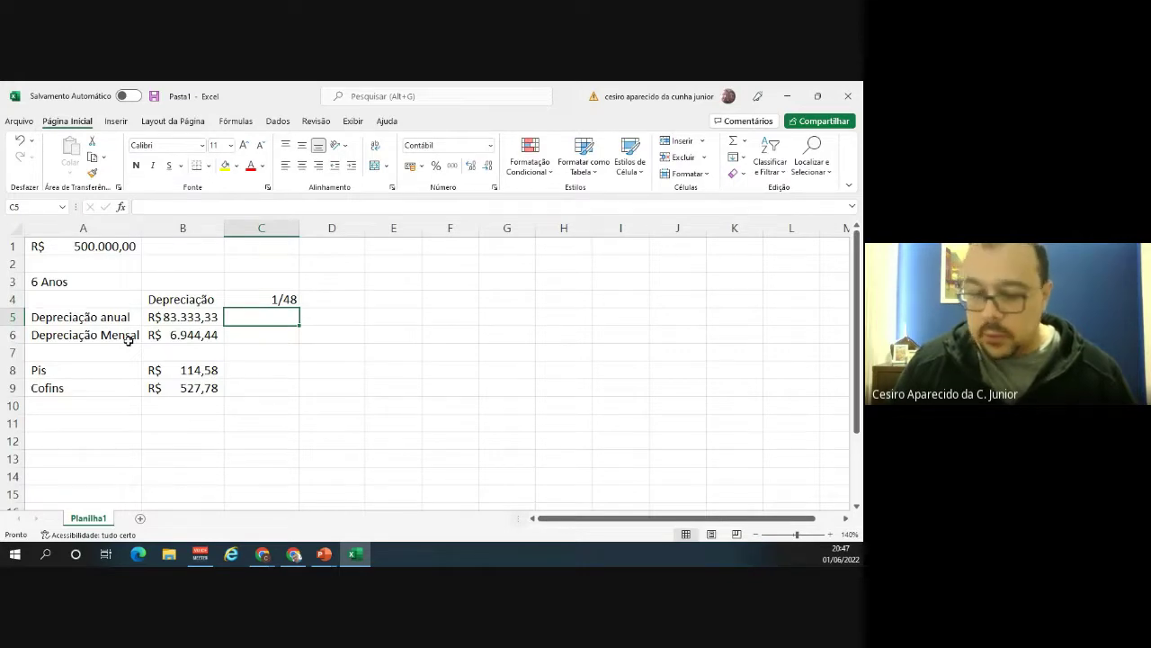
{"action": "type", "text": "="}
{"action": "key", "text": "Left"}
{"action": "key", "text": "Left"}
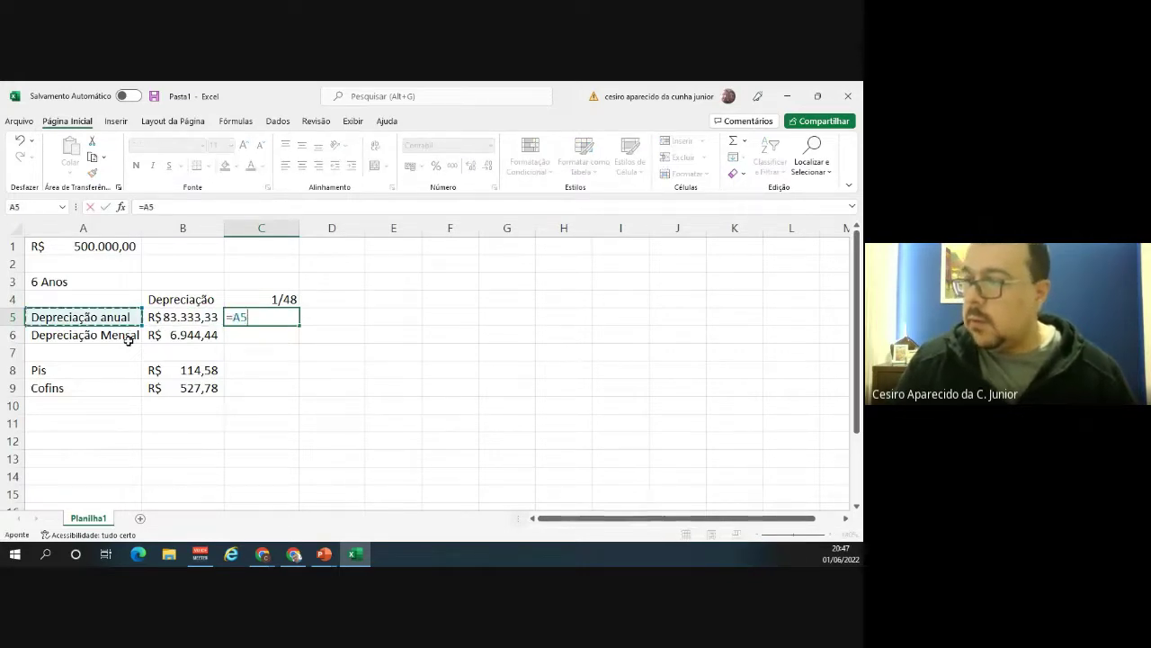
{"action": "key", "text": "Up"}
{"action": "key", "text": "Up"}
{"action": "key", "text": "Up"}
{"action": "key", "text": "Up"}
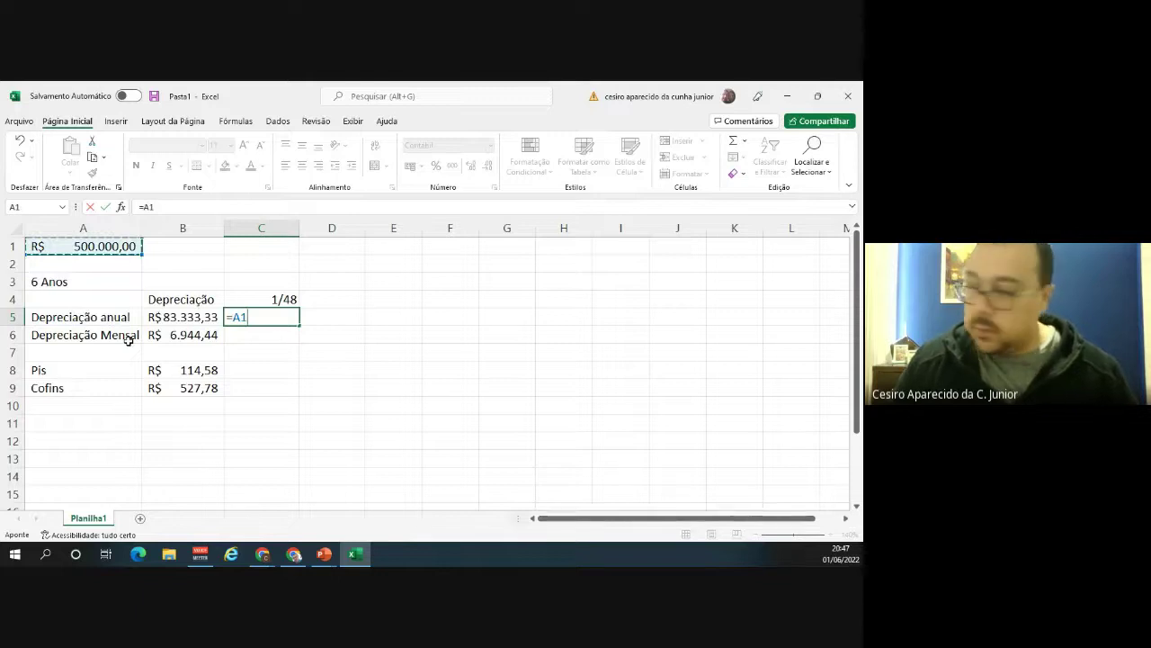
{"action": "key", "text": "Escape"}
Calculate the monthly depreciation for the 1/48 column in C6 with the formula =A1/48.
{"action": "key", "text": "Down"}
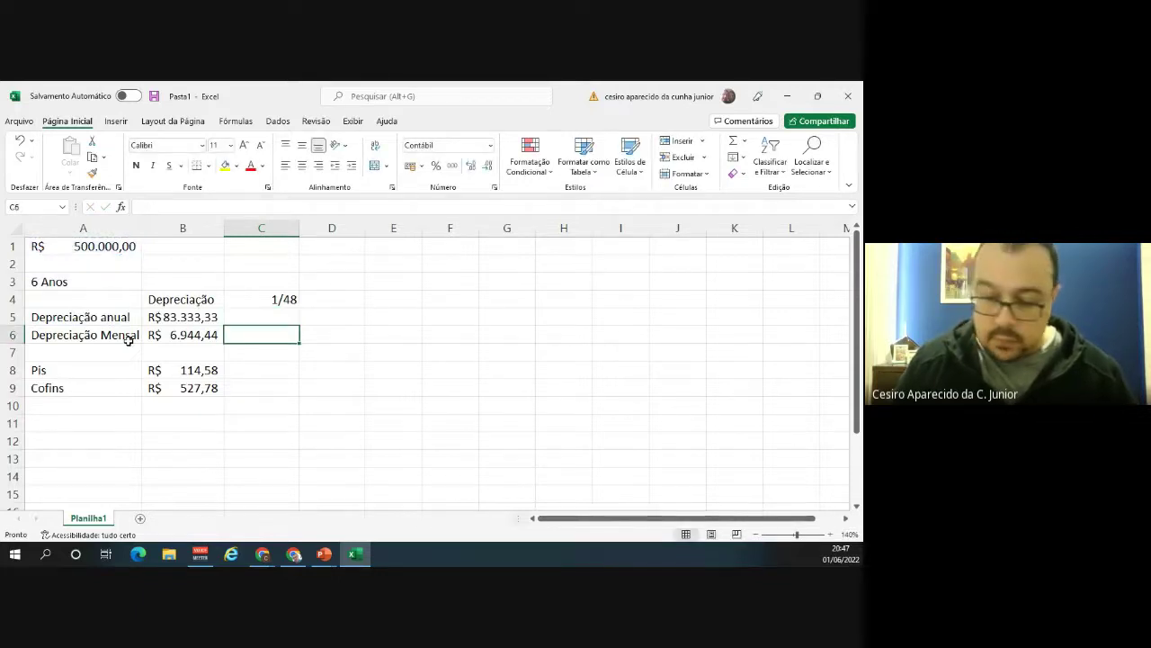
{"action": "type", "text": "="}
{"action": "key", "text": "Up"}
{"action": "key", "text": "Up"}
{"action": "key", "text": "Up"}
{"action": "key", "text": "Up"}
{"action": "key", "text": "Up"}
{"action": "key", "text": "Left"}
{"action": "key", "text": "Left"}
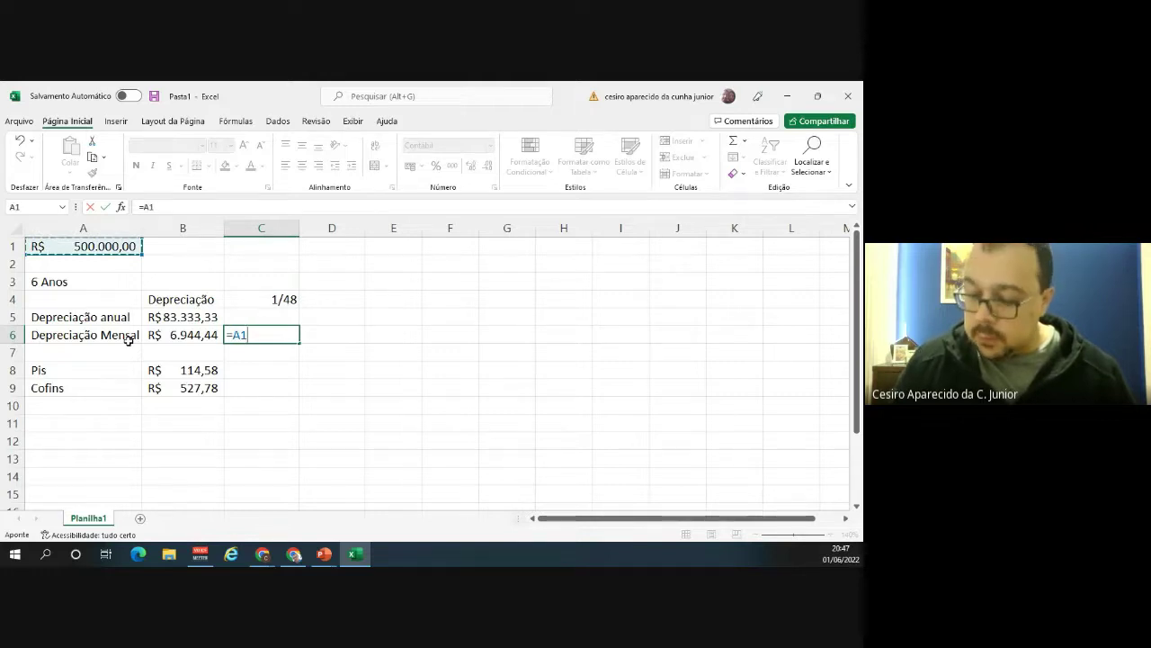
{"action": "type", "text": "/48"}
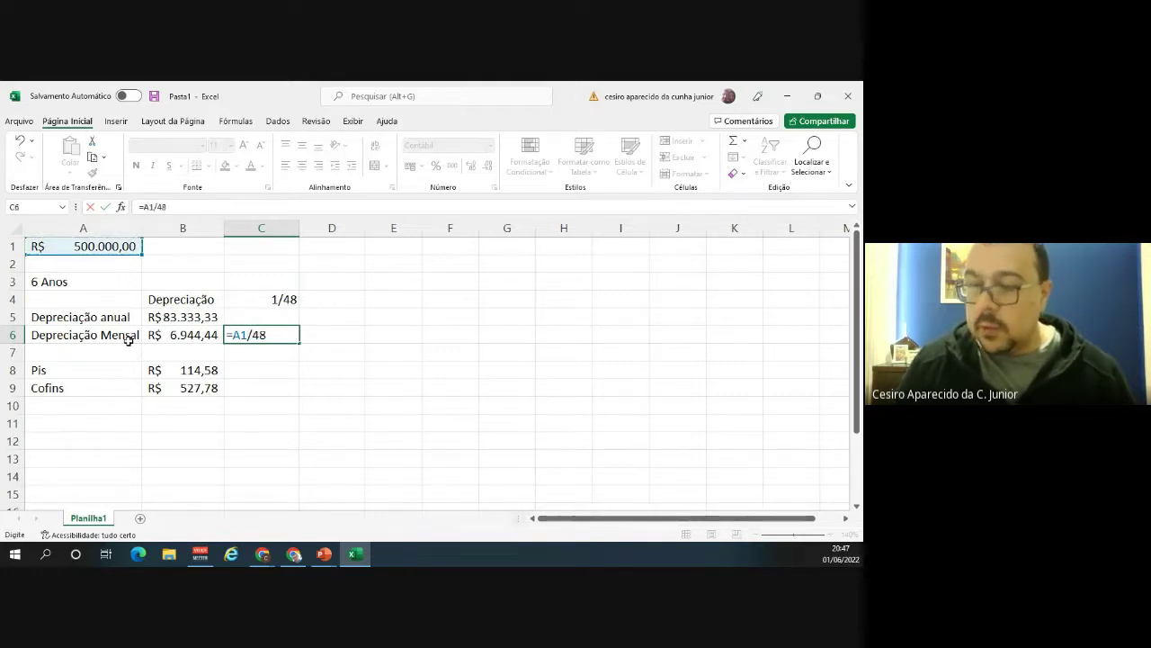
{"action": "key", "text": "Return"}
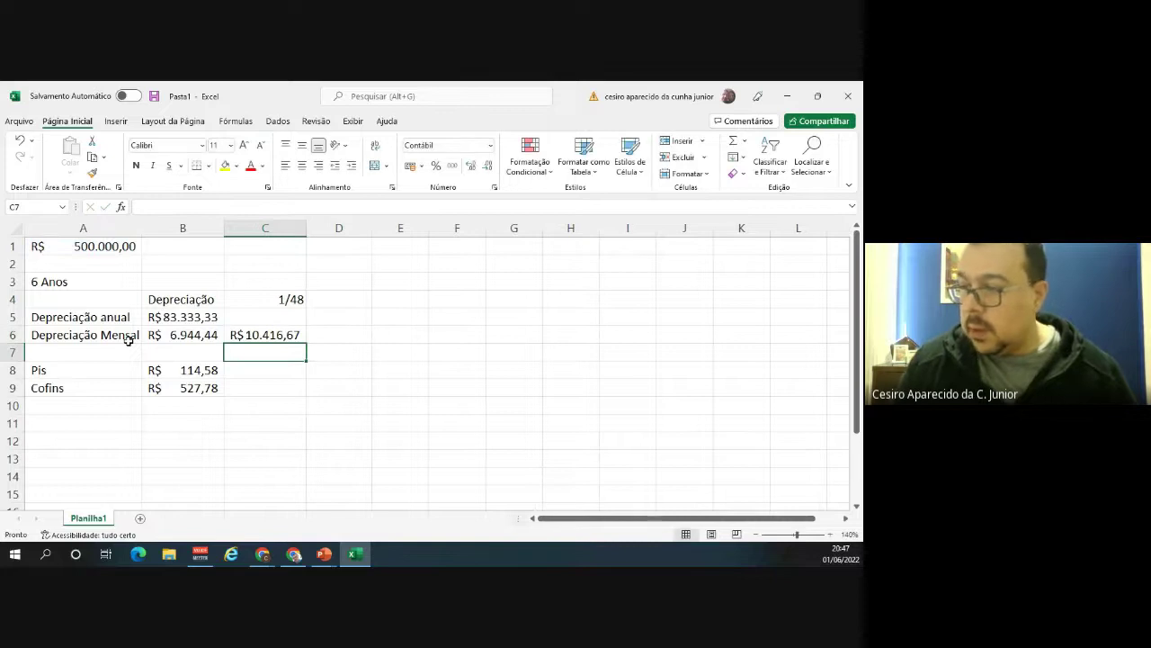
Fill the Pis and Cofins formulas from B8:B9 across columns C and D.
{"action": "key", "text": "Up"}
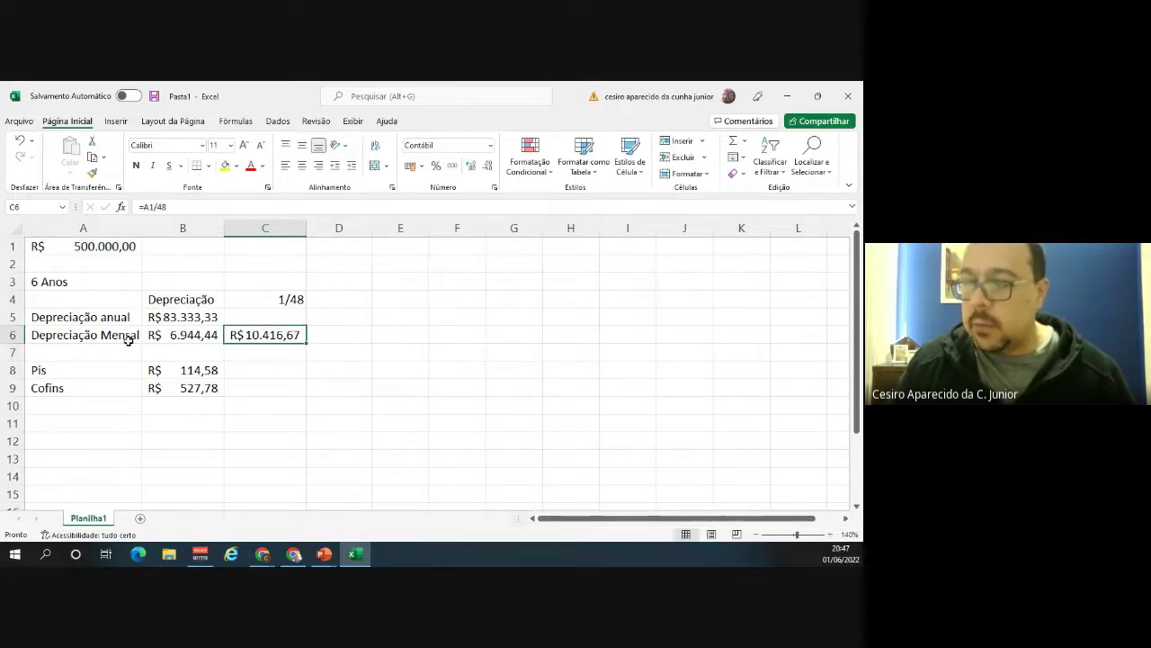
{"action": "key", "text": "Down"}
{"action": "key", "text": "Down"}
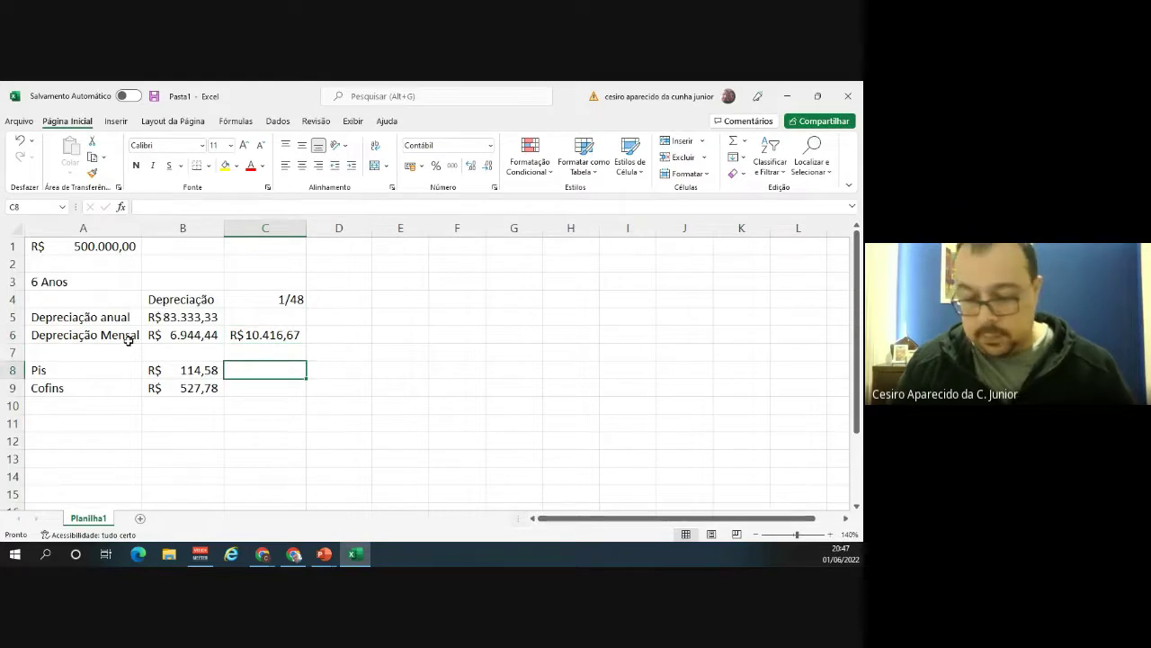
{"action": "type", "text": "="}
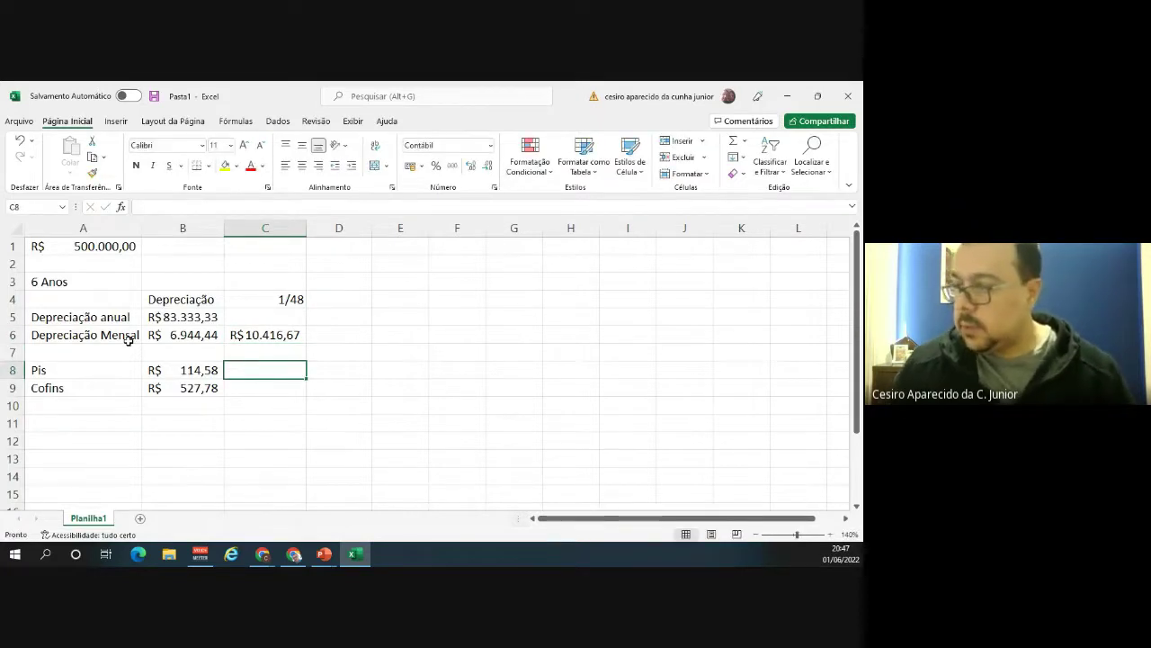
{"action": "key", "text": "Escape"}
{"action": "left_click", "coordinate": [208, 376]}
{"action": "left_click_drag", "start_coordinate": [208, 376], "coordinate": [355, 400]}
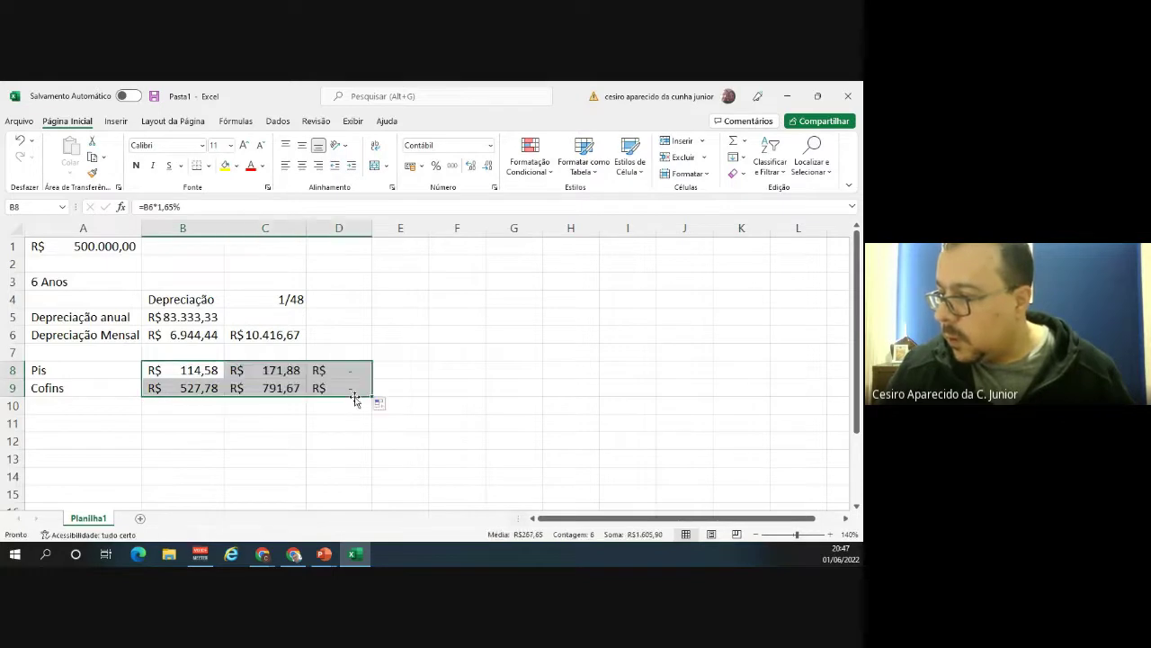
{"action": "left_click", "coordinate": [283, 370]}
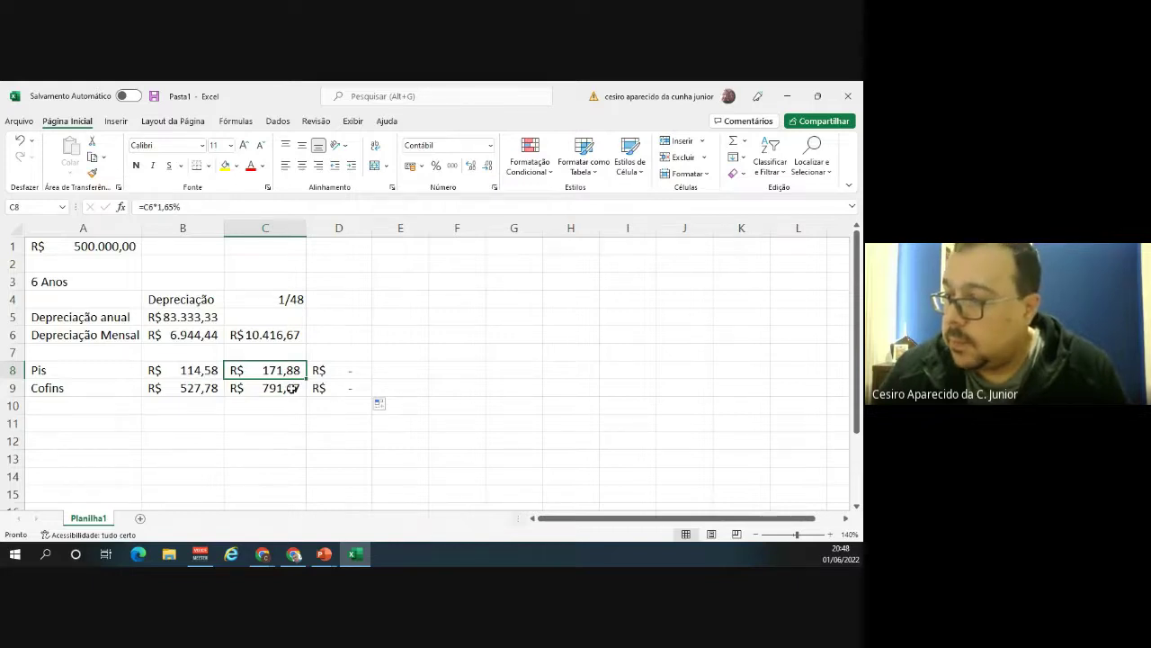
Add the column heading "1/24" in D4.
{"action": "left_click", "coordinate": [347, 298]}
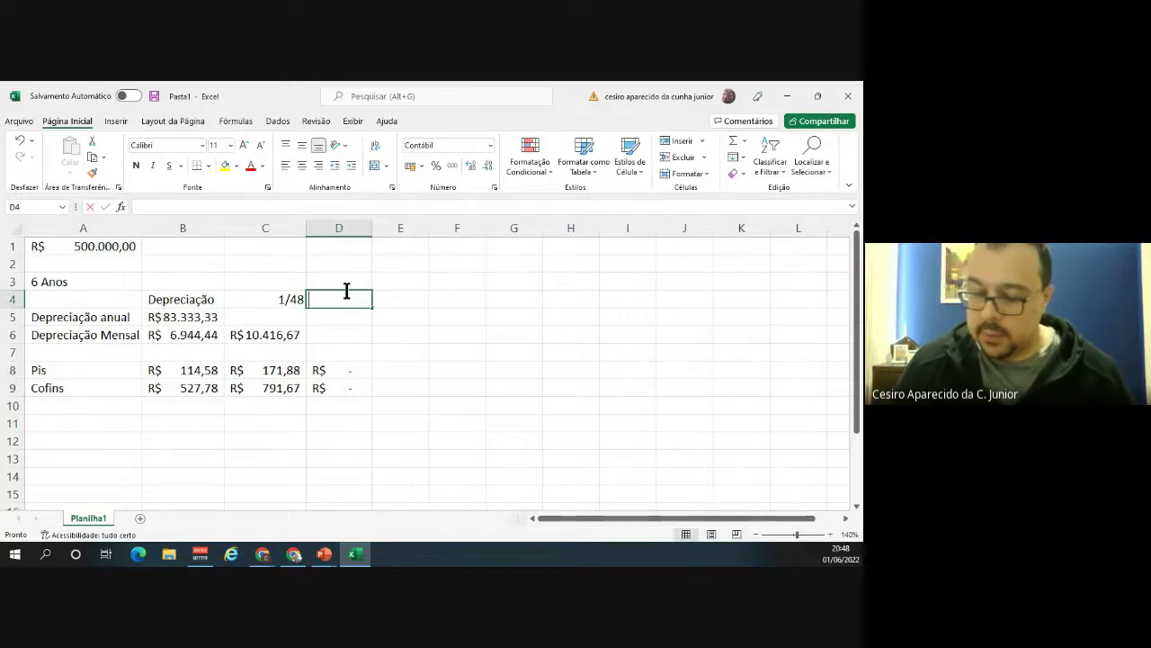
{"action": "type", "text": "1/24"}
{"action": "key", "text": "Return"}
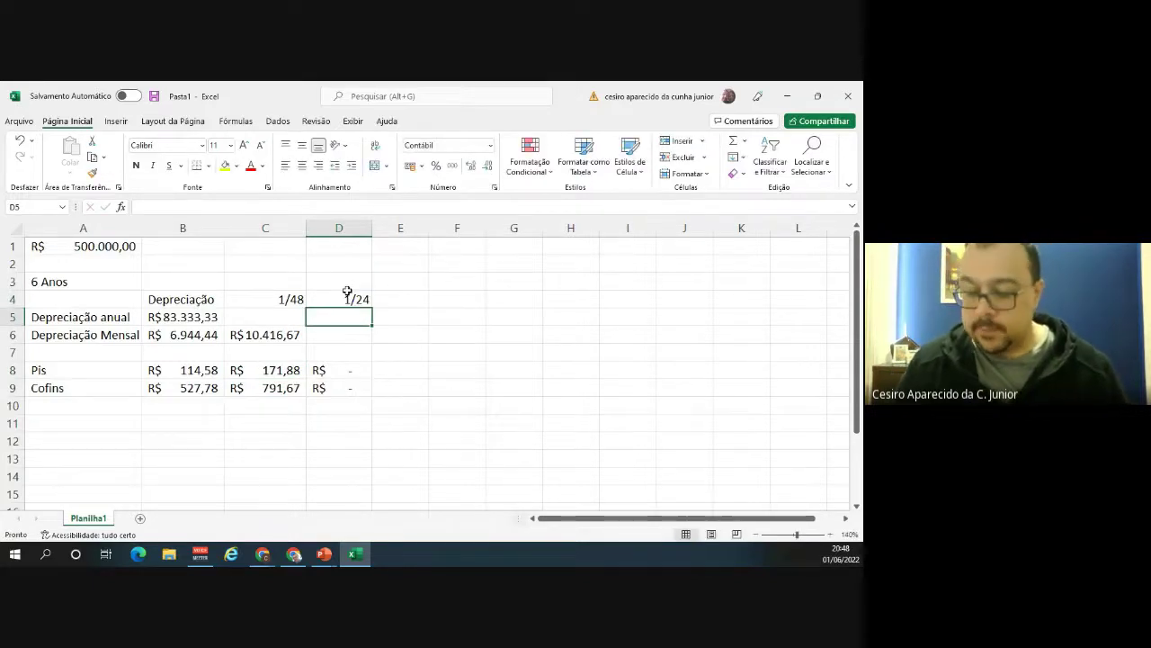
Calculate the monthly depreciation for the 1/24 column in D6 with =A1/24 and check the formulas in D8 and D9.
{"action": "key", "text": "Return"}
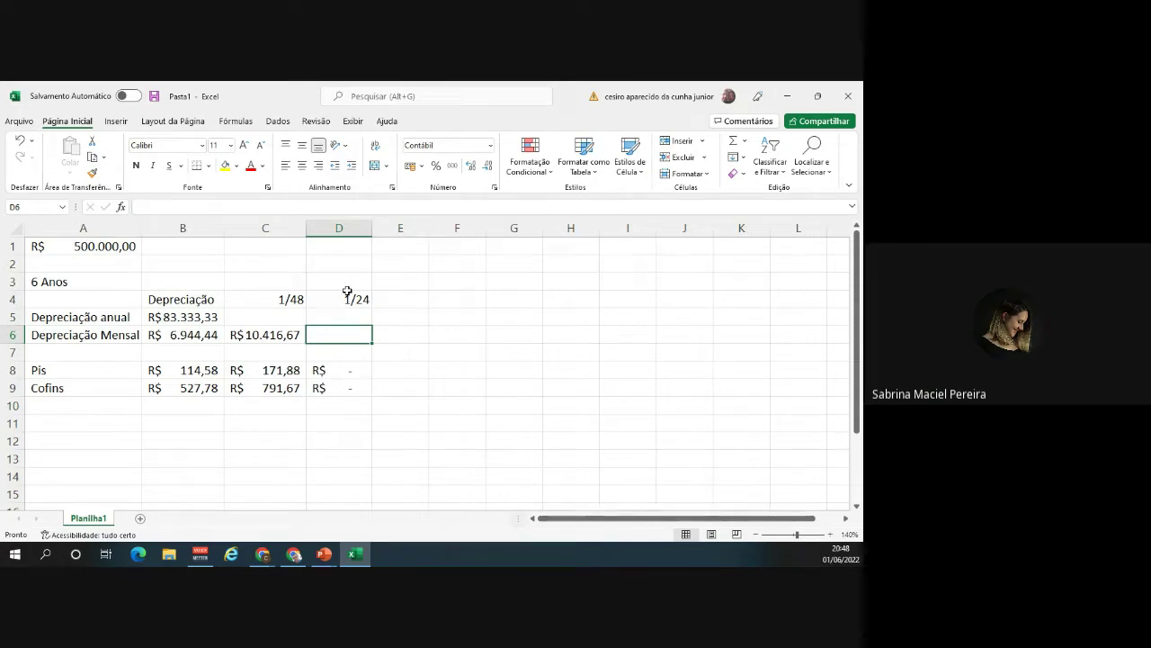
{"action": "type", "text": "="}
{"action": "left_click", "coordinate": [120, 248]}
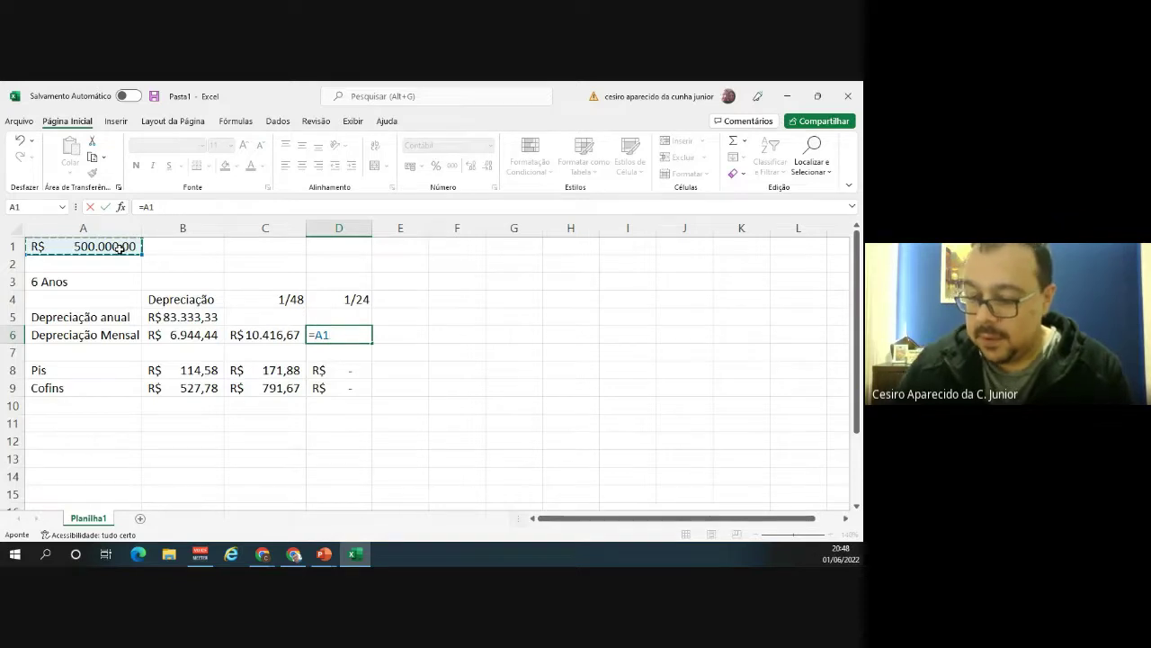
{"action": "type", "text": "/"}
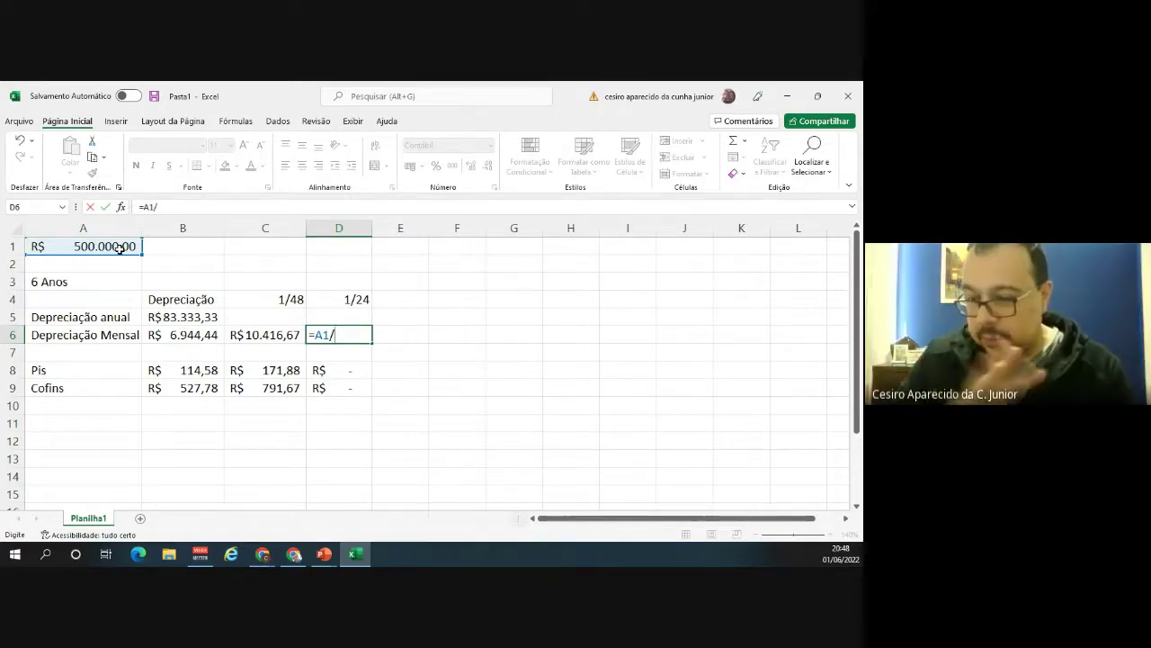
{"action": "type", "text": "24"}
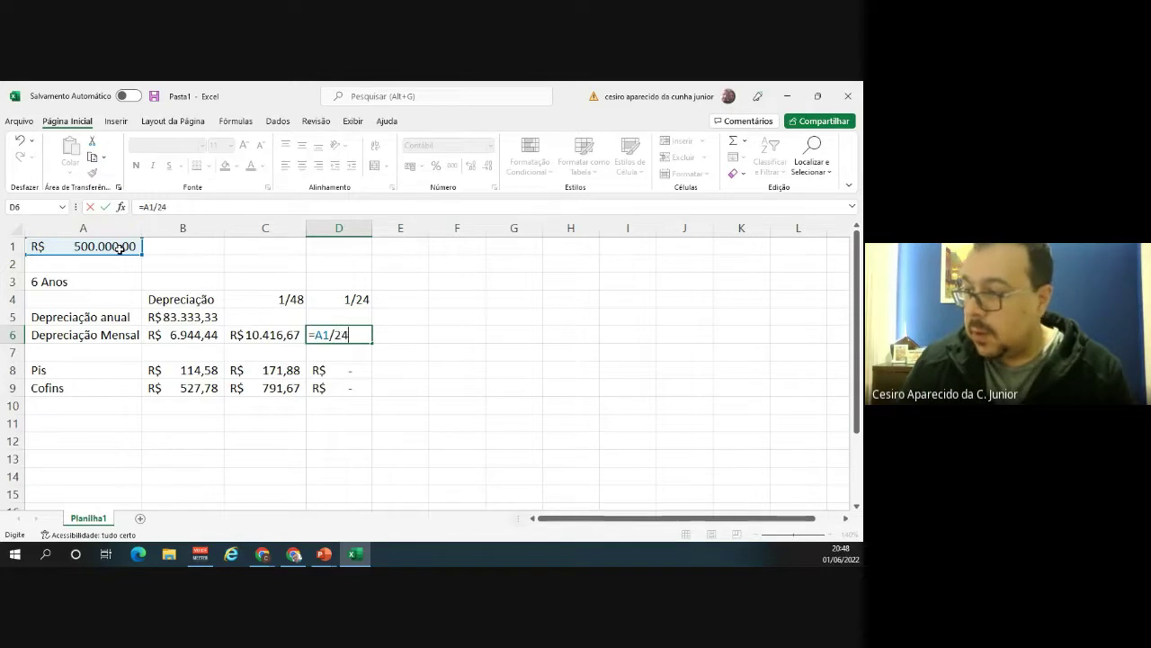
{"action": "key", "text": "Return"}
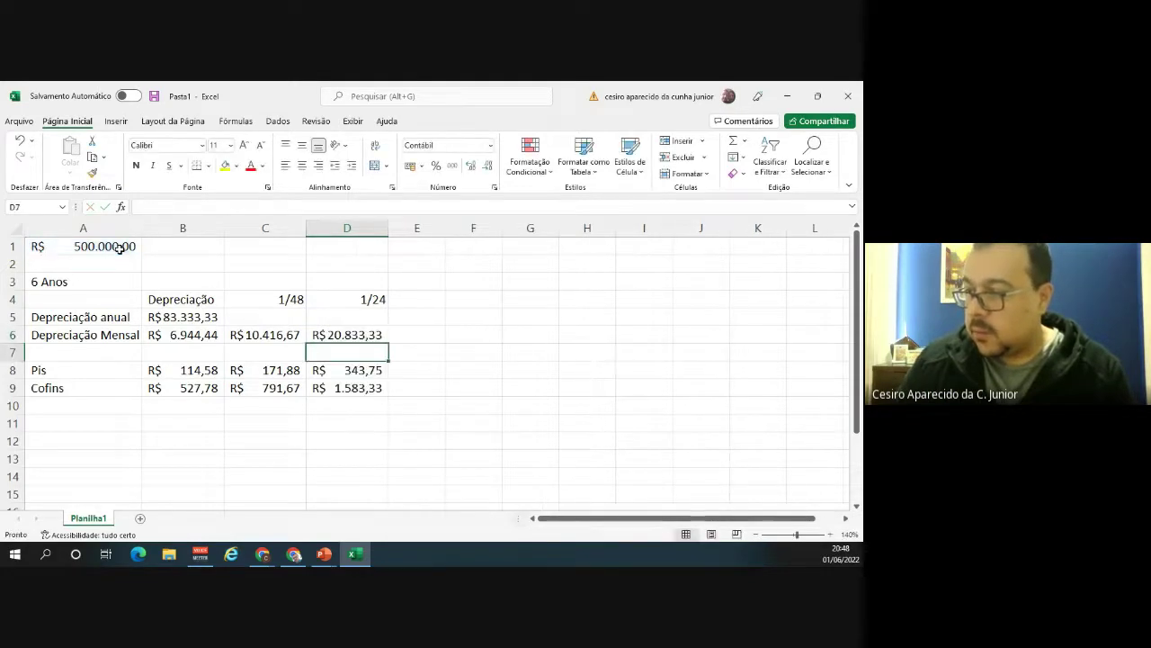
{"action": "key", "text": "Down"}
{"action": "key", "text": "Down"}
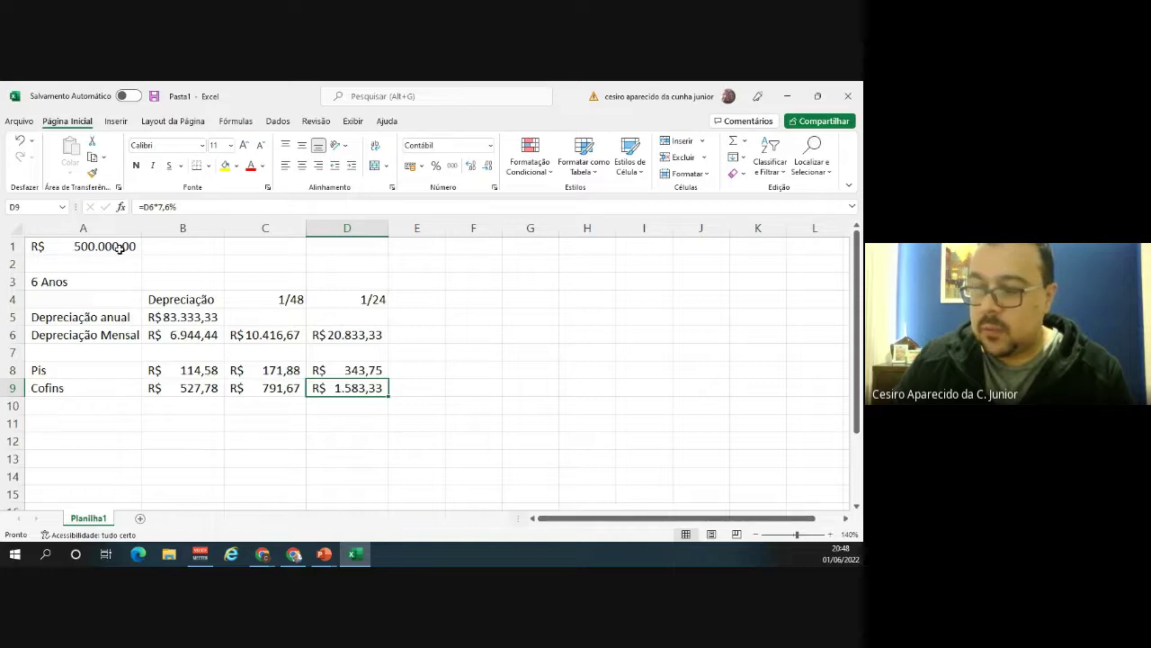
{"action": "key", "text": "Up"}
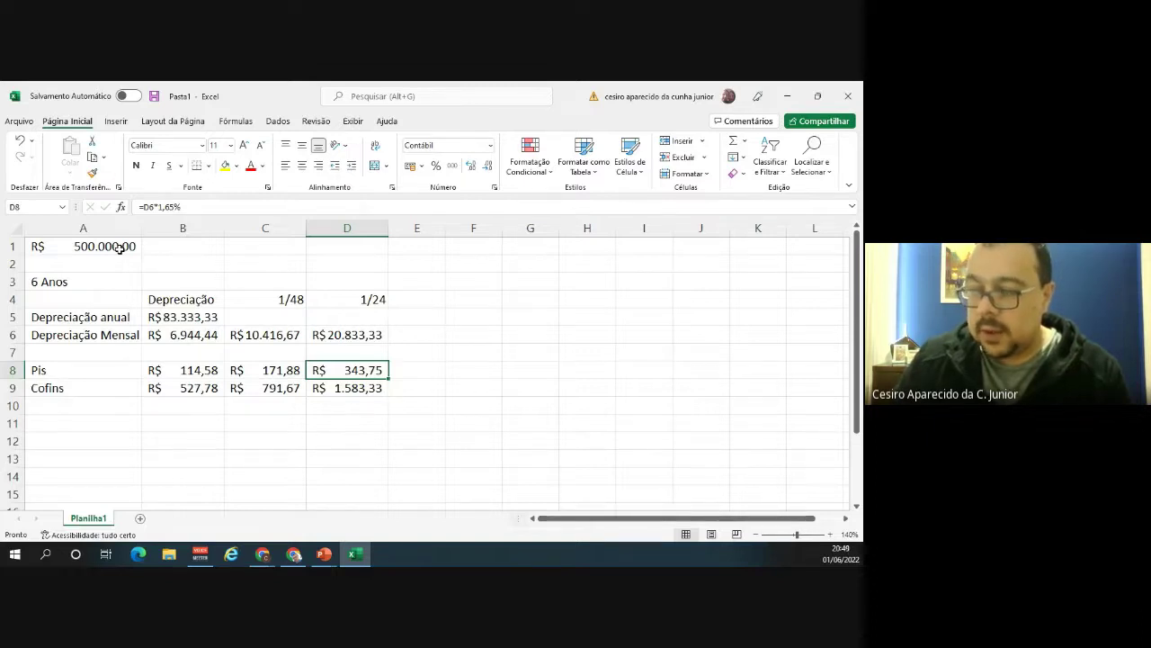
{"action": "key", "text": "Down"}
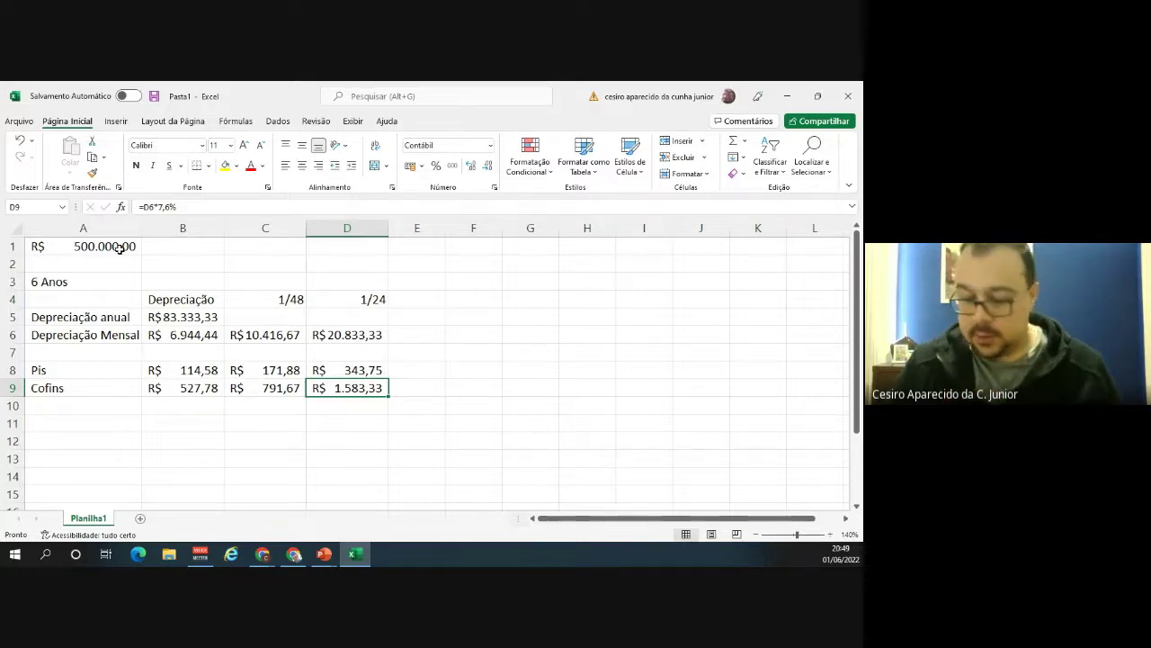
Calculate the number of months for the depreciation column in B11 with the formula =6*12.
{"action": "key", "text": "Down"}
{"action": "key", "text": "Left"}
{"action": "key", "text": "Left"}
{"action": "key", "text": "Down"}
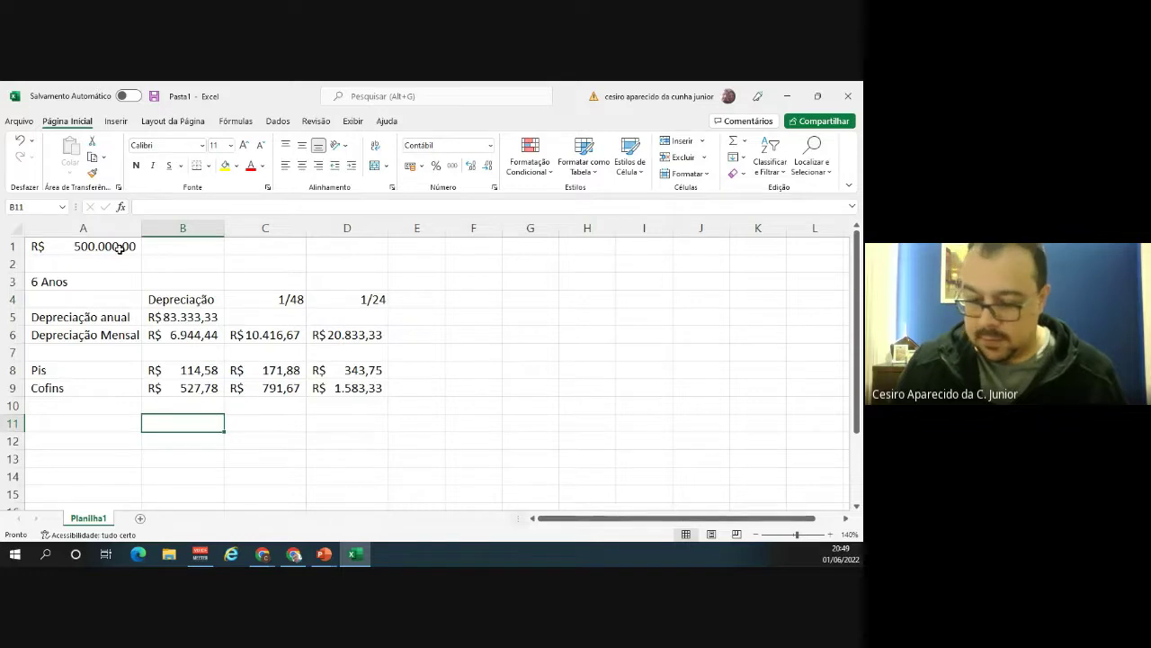
{"action": "type", "text": "=6*12"}
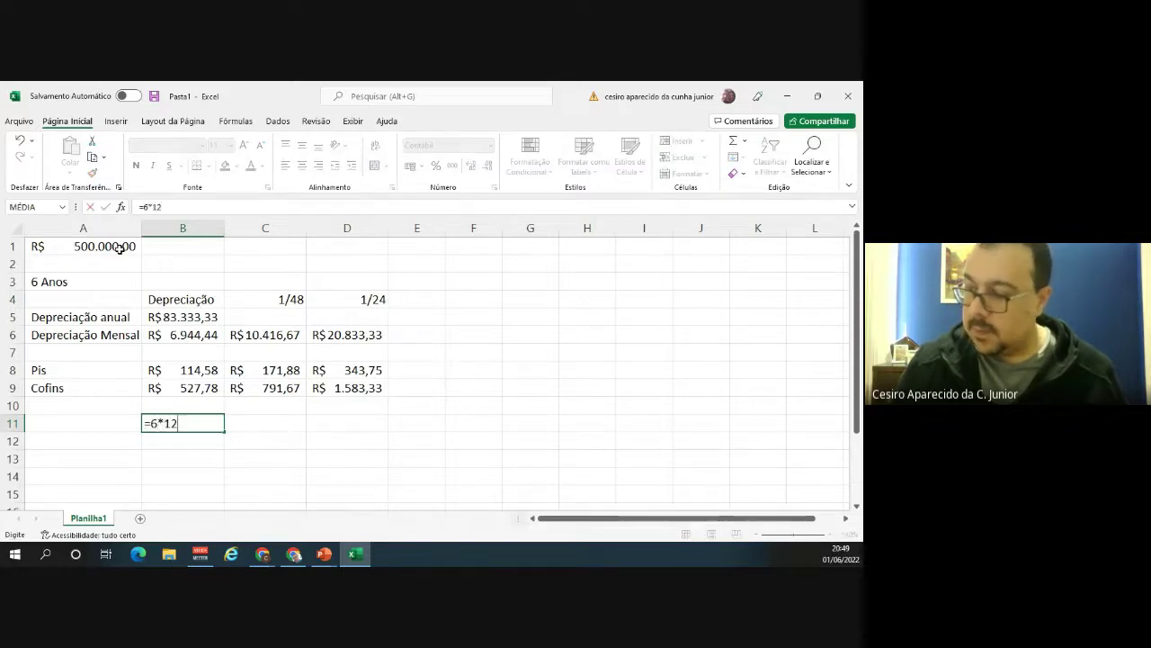
{"action": "key", "text": "Return"}
{"action": "key", "text": "Up"}
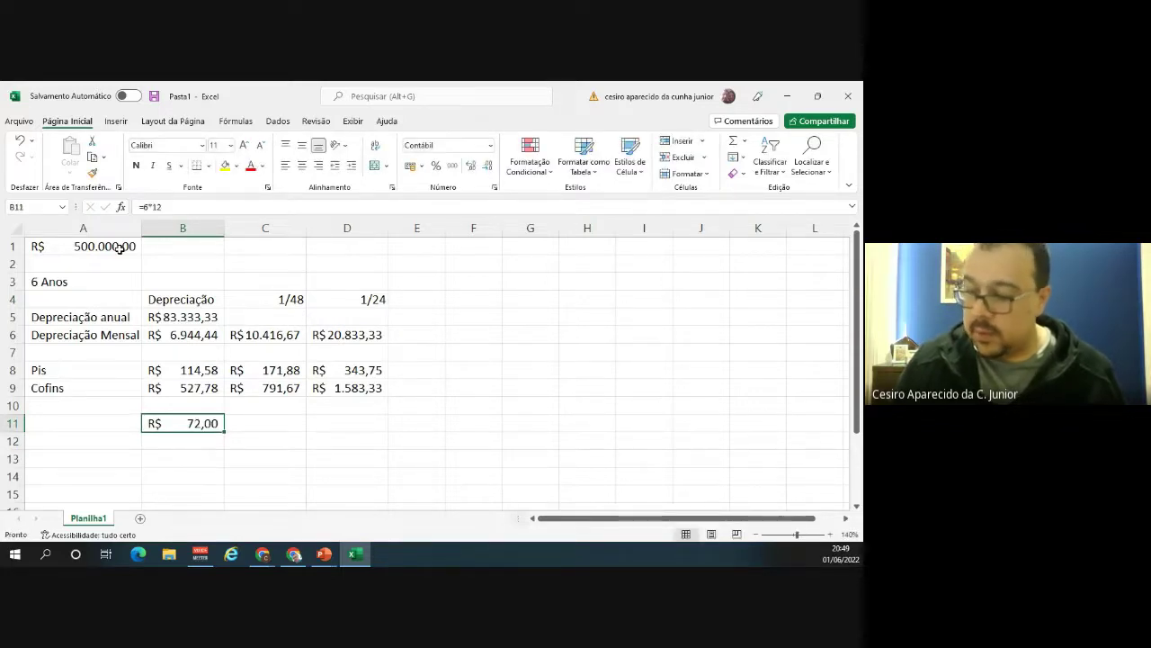
Enter the number of months for the other two columns, 48 in C11 and 24 in D11.
{"action": "key", "text": "Right"}
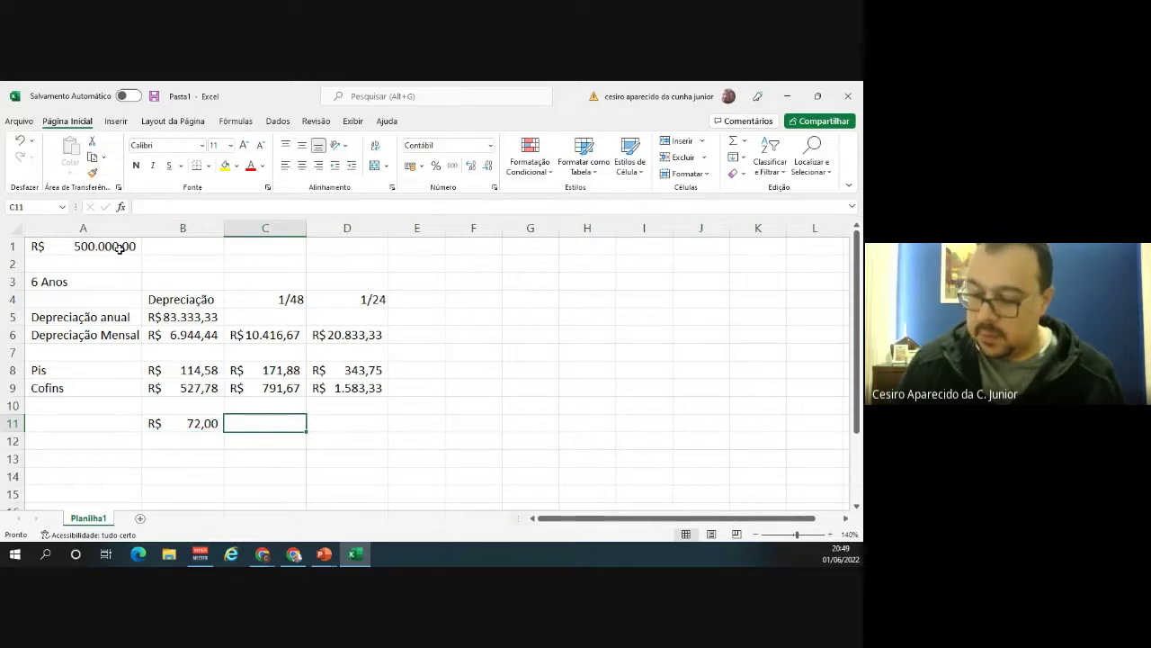
{"action": "type", "text": "48"}
{"action": "key", "text": "Right"}
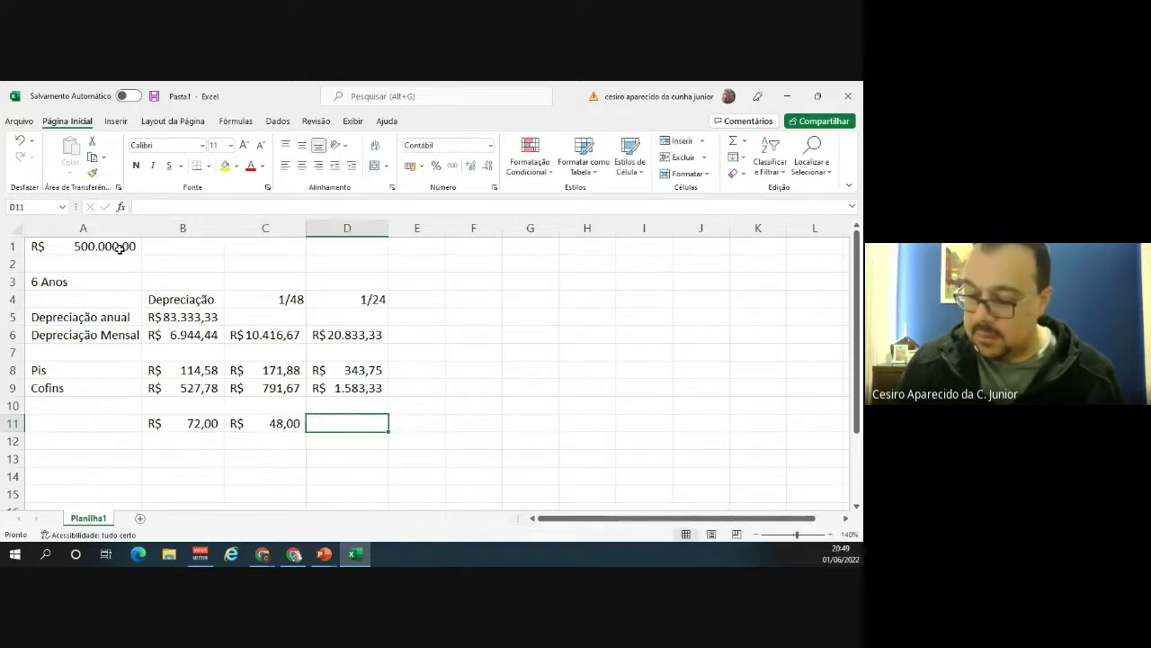
{"action": "type", "text": "24"}
{"action": "key", "text": "Return"}
{"action": "key", "text": "Down"}
{"action": "key", "text": "Left"}
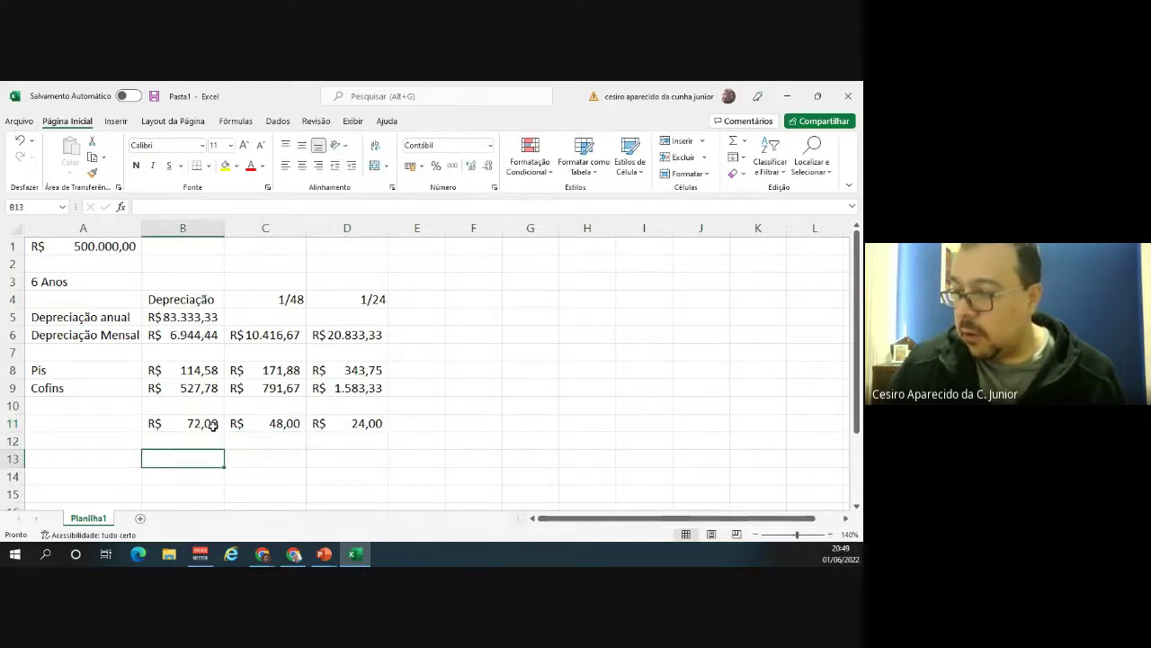
Apply the comma number style without a currency symbol to the month counts in B11:D11.
{"action": "mouse_move", "coordinate": [208, 425]}
{"action": "left_mouse_down"}
{"action": "mouse_move", "coordinate": [351, 405]}
{"action": "mouse_move", "coordinate": [355, 420]}
{"action": "mouse_move", "coordinate": [205, 423]}
{"action": "left_mouse_up"}
{"action": "left_click", "coordinate": [355, 419]}
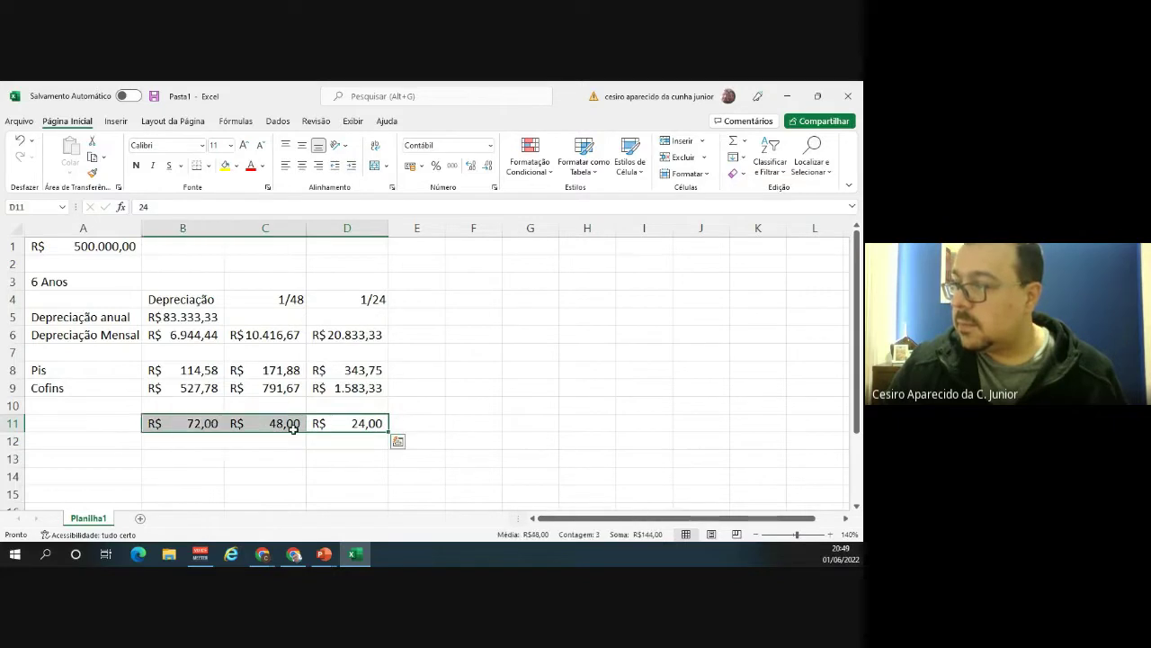
{"action": "left_click", "coordinate": [451, 166]}
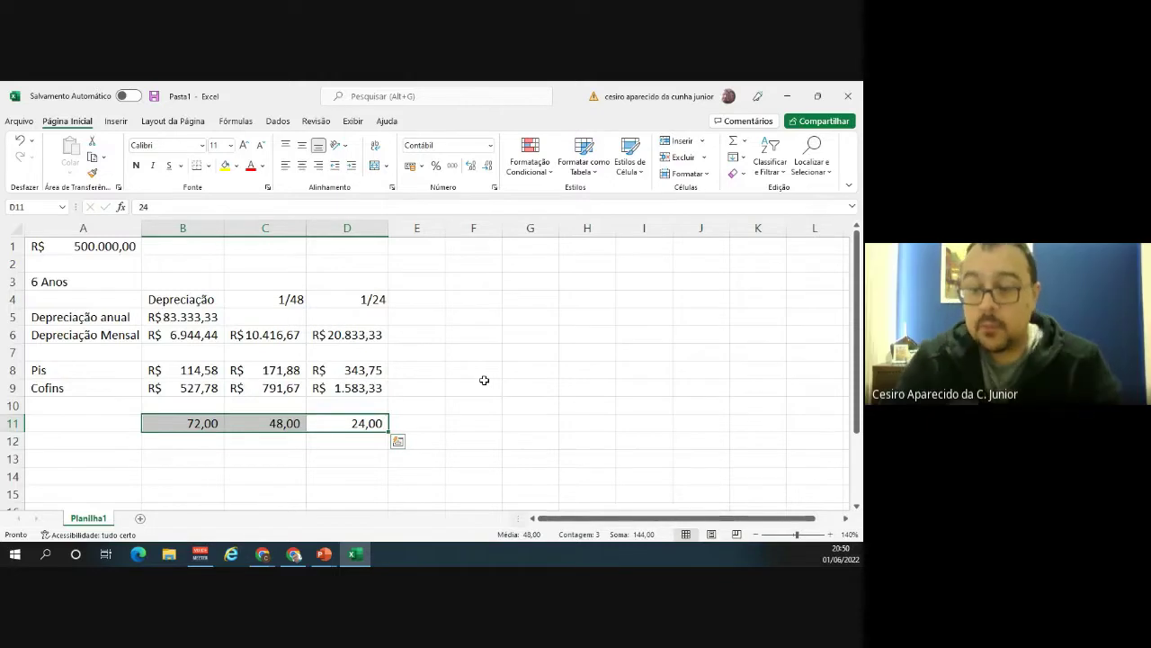
Calculate the total Pis for the depreciation method in B12 with the formula =B8*B11.
{"action": "key", "text": "Down"}
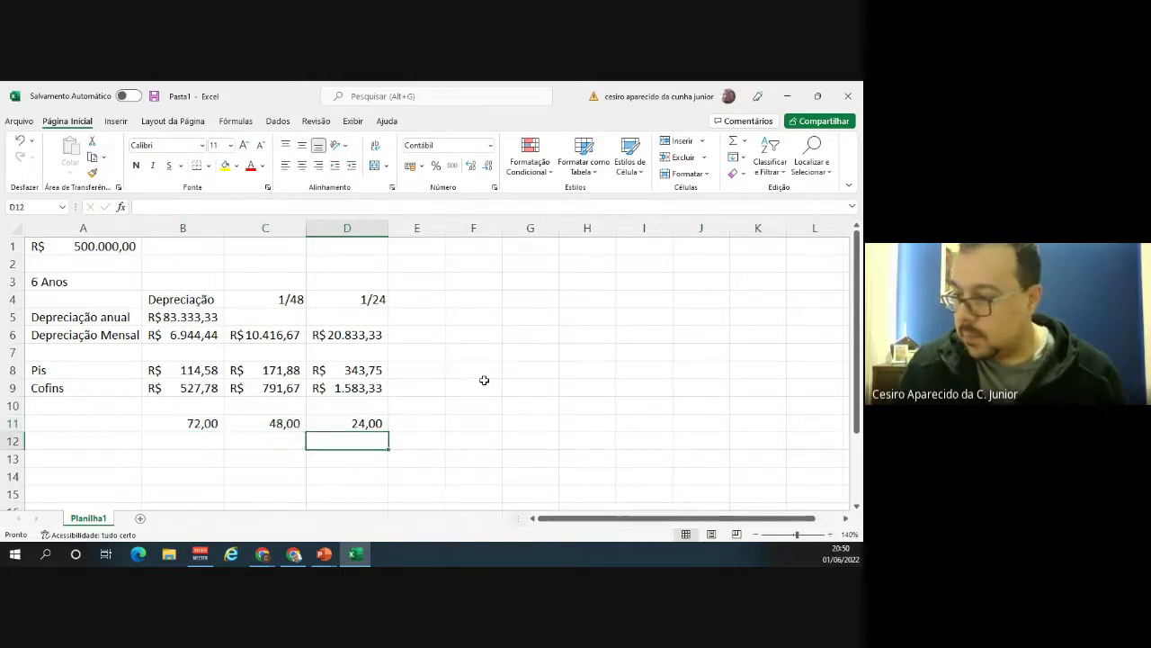
{"action": "key", "text": "Left"}
{"action": "key", "text": "Left"}
{"action": "type", "text": "="}
{"action": "key", "text": "Up"}
{"action": "key", "text": "Up"}
{"action": "key", "text": "Up"}
{"action": "key", "text": "Up"}
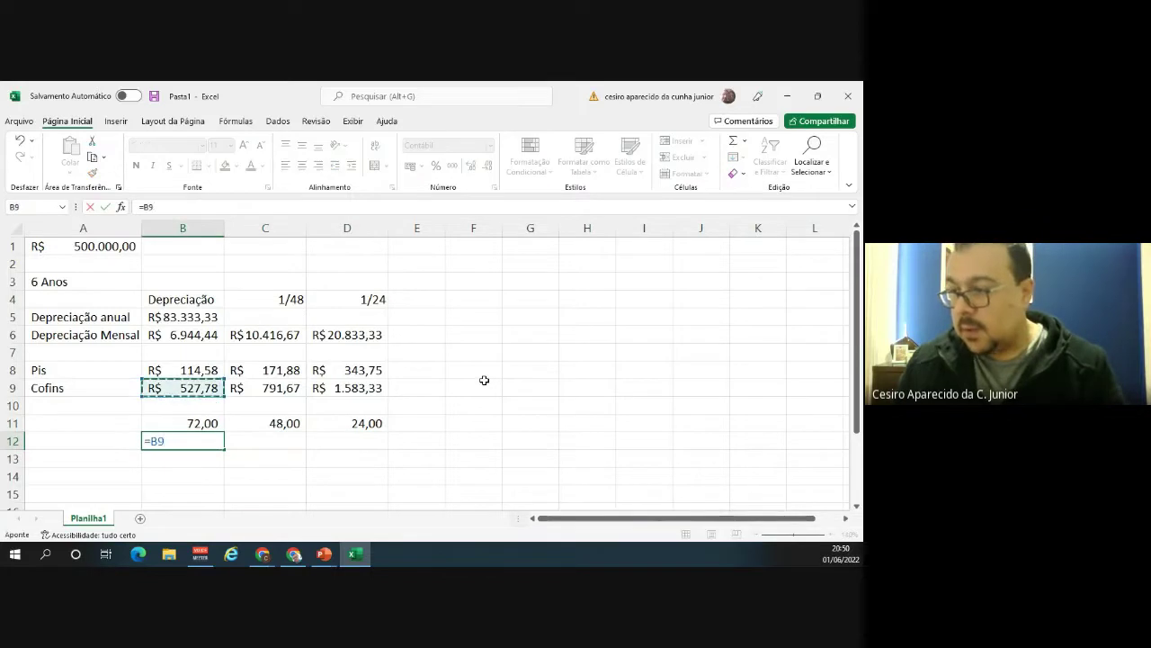
{"action": "type", "text": "*"}
{"action": "key", "text": "Up"}
{"action": "key", "text": "Return"}
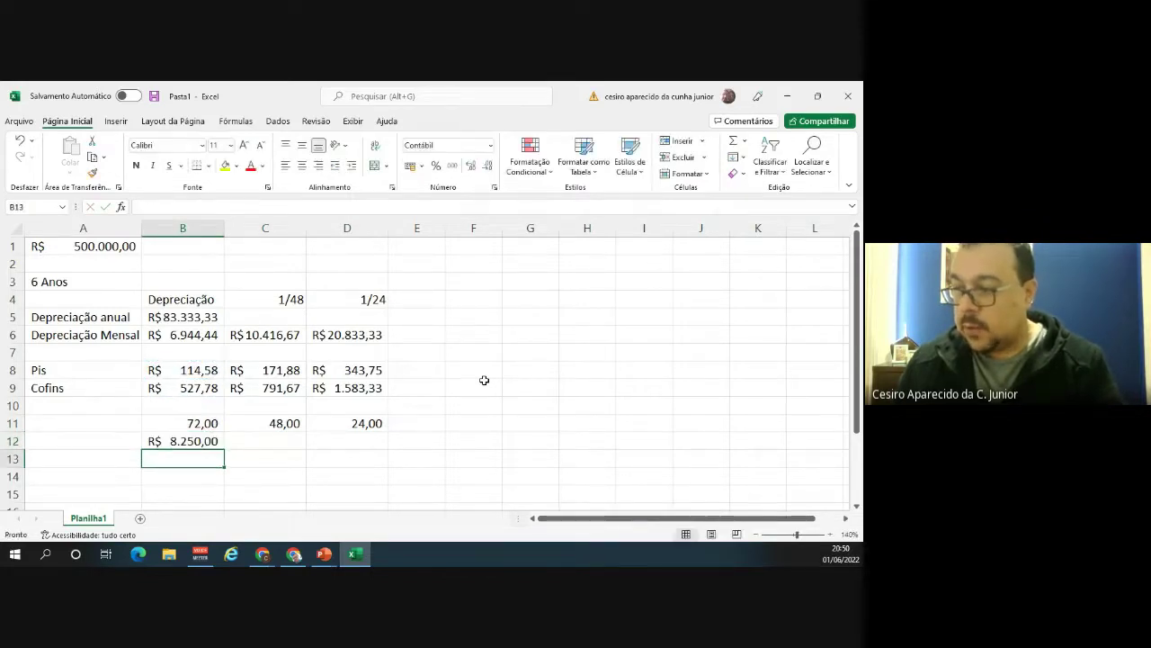
Calculate the total Cofins for the depreciation method in B13 by multiplying B9 by the month count in B11.
{"action": "type", "text": "="}
{"action": "key", "text": "Up"}
{"action": "key", "text": "Up"}
{"action": "key", "text": "Up"}
{"action": "key", "text": "Up"}
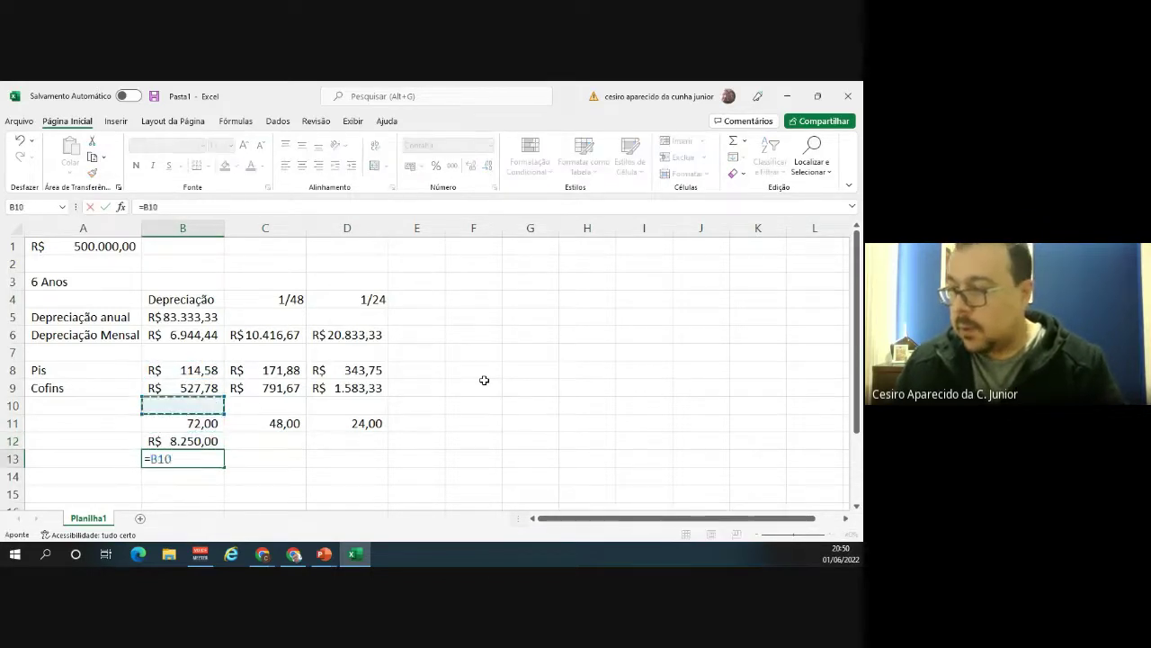
{"action": "type", "text": "*"}
{"action": "key", "text": "Up"}
{"action": "key", "text": "Up"}
{"action": "key", "text": "Return"}
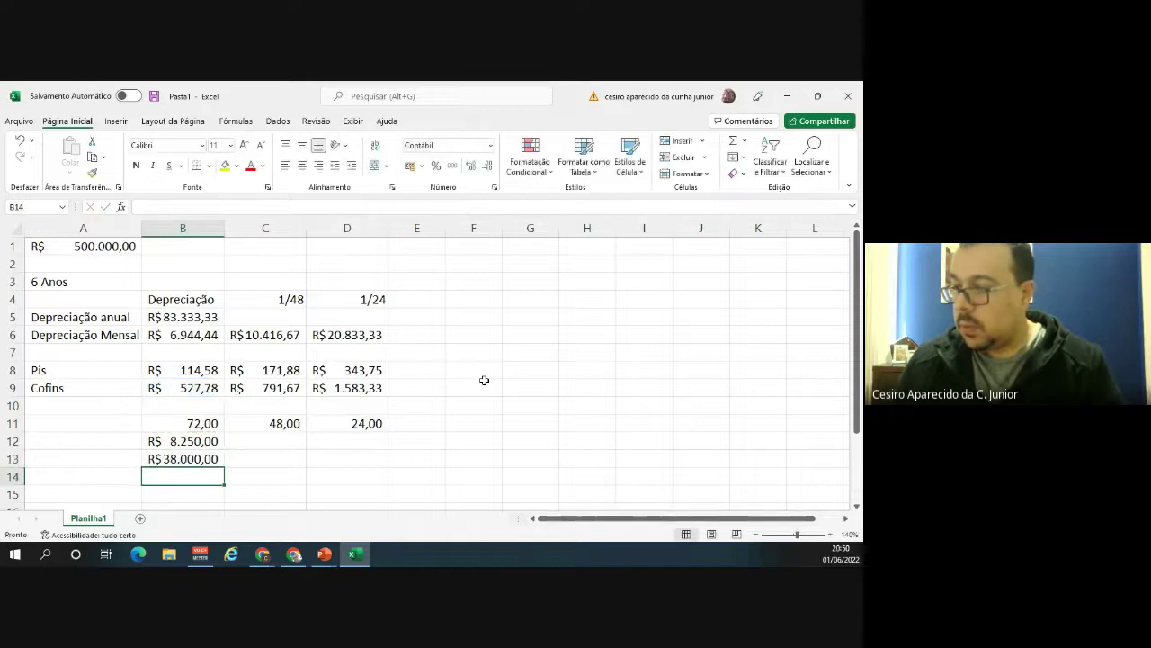
Copy the total Pis and Cofins formulas from B12:B13 across to columns C and D.
{"action": "left_click", "coordinate": [211, 443]}
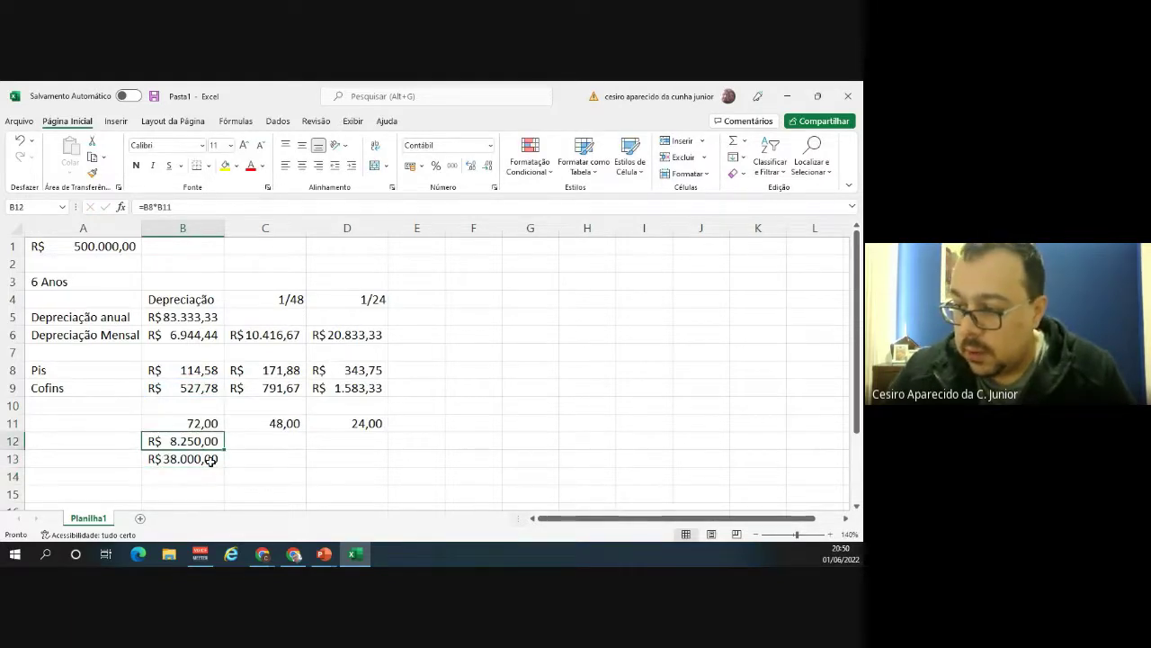
{"action": "left_click", "coordinate": [212, 454]}
{"action": "left_click", "coordinate": [212, 443]}
{"action": "left_click_drag", "start_coordinate": [223, 449], "coordinate": [385, 462]}
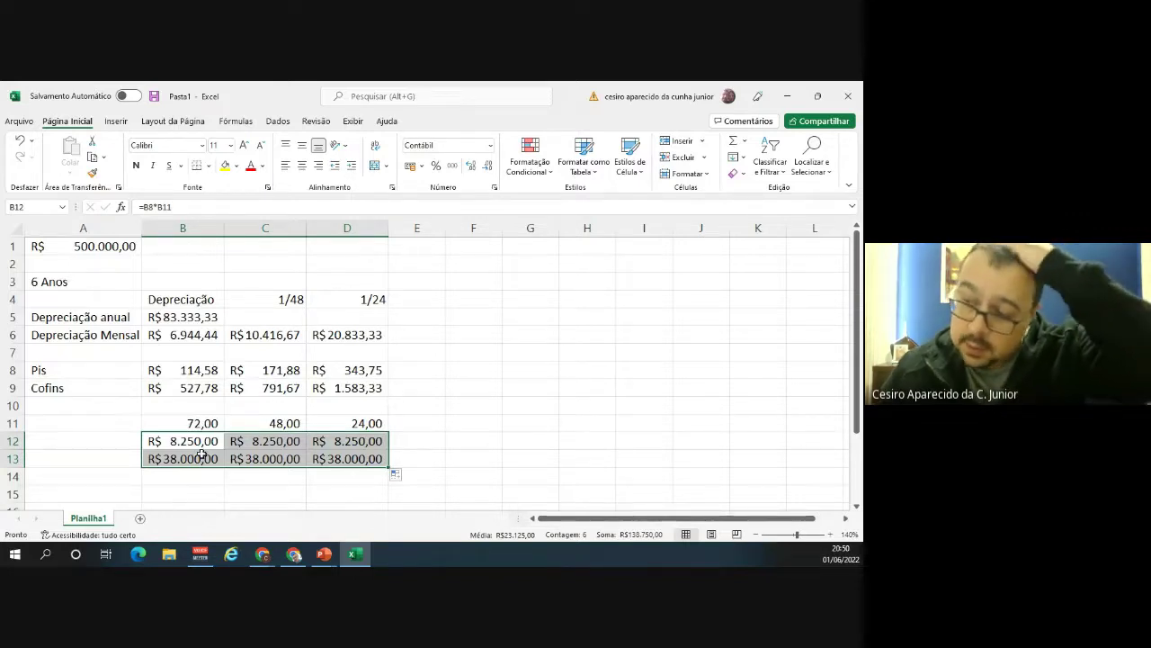
Compare the total Pis and Cofins of the three methods and review the monthly amounts in D8 and D9.
{"action": "left_click", "coordinate": [207, 423]}
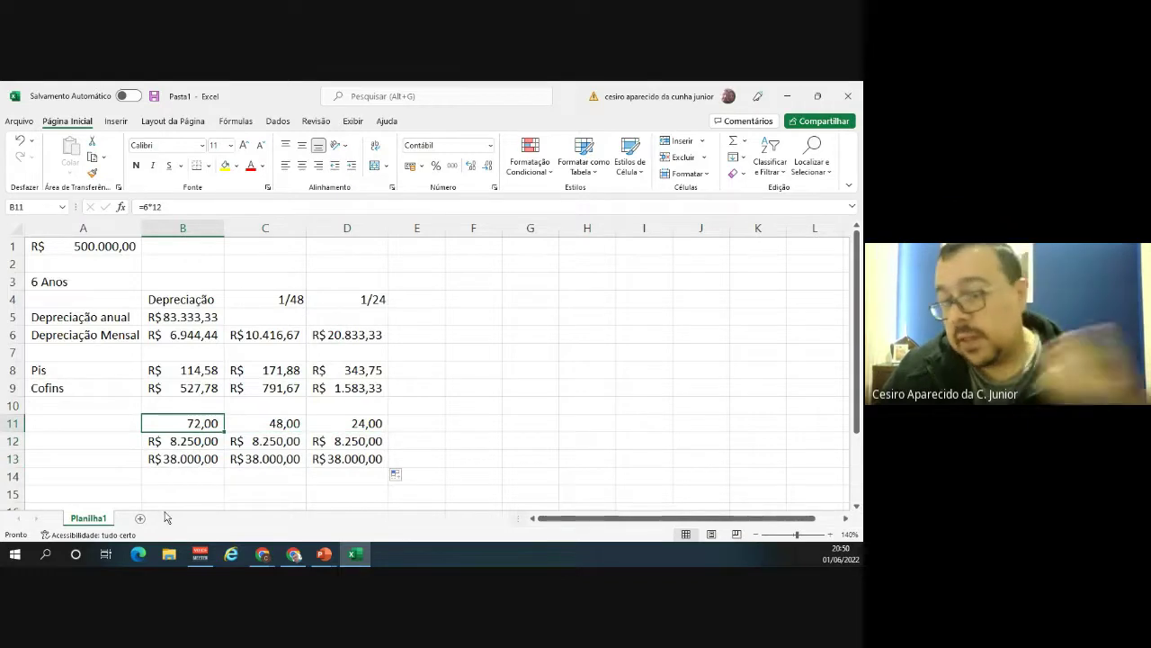
{"action": "left_click_drag", "start_coordinate": [189, 443], "coordinate": [192, 457]}
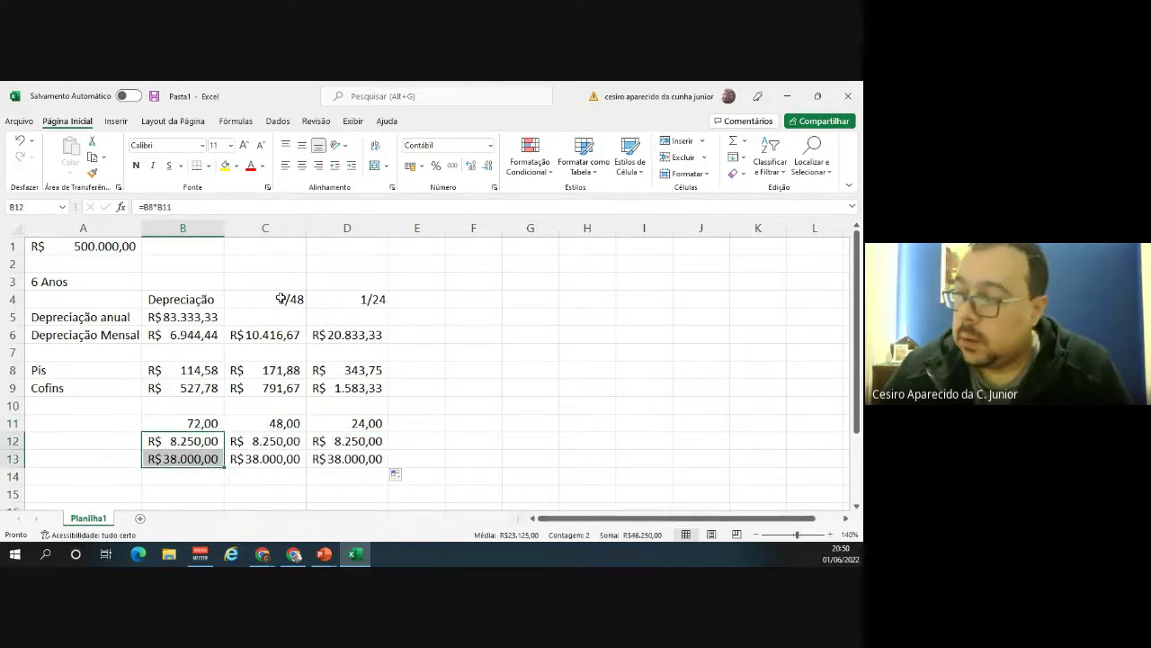
{"action": "left_click_drag", "start_coordinate": [273, 444], "coordinate": [278, 458]}
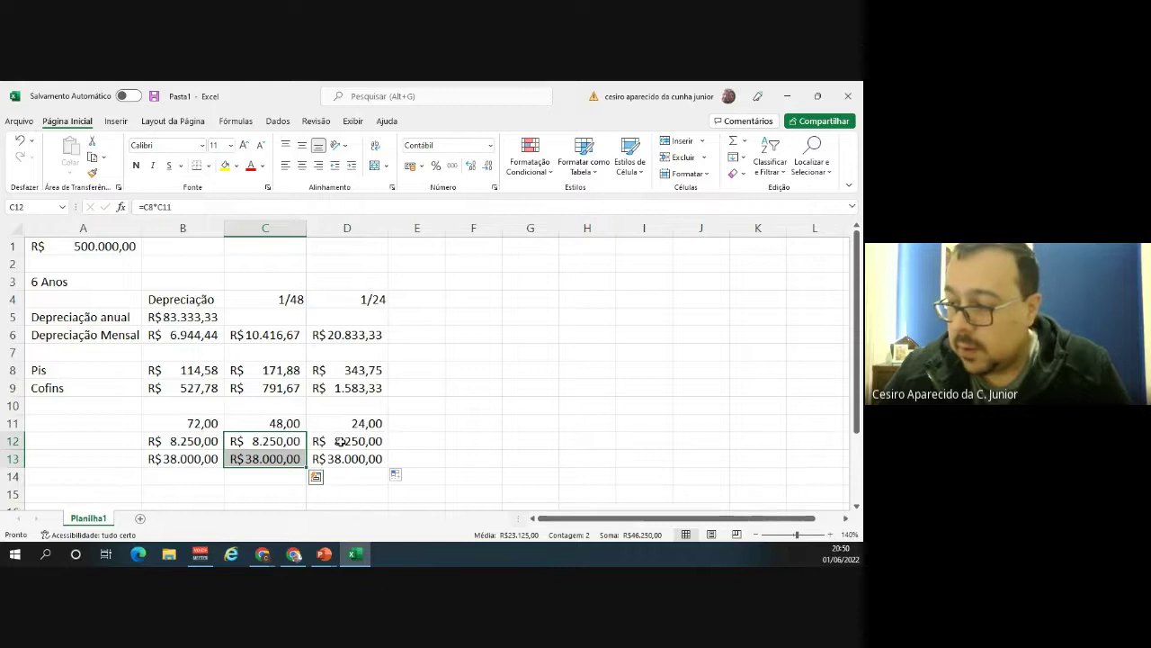
{"action": "left_click_drag", "start_coordinate": [339, 440], "coordinate": [342, 459]}
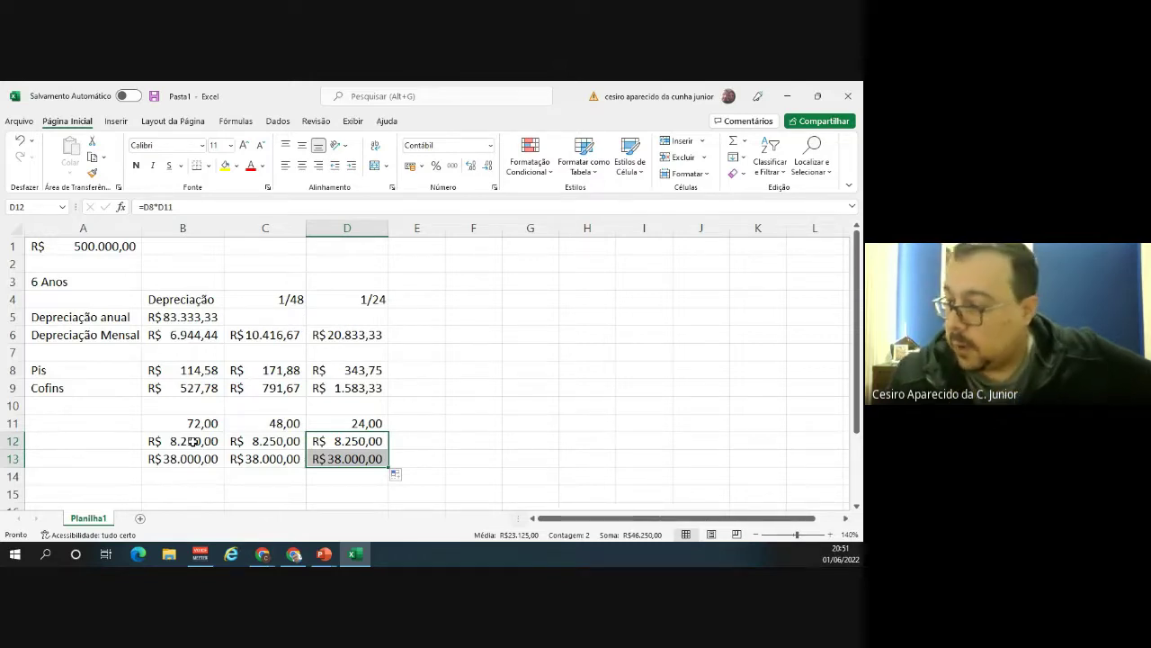
{"action": "left_click", "coordinate": [365, 388]}
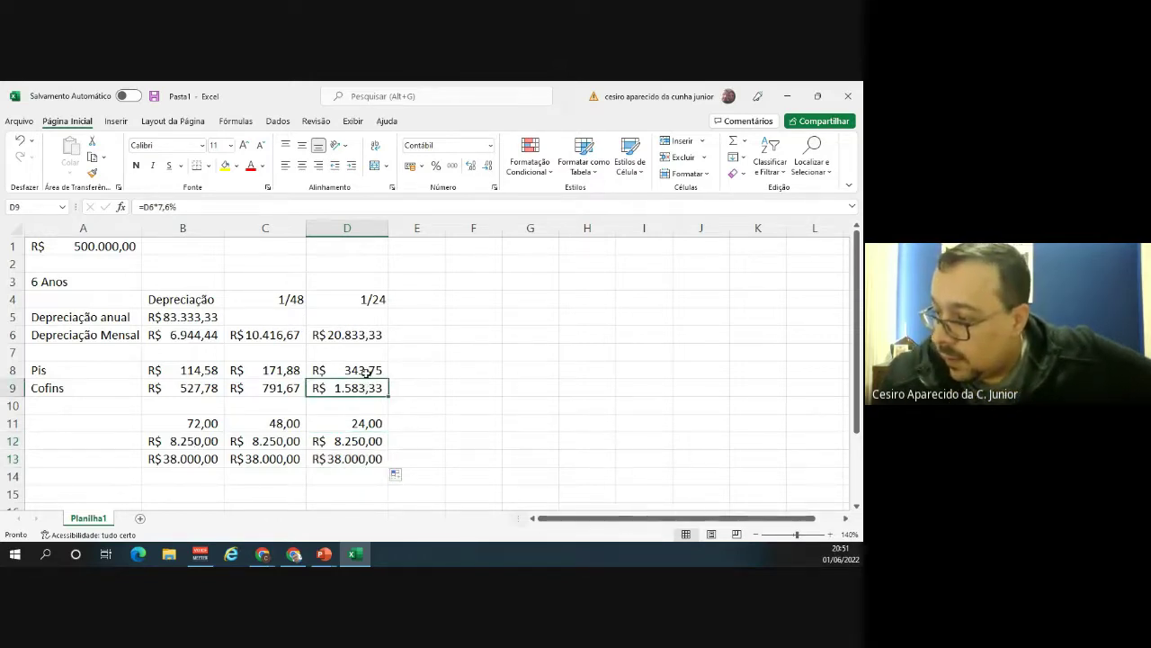
{"action": "left_click", "coordinate": [366, 370]}
{"action": "left_click", "coordinate": [367, 384]}
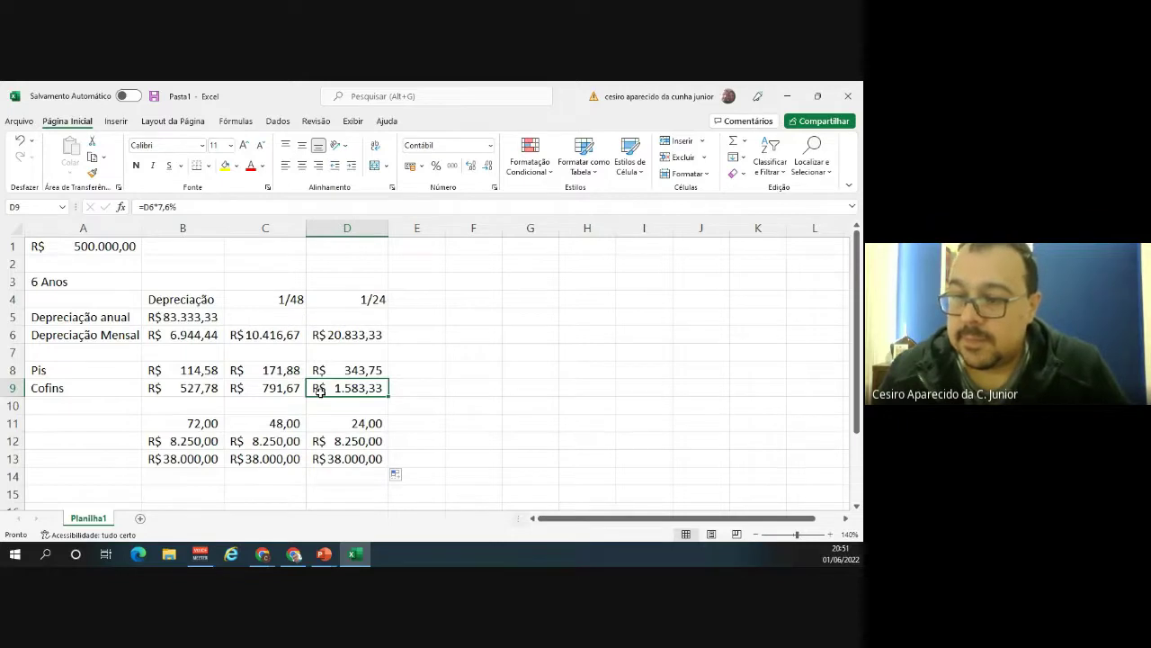
{"action": "left_click_drag", "start_coordinate": [189, 302], "coordinate": [347, 311]}
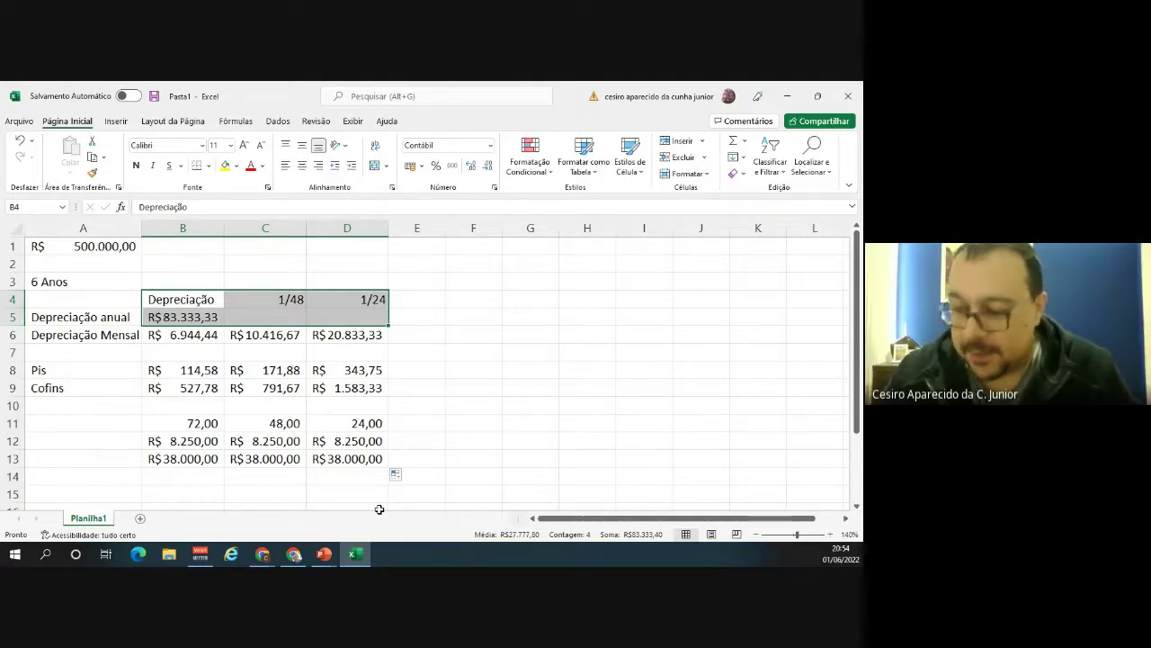
Switch to the running PowerPoint slide show on the Pis and Cofins credit criteria.
{"action": "mouse_move", "coordinate": [325, 556]}
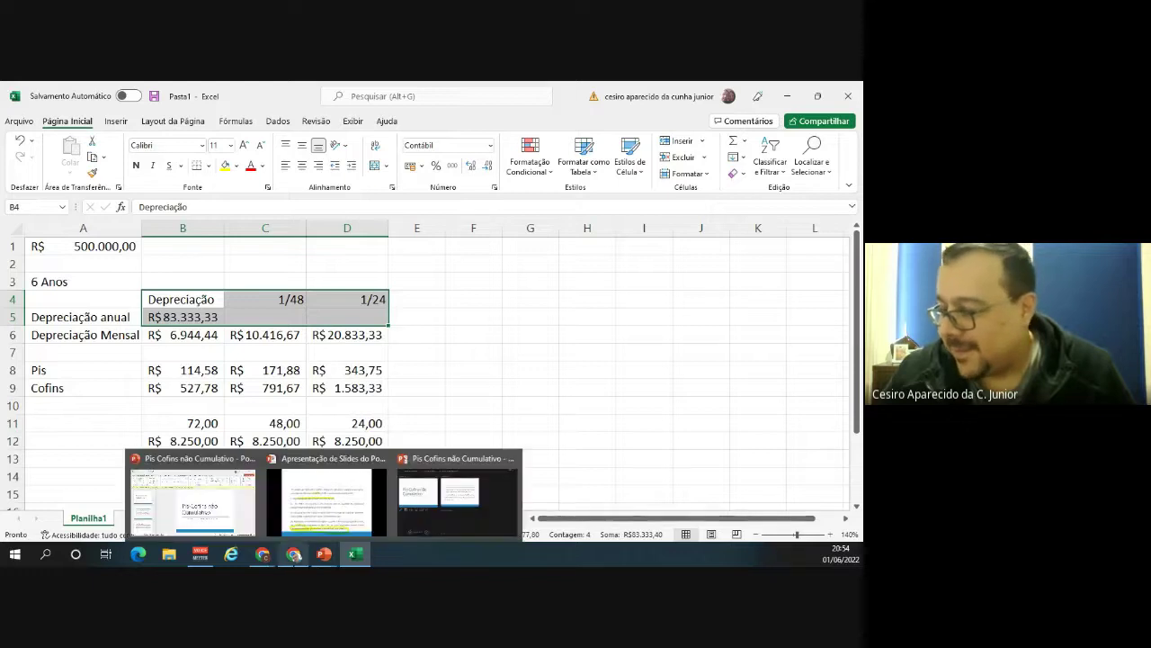
{"action": "left_click", "coordinate": [329, 509]}
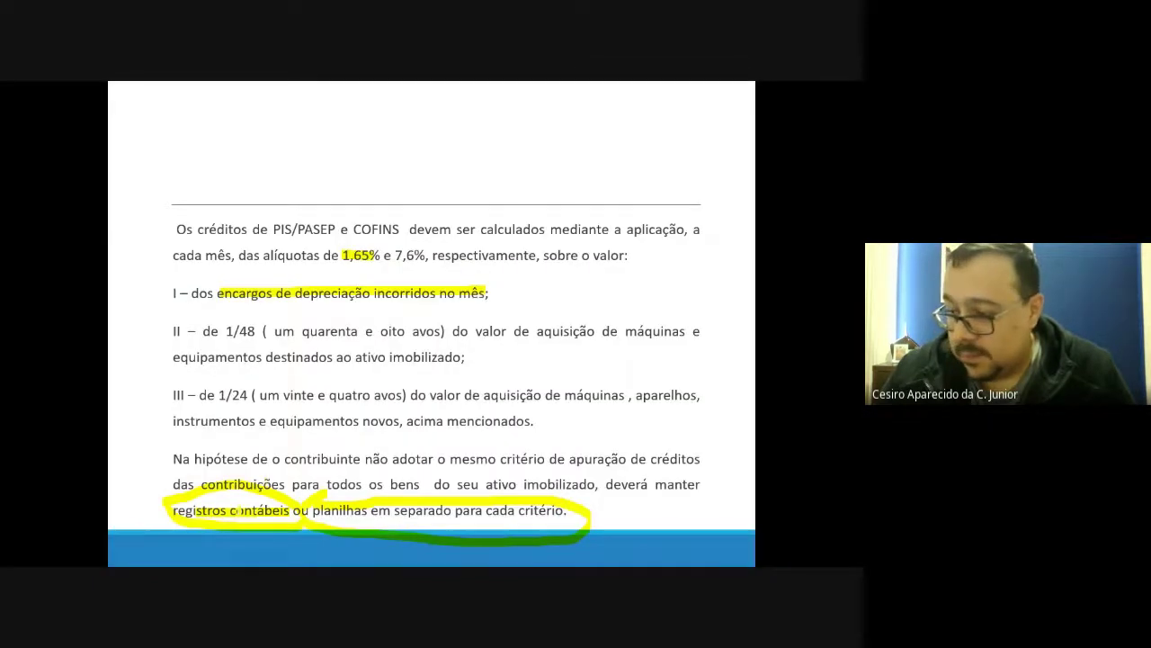
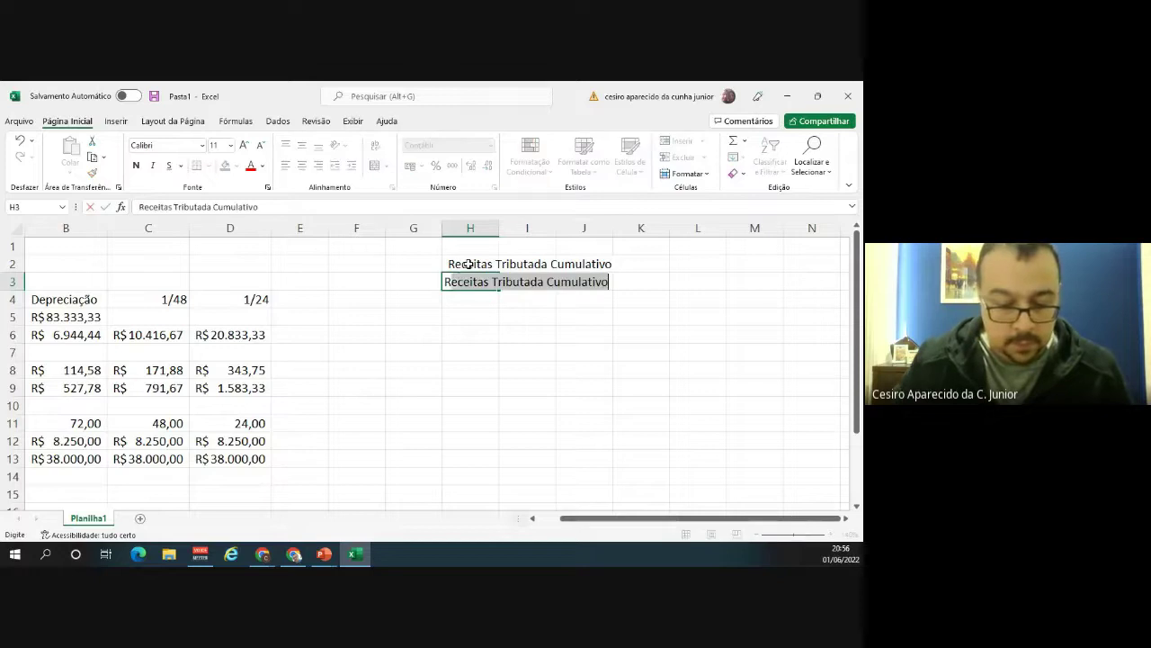
Enter the label "Receitas Tributadas Não Cumulativo" in H3 and widen column H to fit the revenue labels.
{"action": "type", "text": "Tribut"}
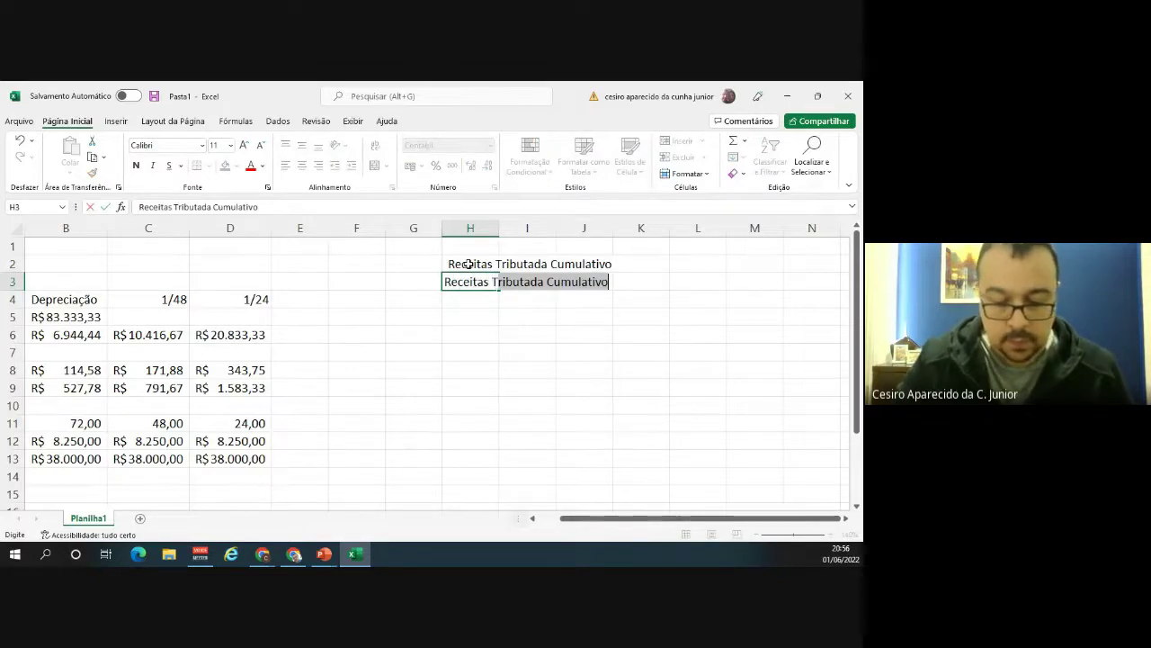
{"action": "type", "text": "adas N"}
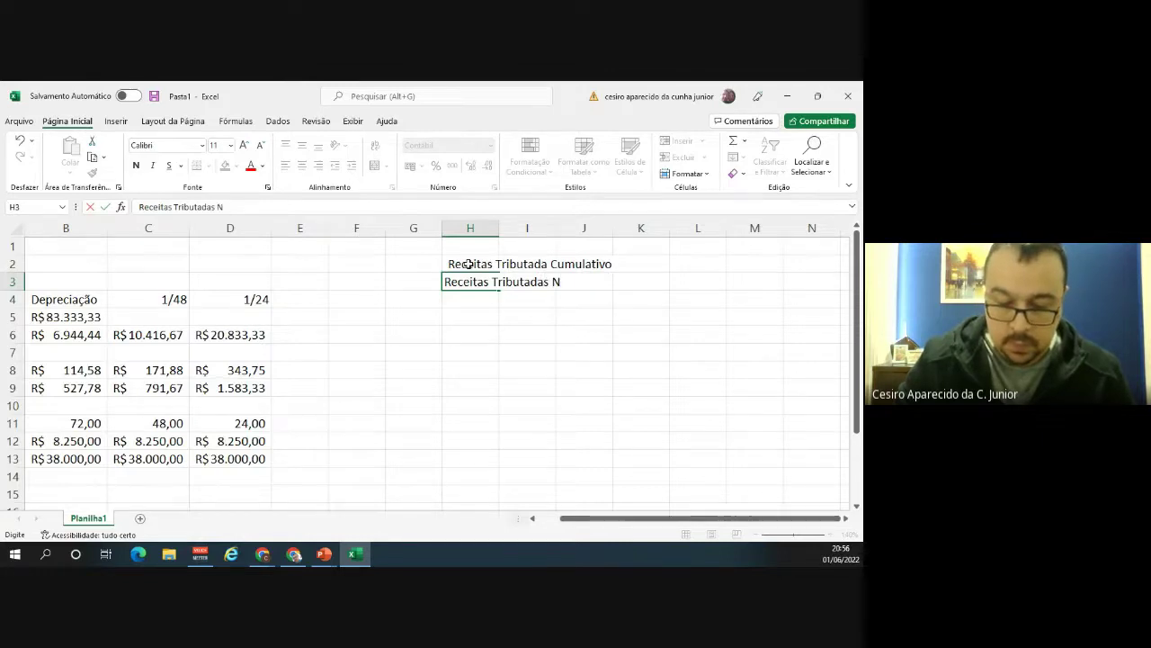
{"action": "type", "text": "ão Cumula"}
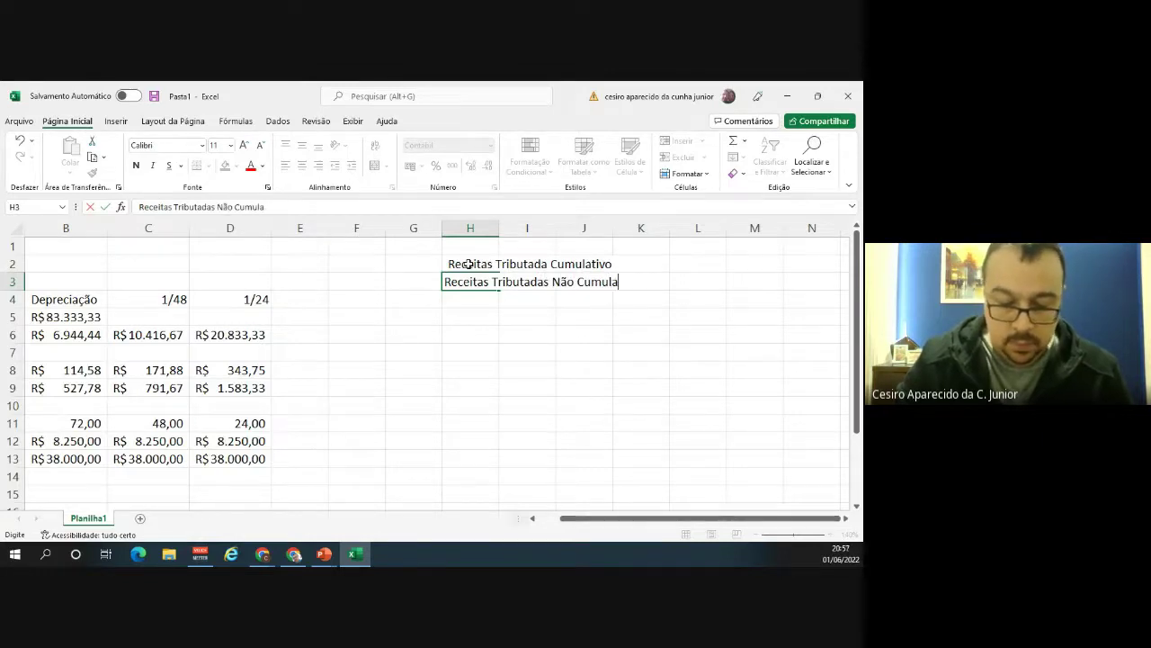
{"action": "type", "text": "tivo"}
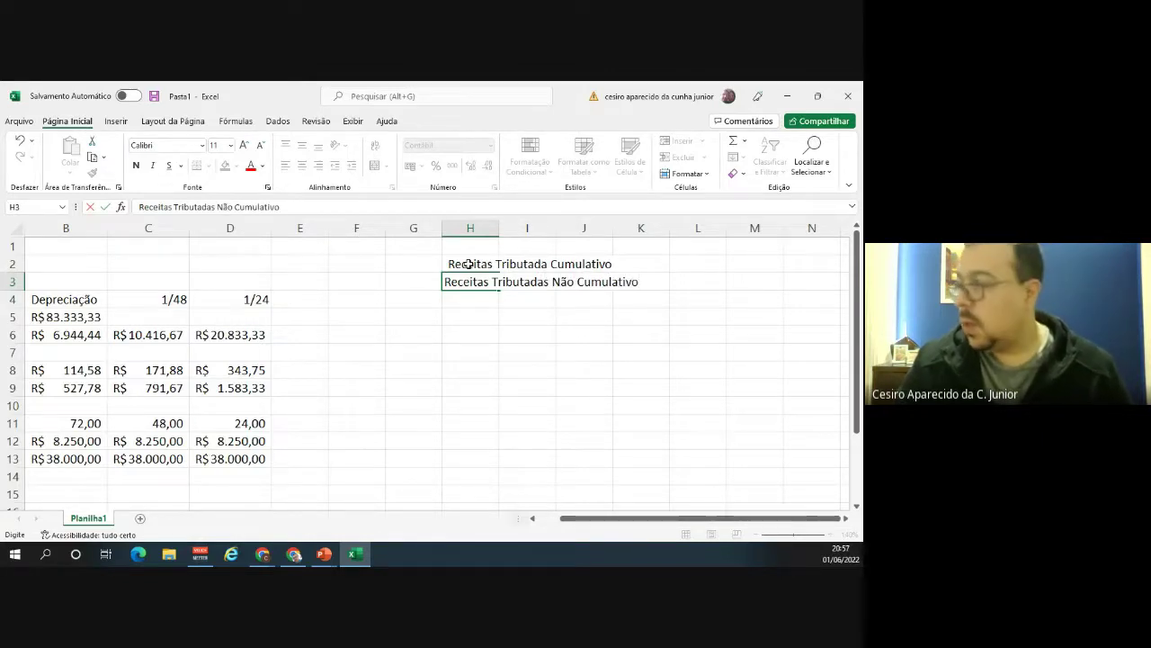
{"action": "key", "text": "Return"}
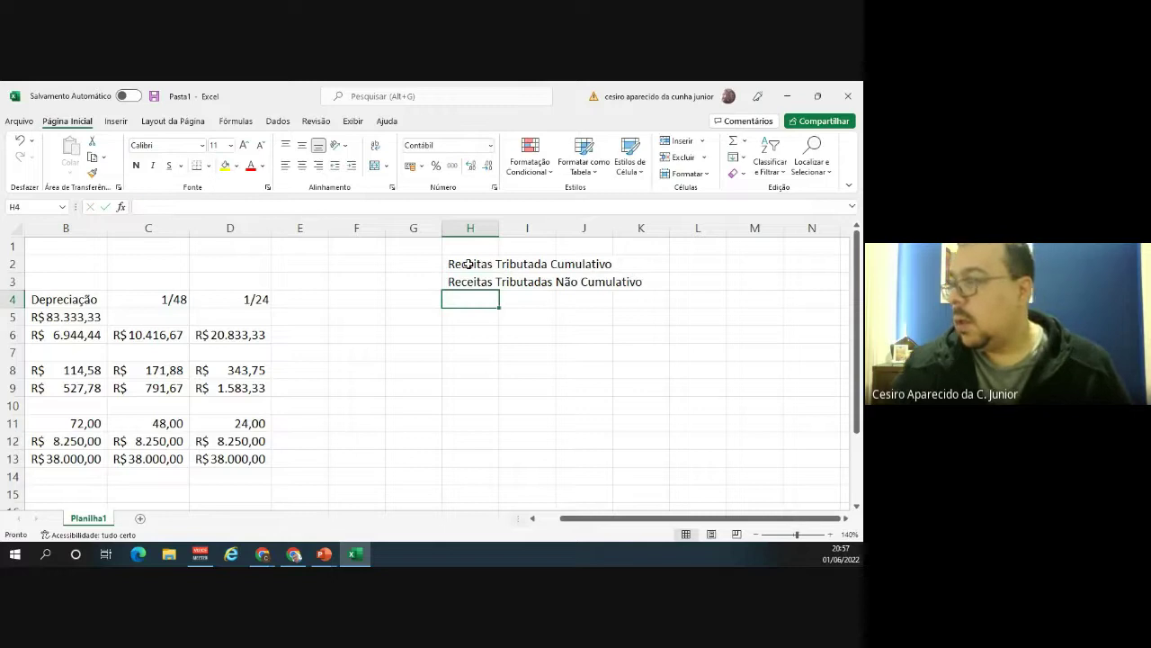
{"action": "left_click", "coordinate": [509, 229]}
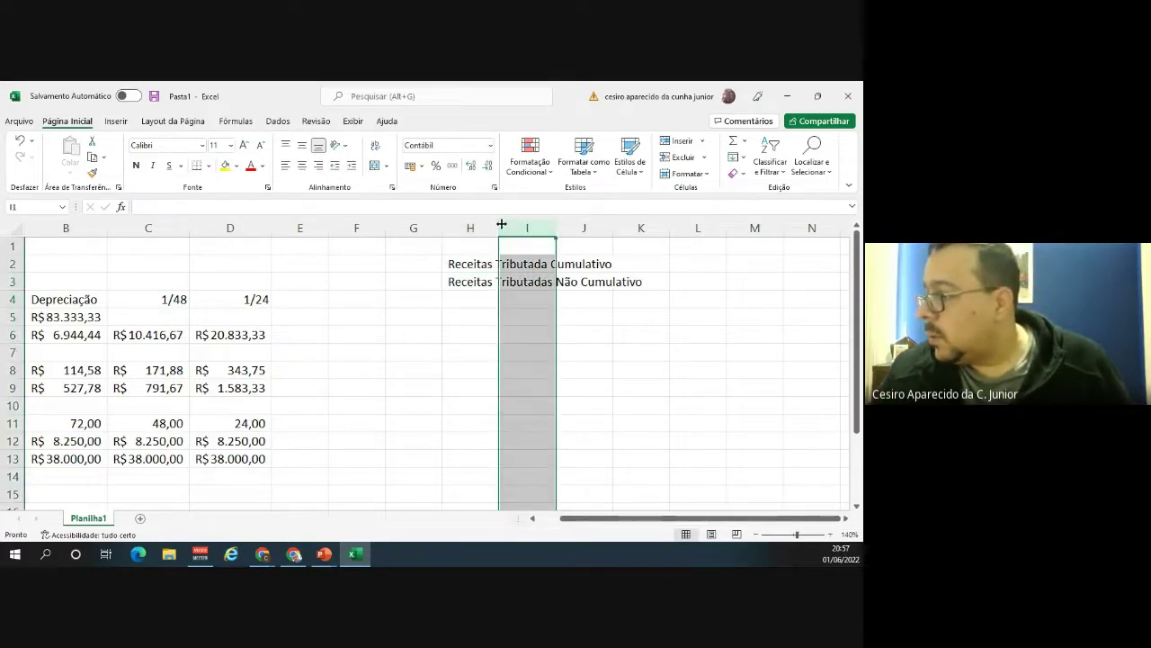
{"action": "left_click_drag", "start_coordinate": [502, 227], "coordinate": [659, 227]}
Enter 50000 as the cumulative revenue in I2 and 150.000 as the non-cumulative revenue in I3.
{"action": "left_click", "coordinate": [676, 260]}
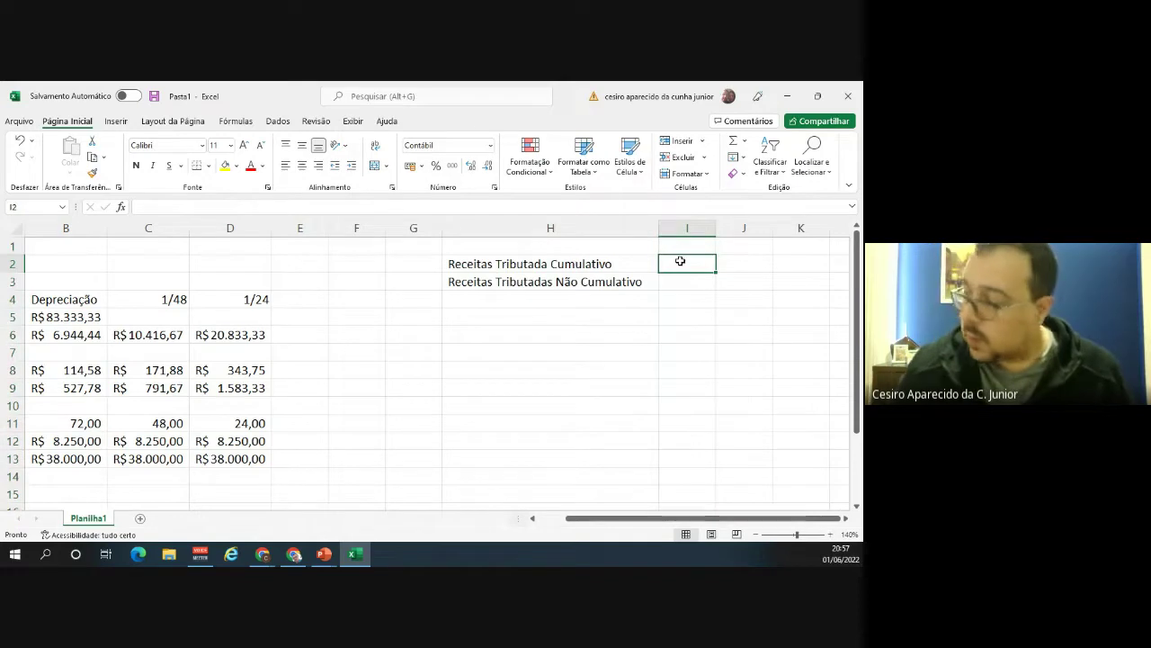
{"action": "type", "text": "50000"}
{"action": "key", "text": "Return"}
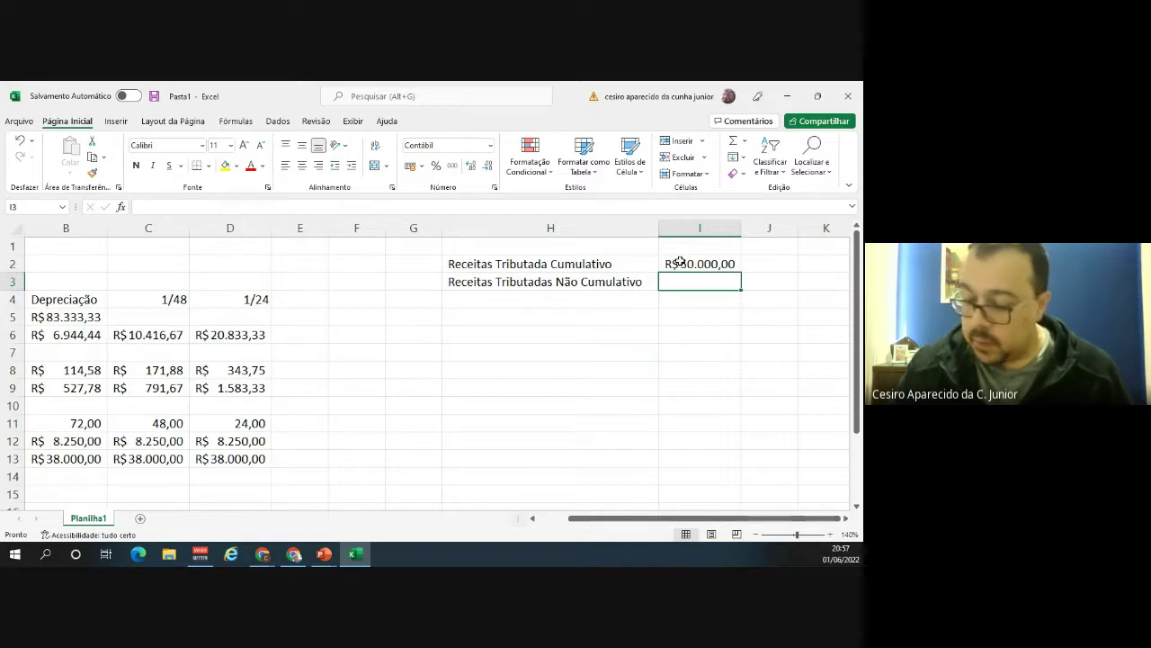
{"action": "type", "text": "150"}
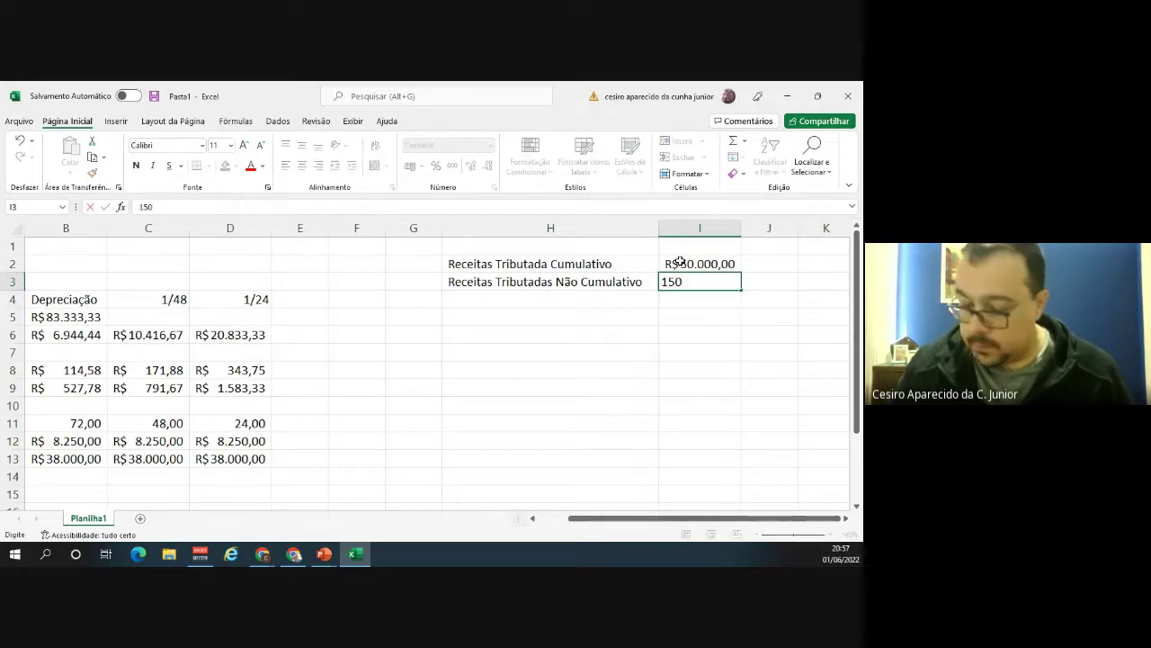
{"action": "type", "text": ".000"}
{"action": "key", "text": "Return"}
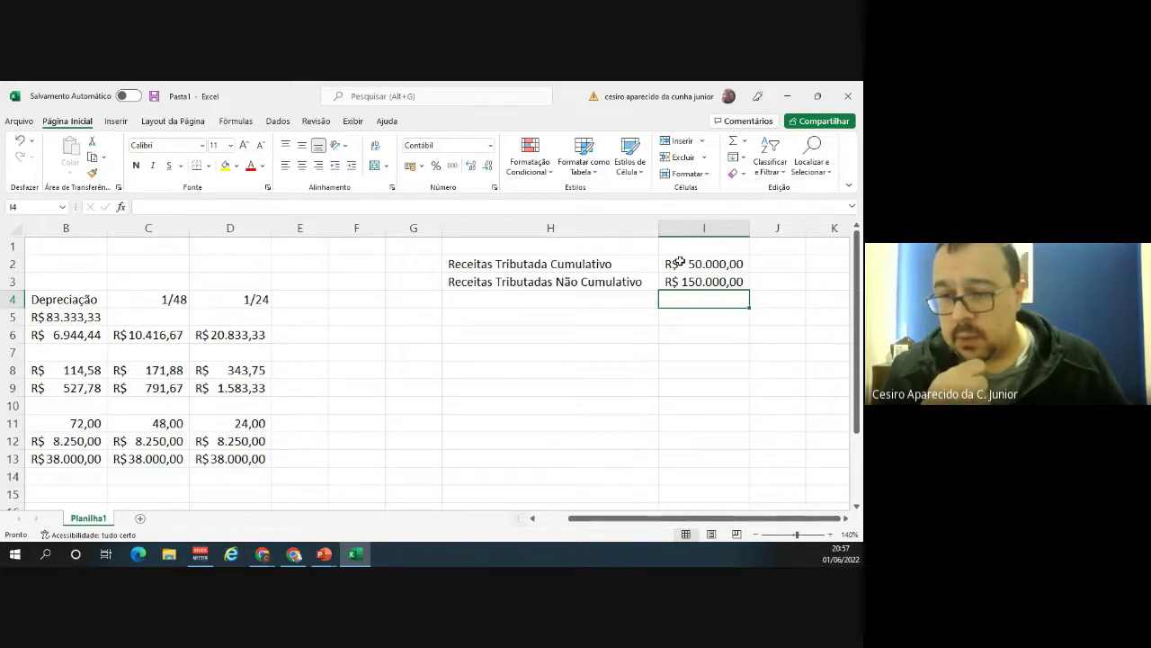
Review the cumulative and non-cumulative revenue amounts in I2 and I3.
{"action": "key", "text": "Up"}
{"action": "key", "text": "Up"}
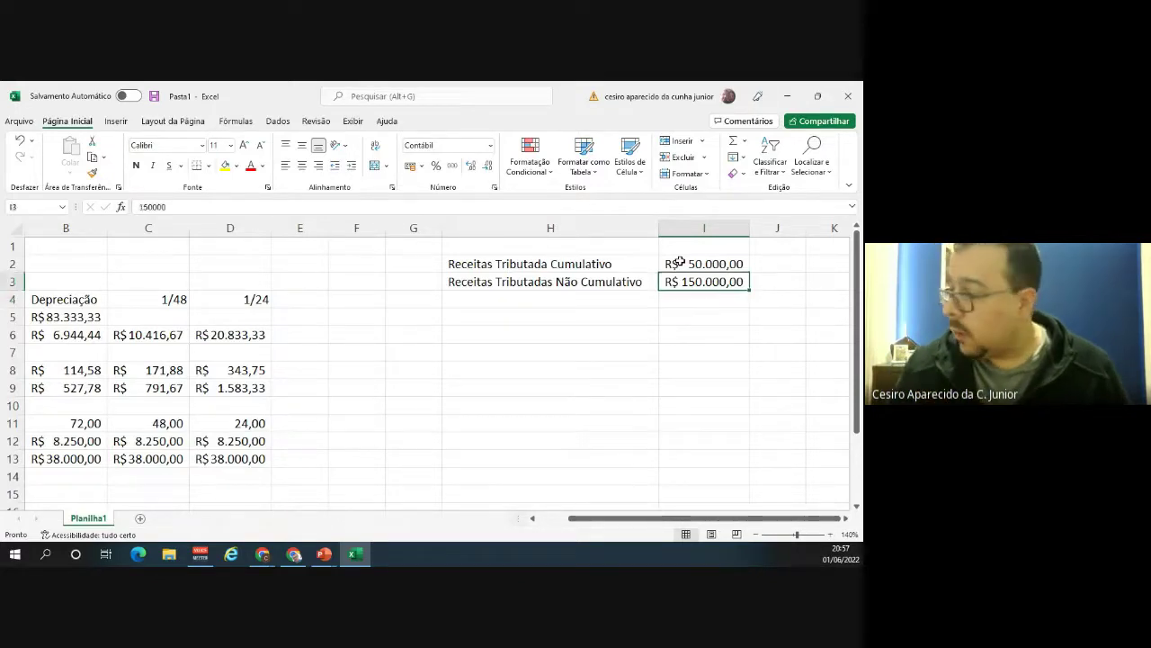
{"action": "key", "text": "Right"}
{"action": "left_click", "coordinate": [681, 262]}
{"action": "key", "text": "shift+Right"}
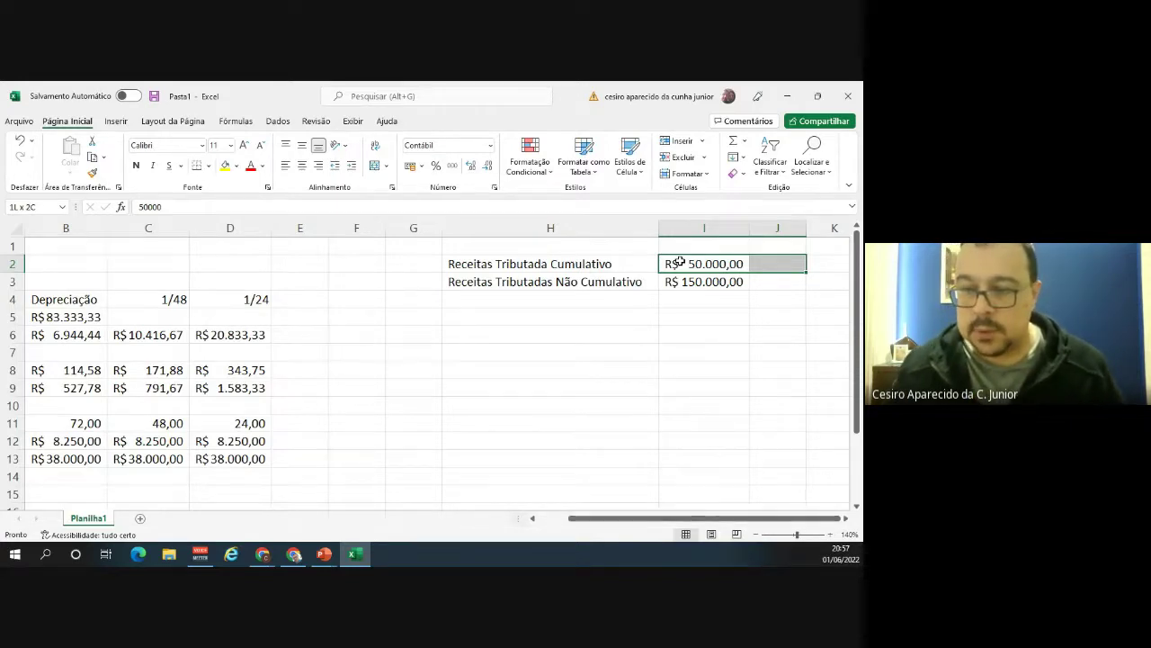
{"action": "key", "text": "Down"}
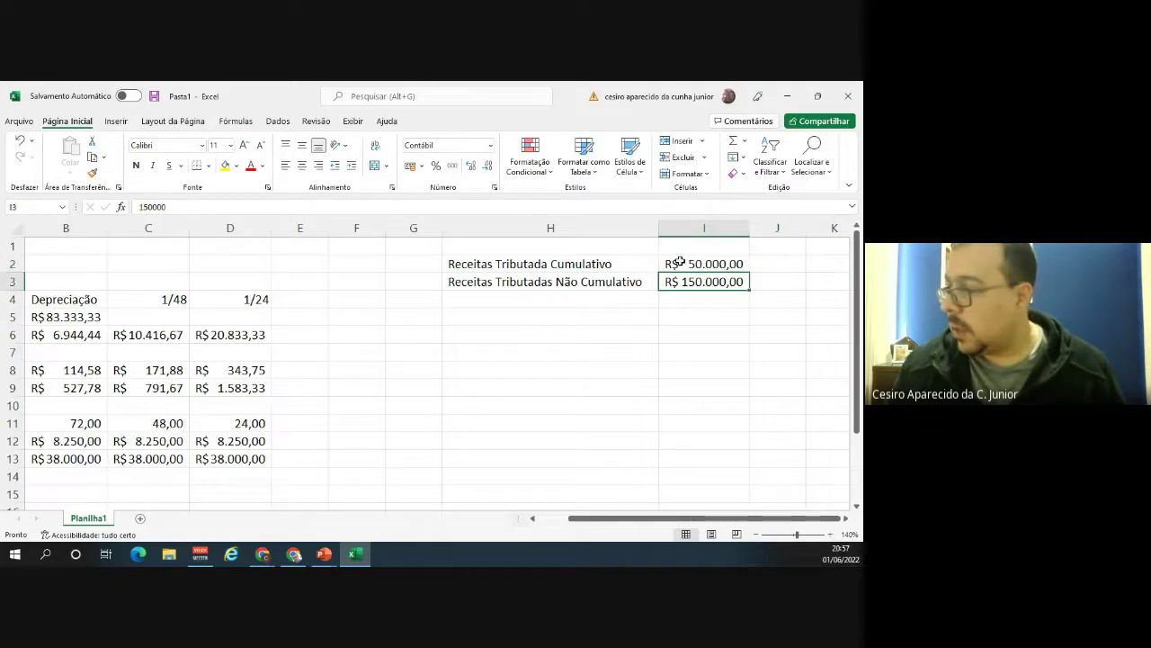
{"action": "key", "text": "shift+Right"}
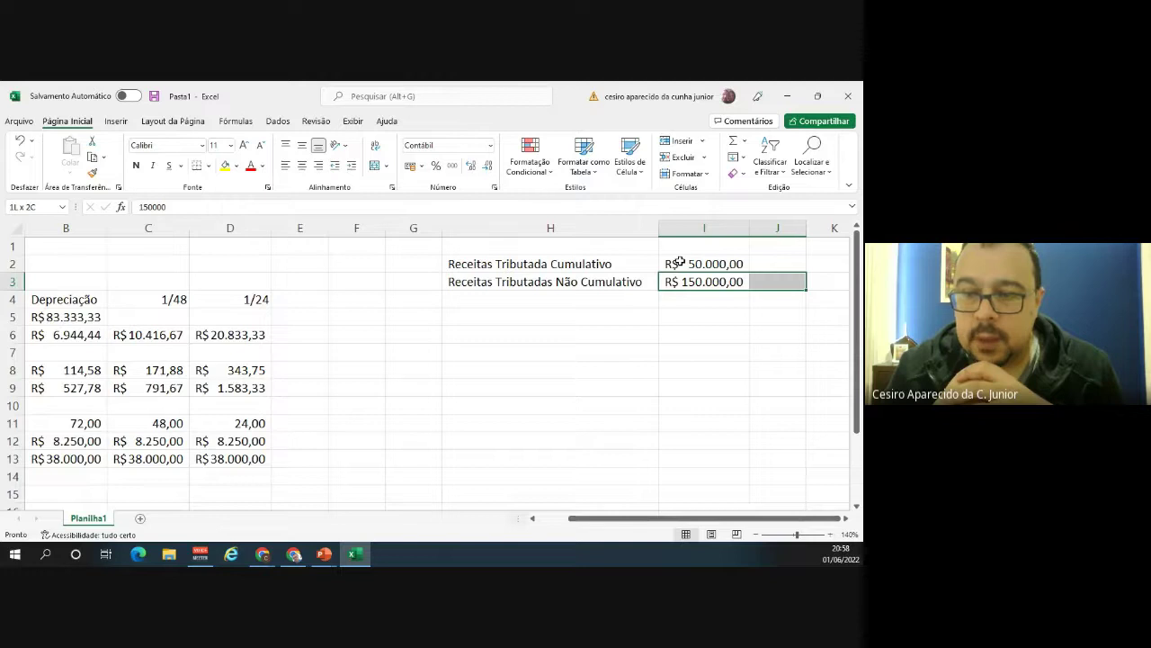
Enter the label "% de credito" in H5 and select cell I4 below the revenue amounts.
{"action": "key", "text": "Down"}
{"action": "key", "text": "Down"}
{"action": "key", "text": "Left"}
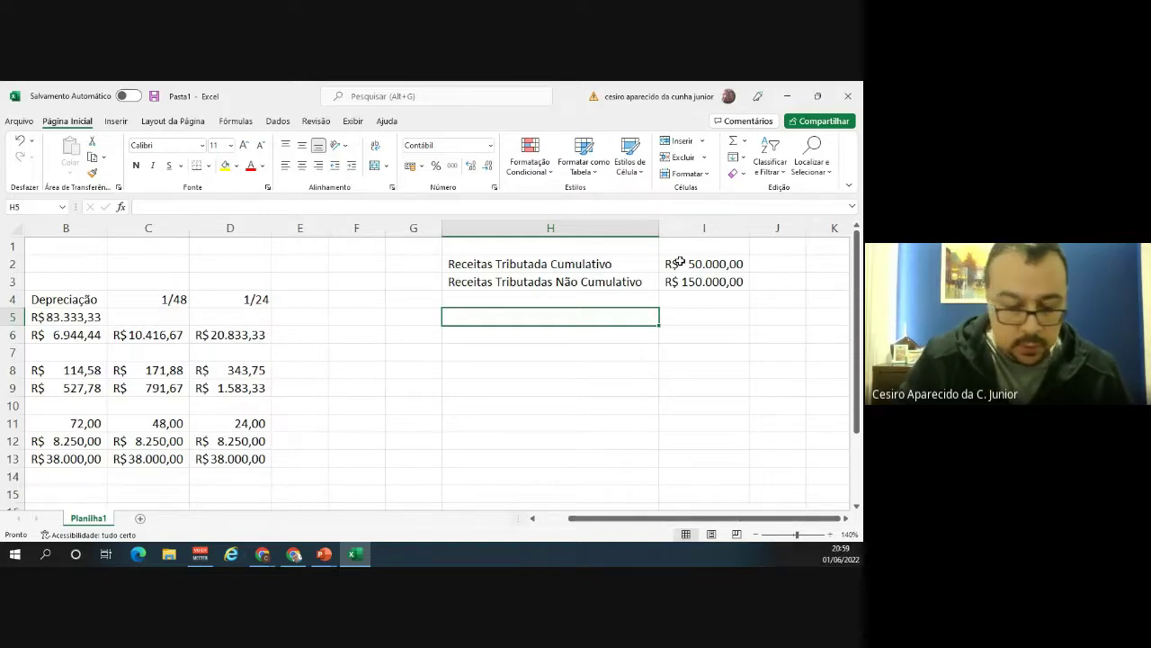
{"action": "type", "text": "% de cre"}
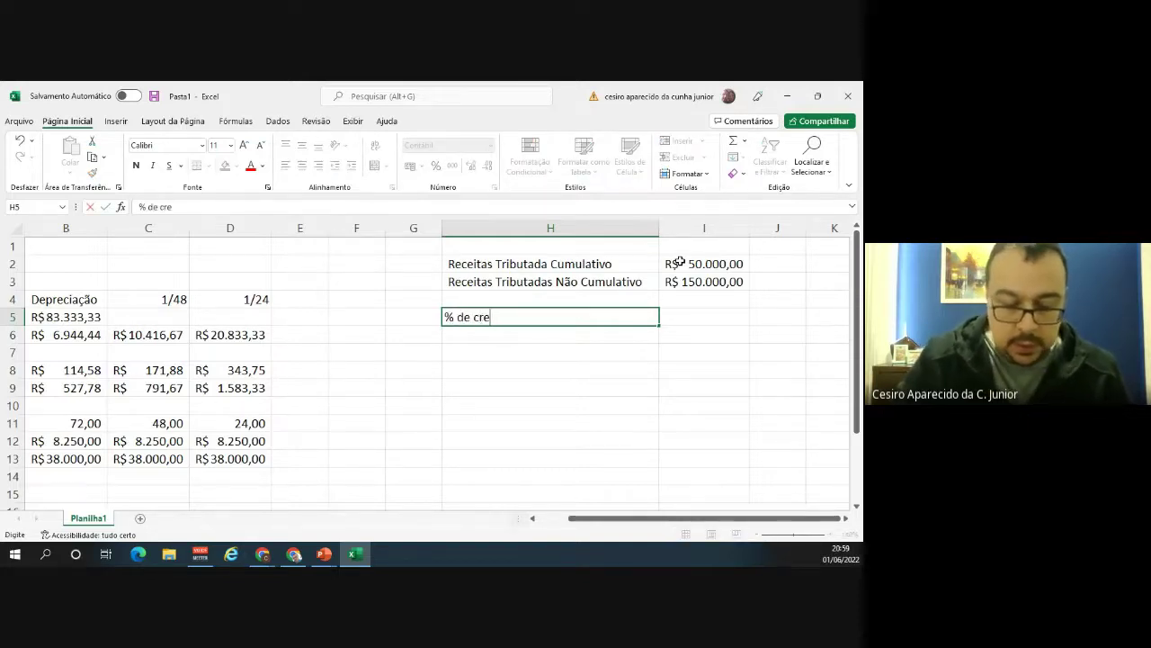
{"action": "type", "text": "dito"}
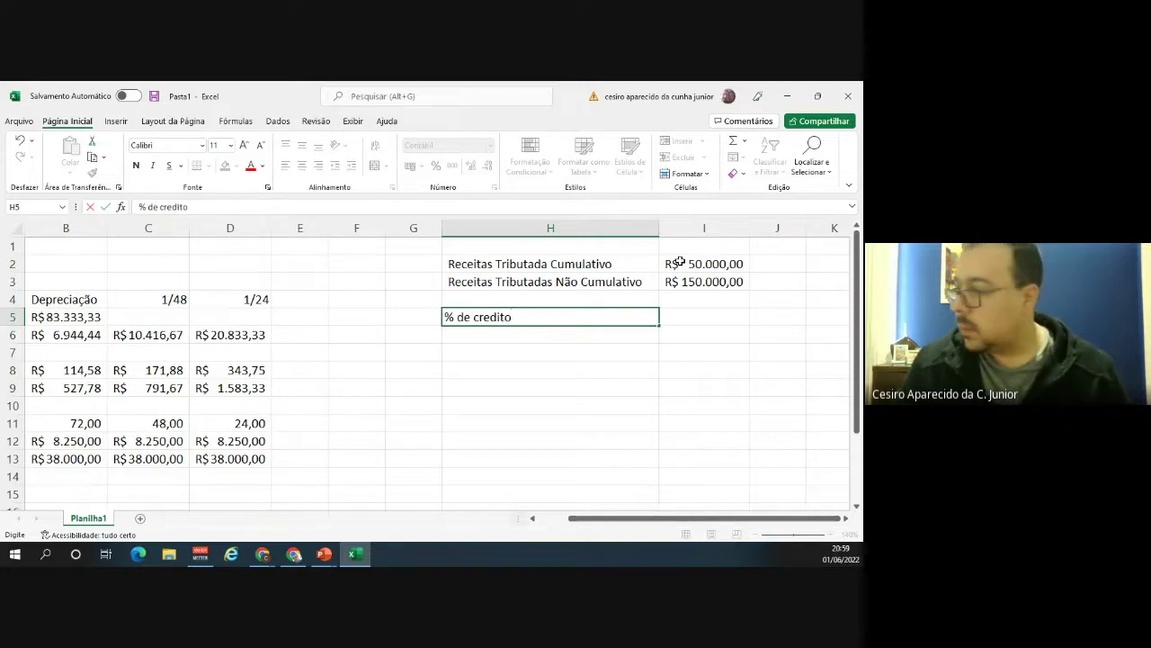
{"action": "key", "text": "Return"}
{"action": "key", "text": "Up"}
{"action": "key", "text": "Right"}
{"action": "key", "text": "Up"}
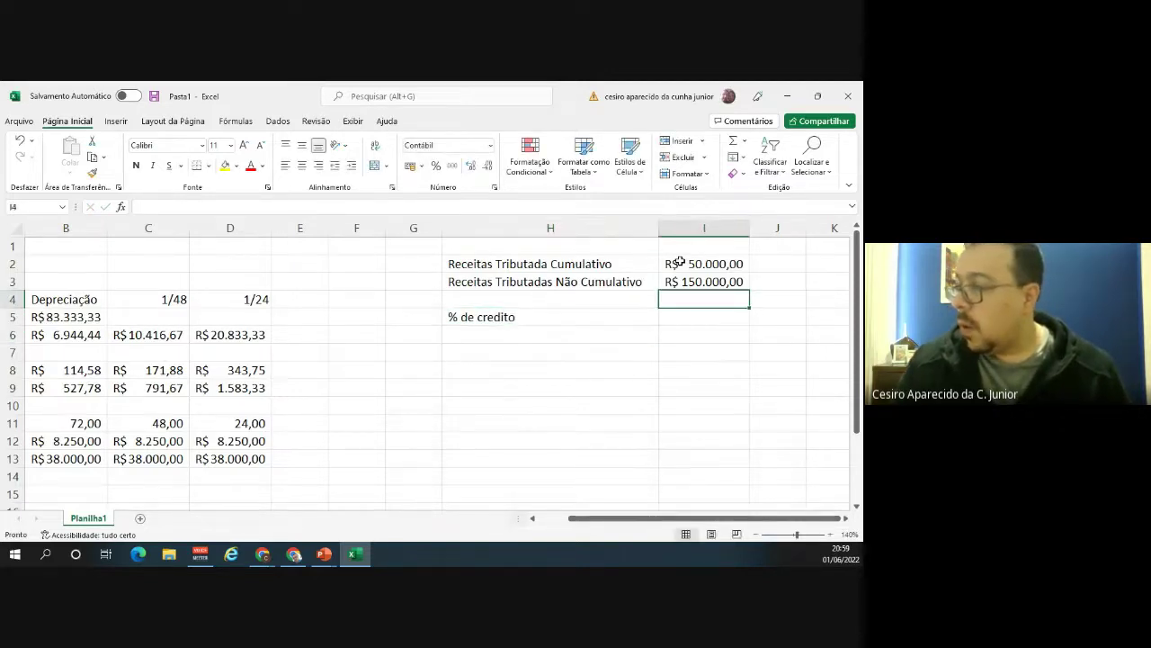
Try dividing the cumulative revenue by the non-cumulative revenue in I4 with =I2/I3.
{"action": "type", "text": "="}
{"action": "key", "text": "Up"}
{"action": "key", "text": "Up"}
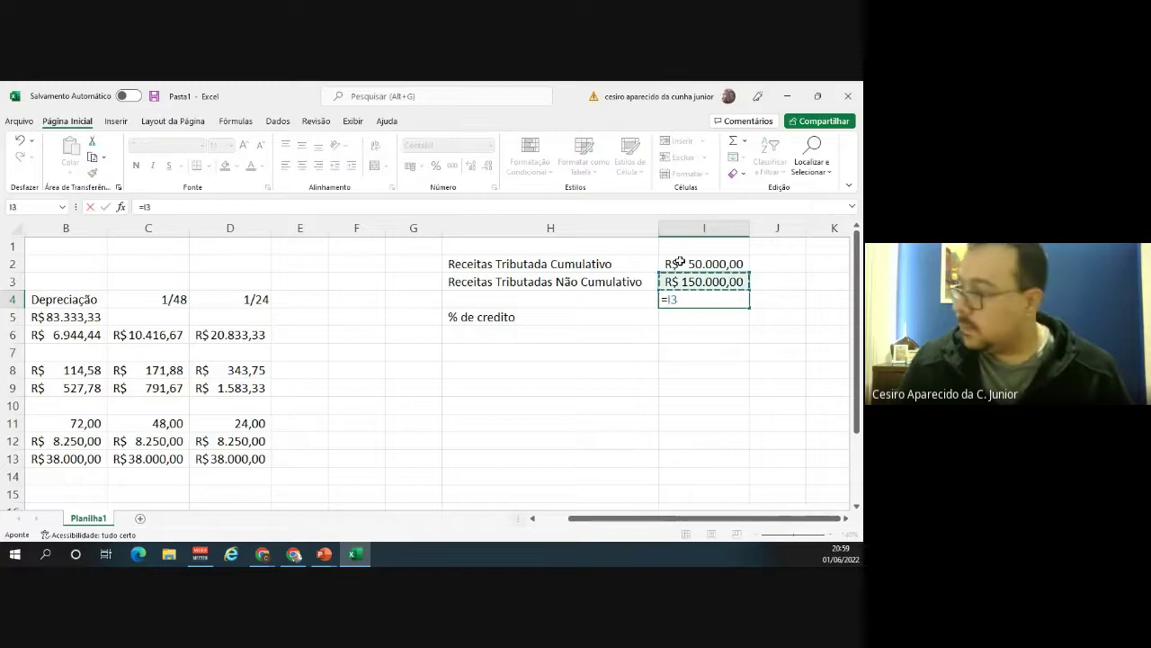
{"action": "type", "text": "/"}
{"action": "key", "text": "Up"}
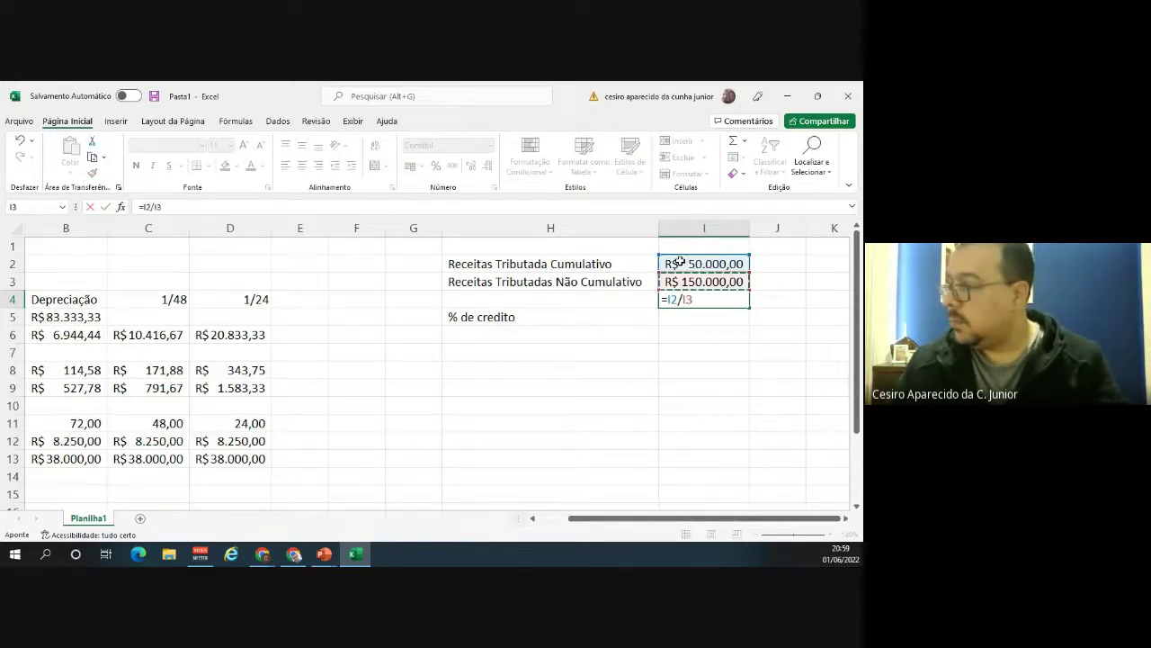
{"action": "key", "text": "Return"}
Total the cumulative and non-cumulative revenues in I4 with the formula =I2+I3.
{"action": "key", "text": "Up"}
{"action": "type", "text": "="}
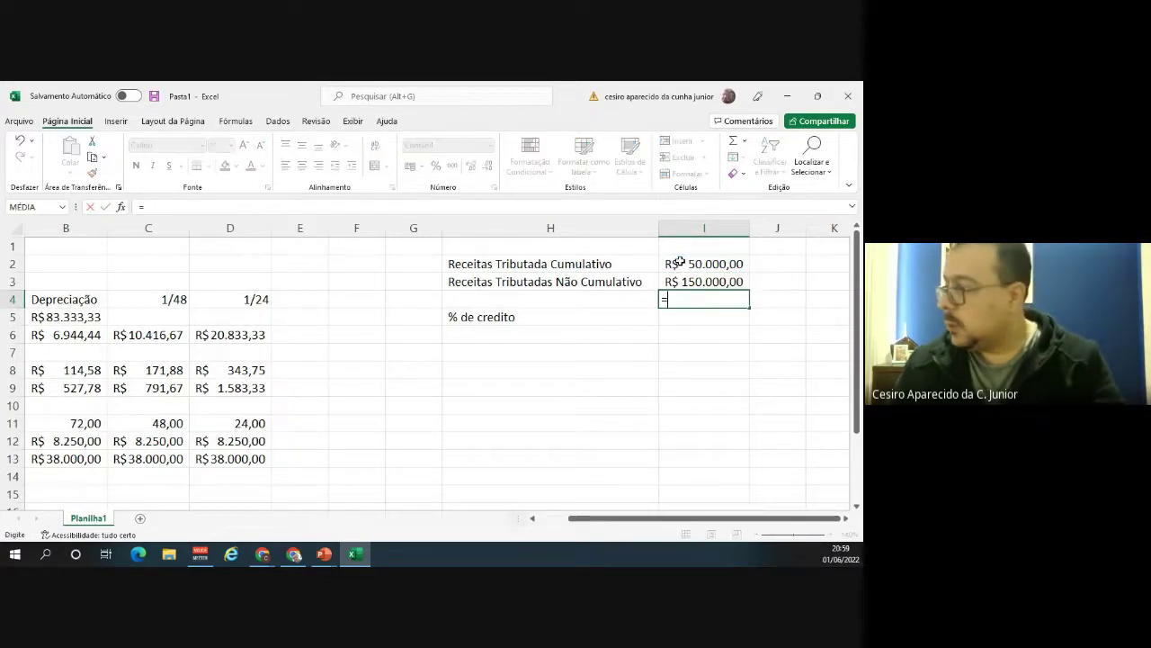
{"action": "key", "text": "Up"}
{"action": "key", "text": "Up"}
{"action": "type", "text": "+"}
{"action": "key", "text": "Up"}
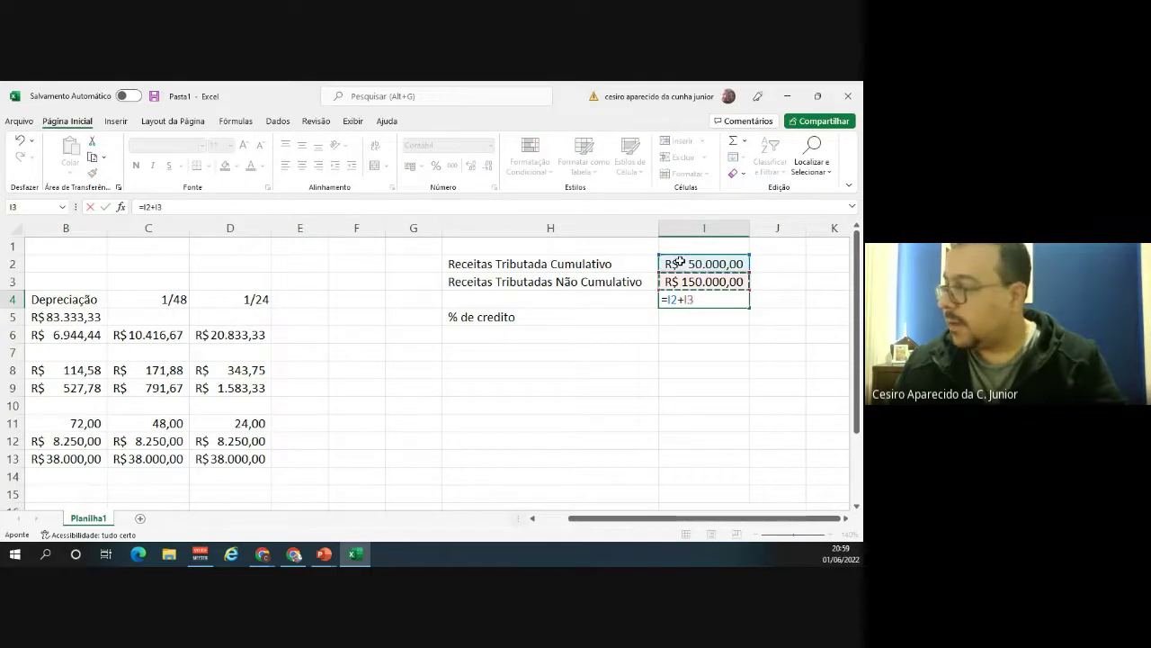
{"action": "key", "text": "Return"}
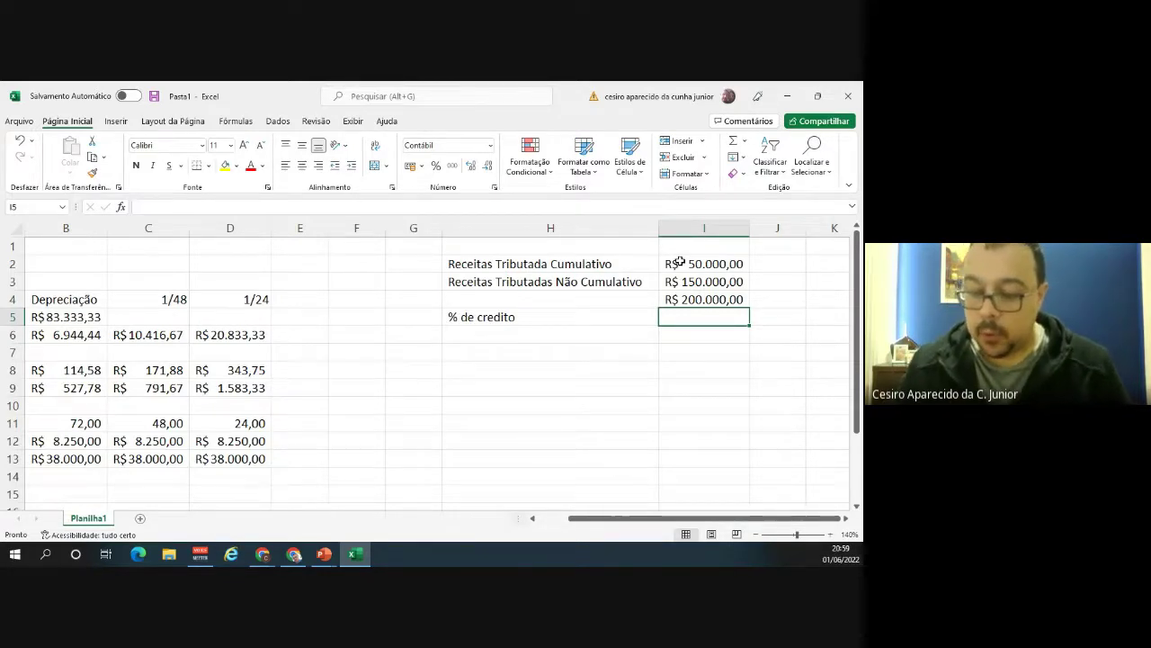
Calculate the credit percentage in I5 by dividing the non-cumulative revenue by the total, using =I3/I4.
{"action": "type", "text": "="}
{"action": "key", "text": "Up"}
{"action": "key", "text": "Up"}
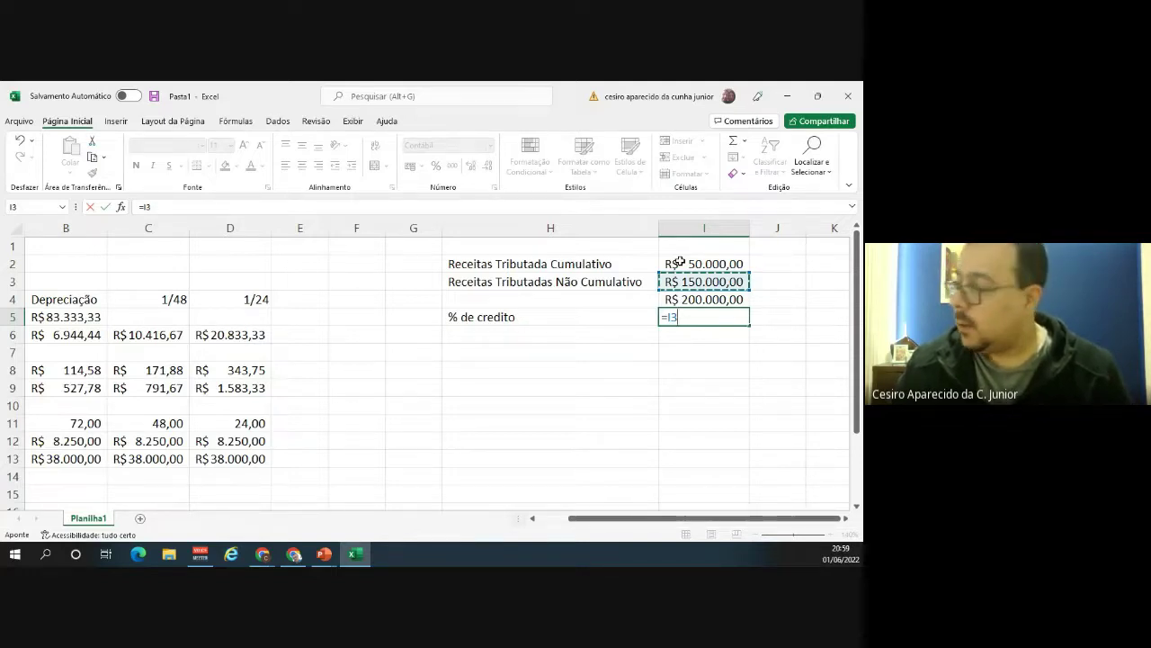
{"action": "type", "text": "/"}
{"action": "key", "text": "Up"}
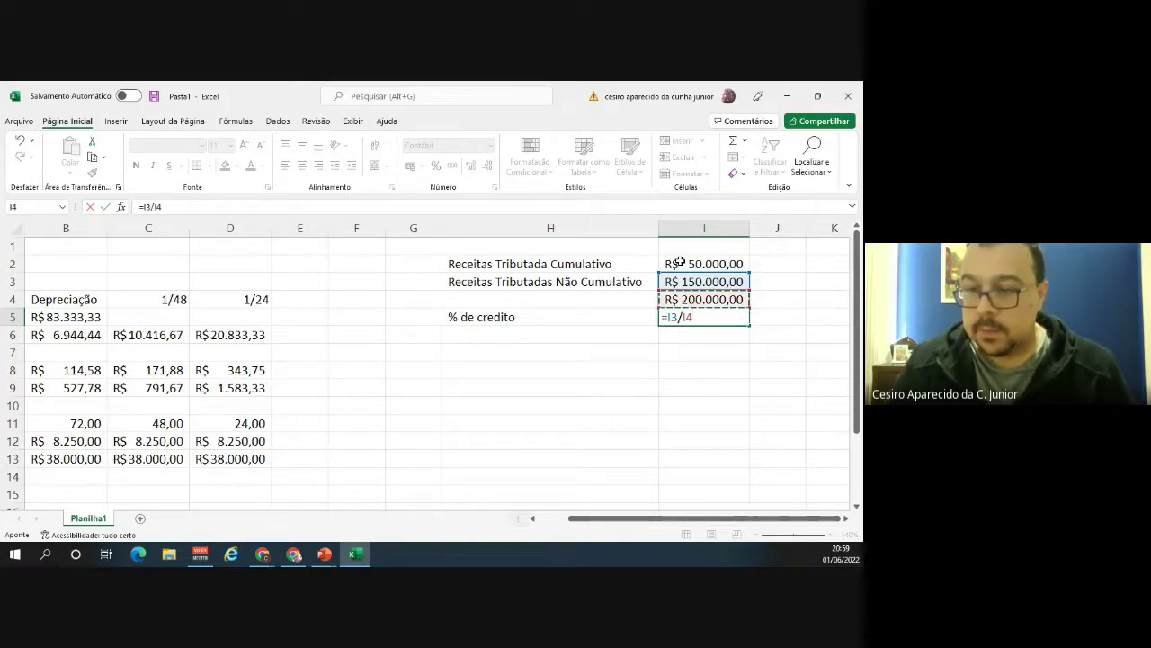
{"action": "key", "text": "Return"}
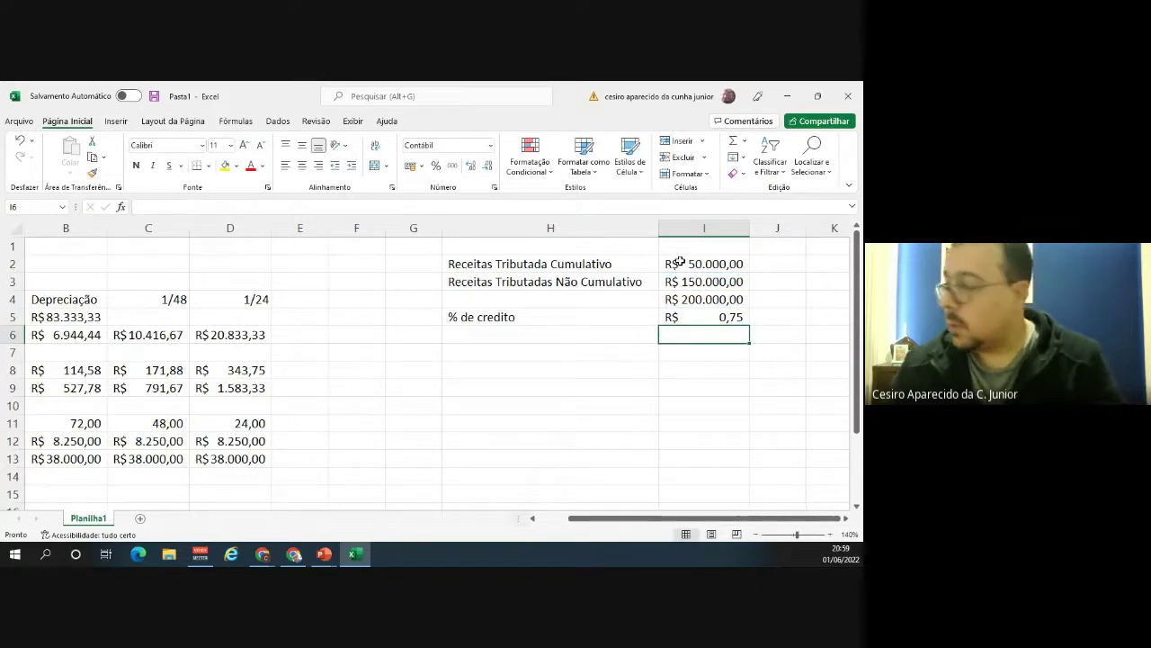
Format the "% de credito" result in I5 as a percentage and check the revenue amounts in I3 and I2.
{"action": "key", "text": "Up"}
{"action": "left_click", "coordinate": [452, 166]}
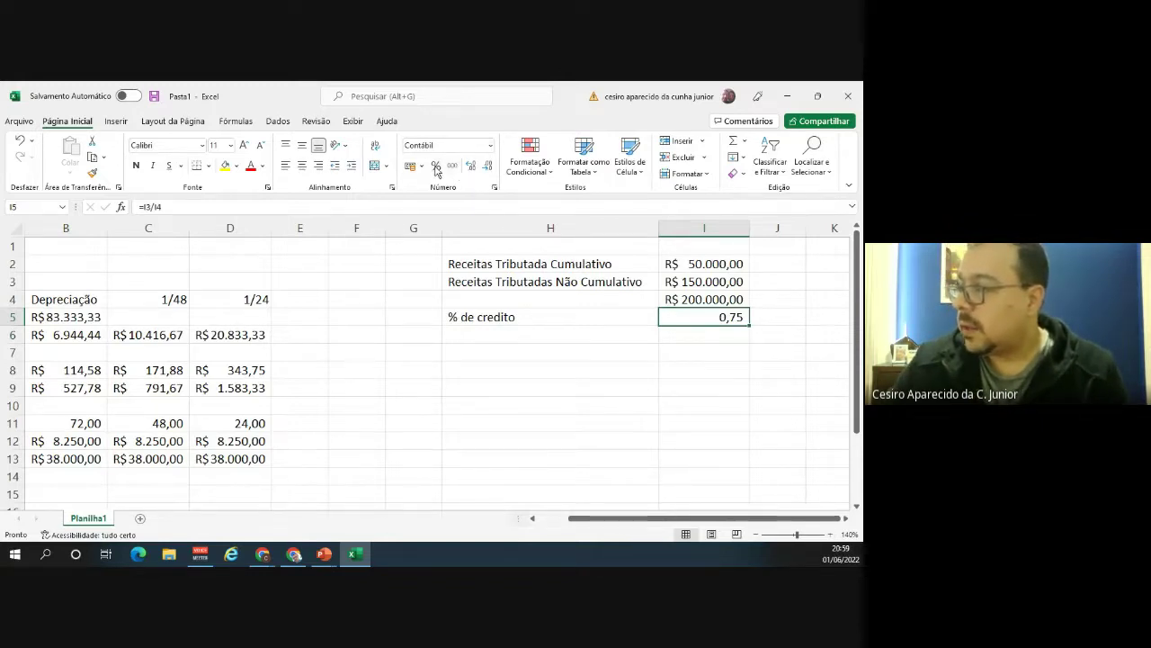
{"action": "left_click", "coordinate": [436, 166]}
{"action": "left_click", "coordinate": [717, 283]}
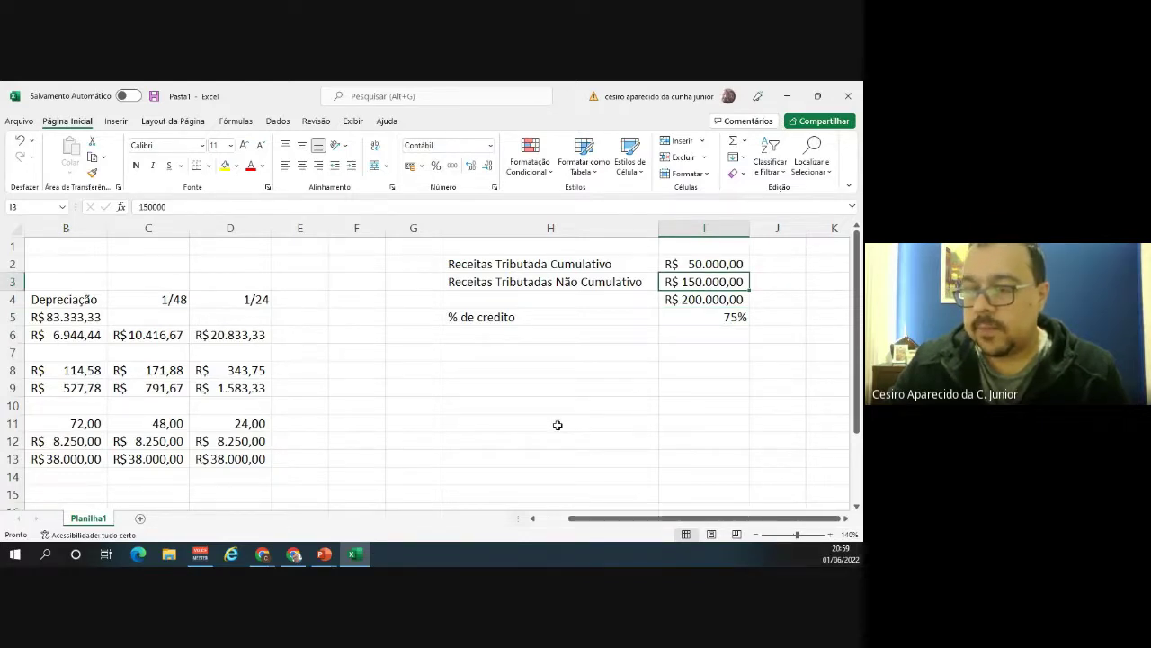
{"action": "left_click", "coordinate": [732, 263]}
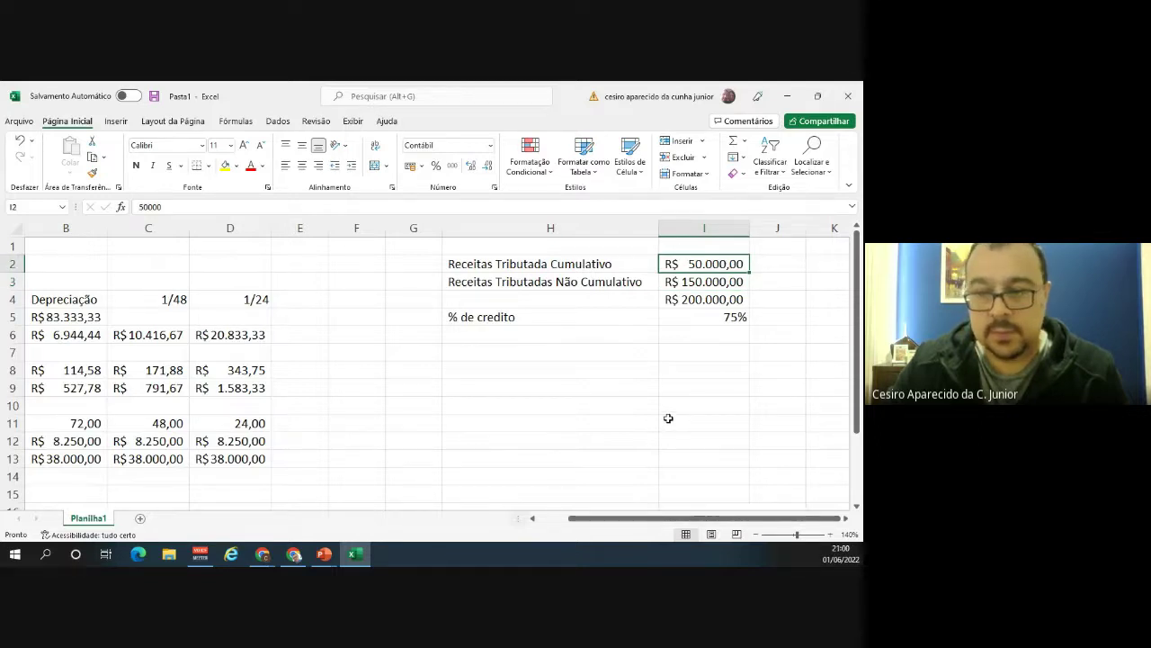
Enter the label "Credito nas entradas" in H7 and the amount 100000 in I7.
{"action": "left_click", "coordinate": [579, 351]}
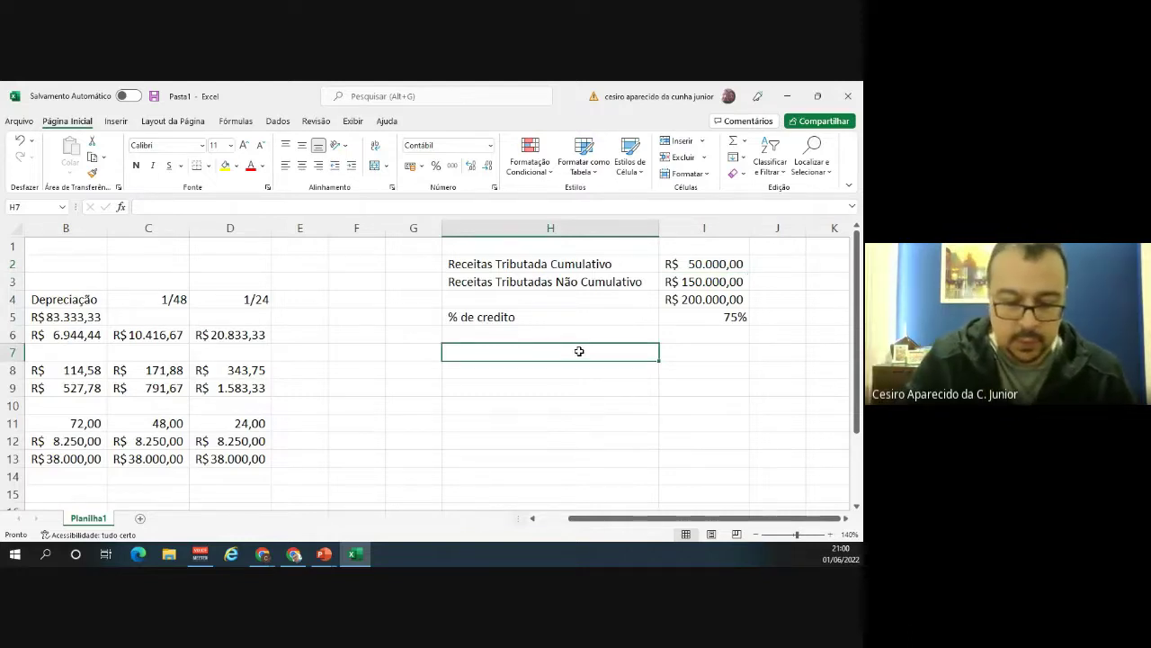
{"action": "type", "text": "Credito "}
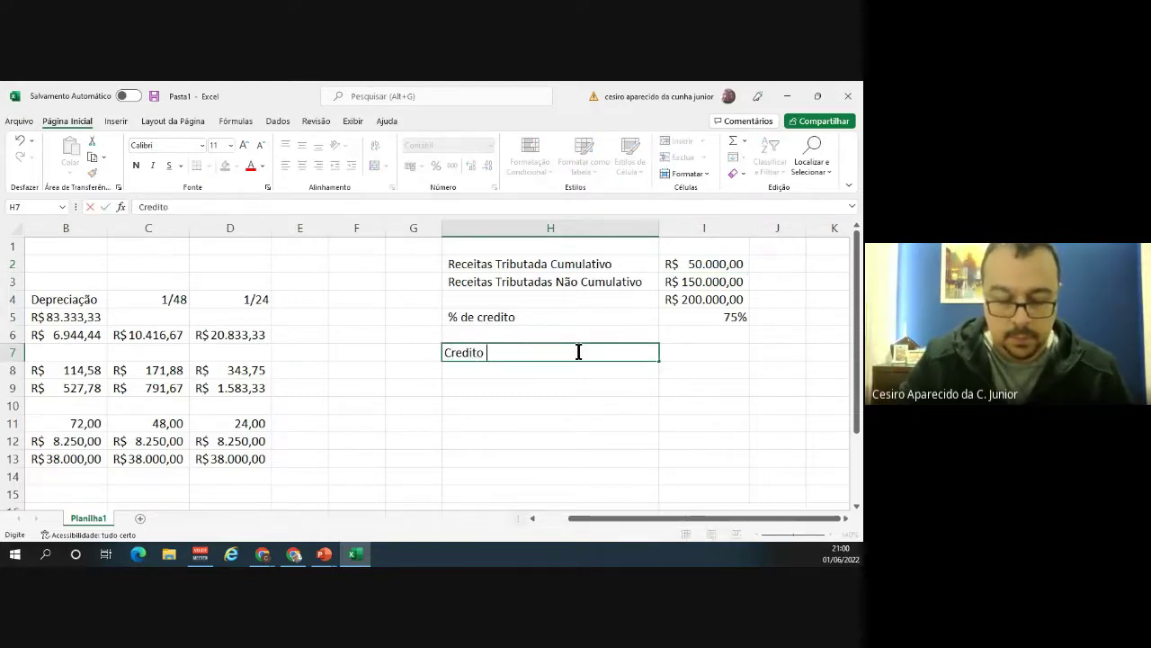
{"action": "type", "text": "nas entradas"}
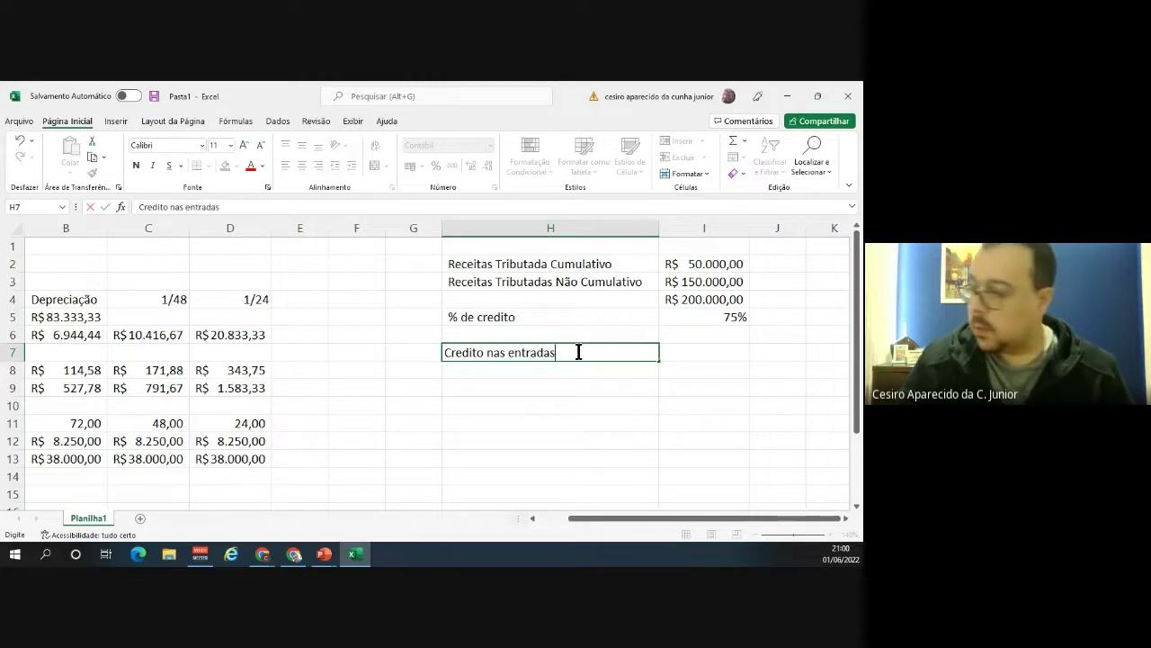
{"action": "key", "text": "Tab"}
{"action": "type", "text": "100.00"}
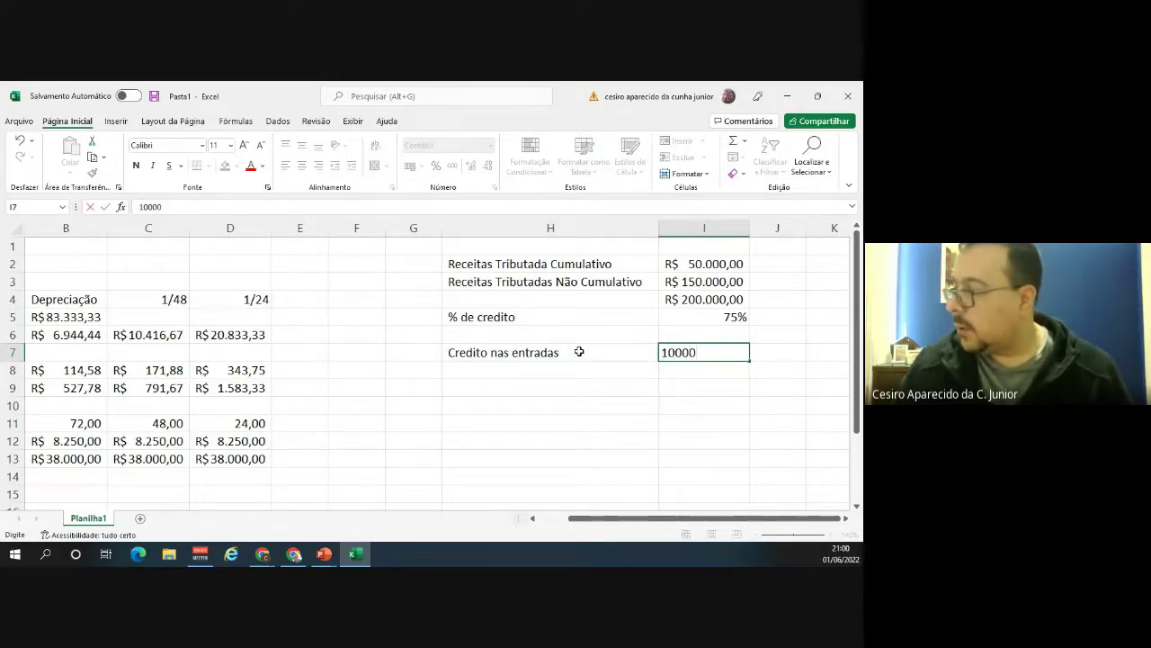
{"action": "type", "text": "0"}
{"action": "key", "text": "Return"}
Calculate the allowable credit in I9 by multiplying the credit percentage by the input credits, using =I5*I7.
{"action": "left_click", "coordinate": [579, 352]}
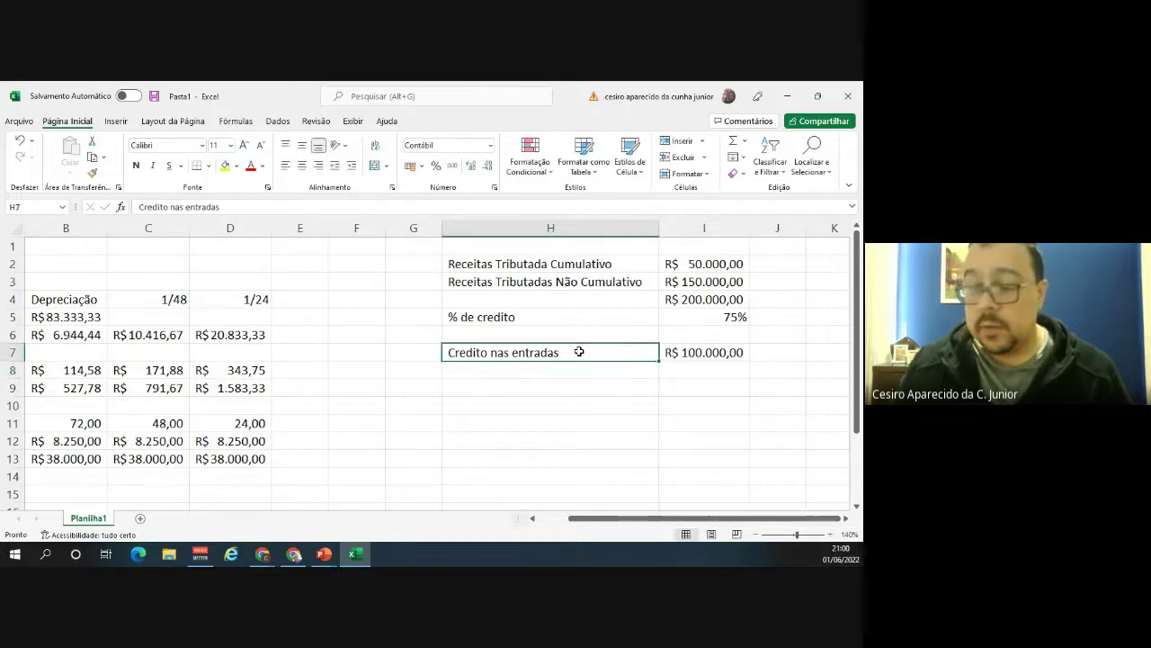
{"action": "key", "text": "Down"}
{"action": "key", "text": "Down"}
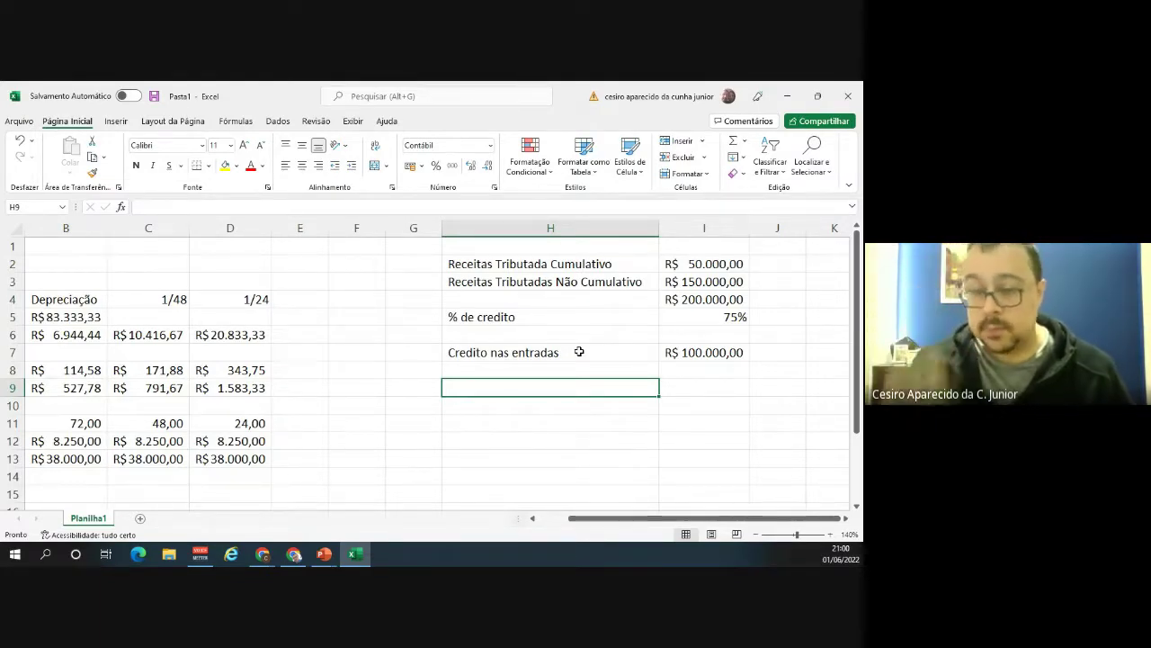
{"action": "key", "text": "Right"}
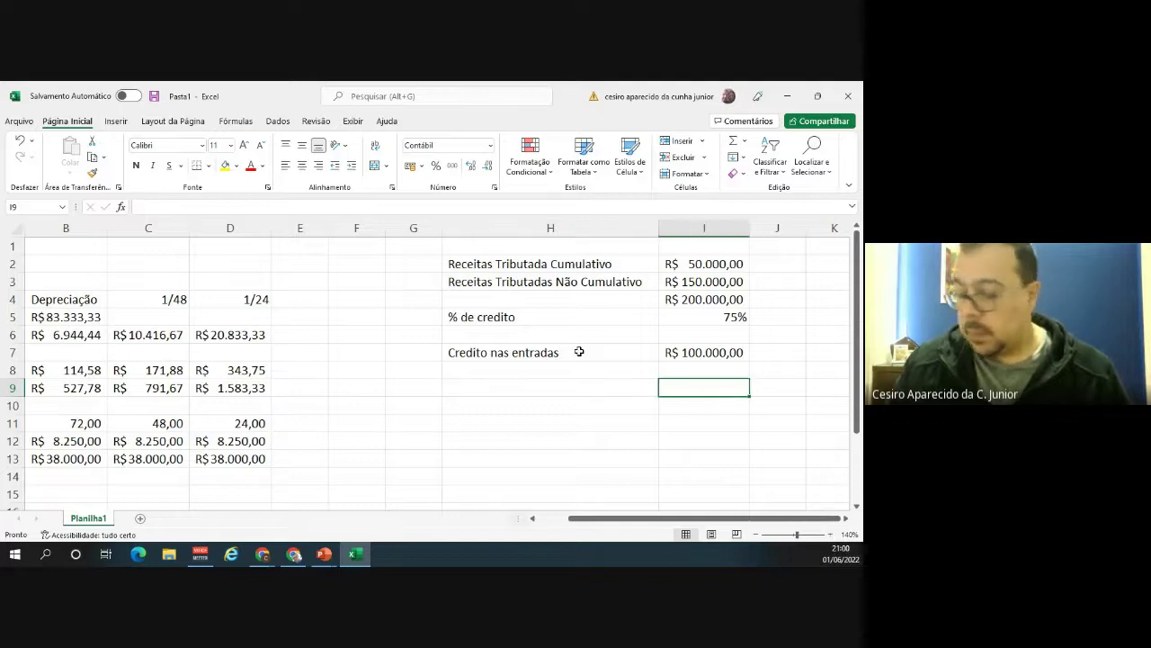
{"action": "type", "text": "="}
{"action": "key", "text": "Up"}
{"action": "key", "text": "Up"}
{"action": "key", "text": "Up"}
{"action": "key", "text": "Up"}
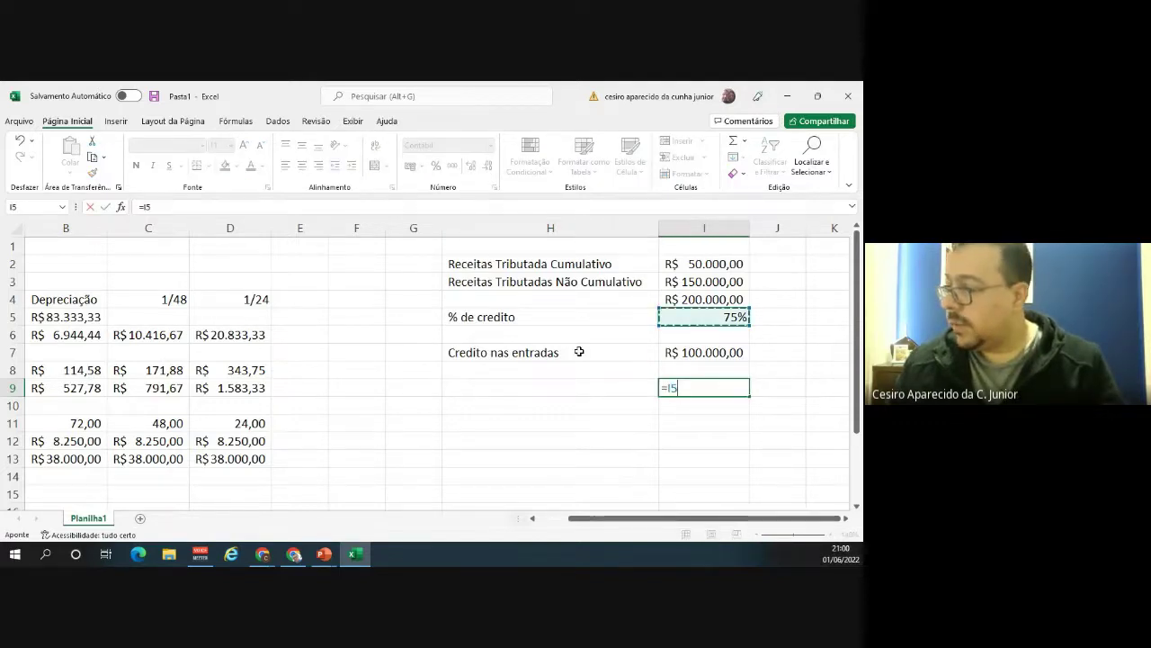
{"action": "type", "text": "*"}
{"action": "key", "text": "Up"}
{"action": "key", "text": "Up"}
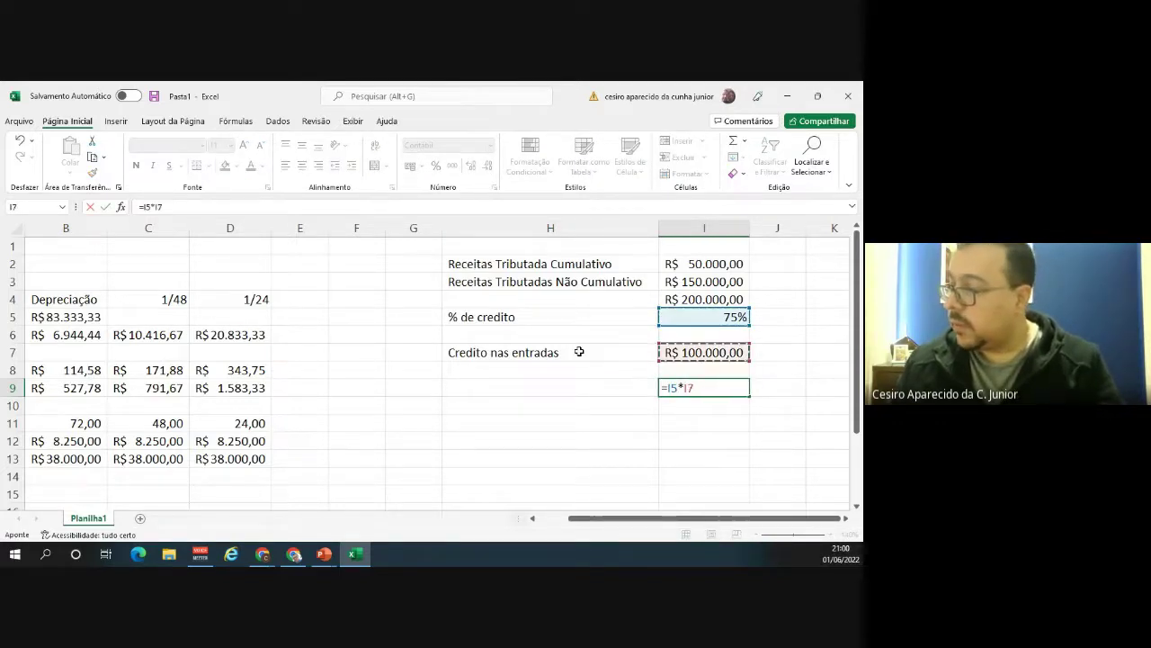
{"action": "key", "text": "Return"}
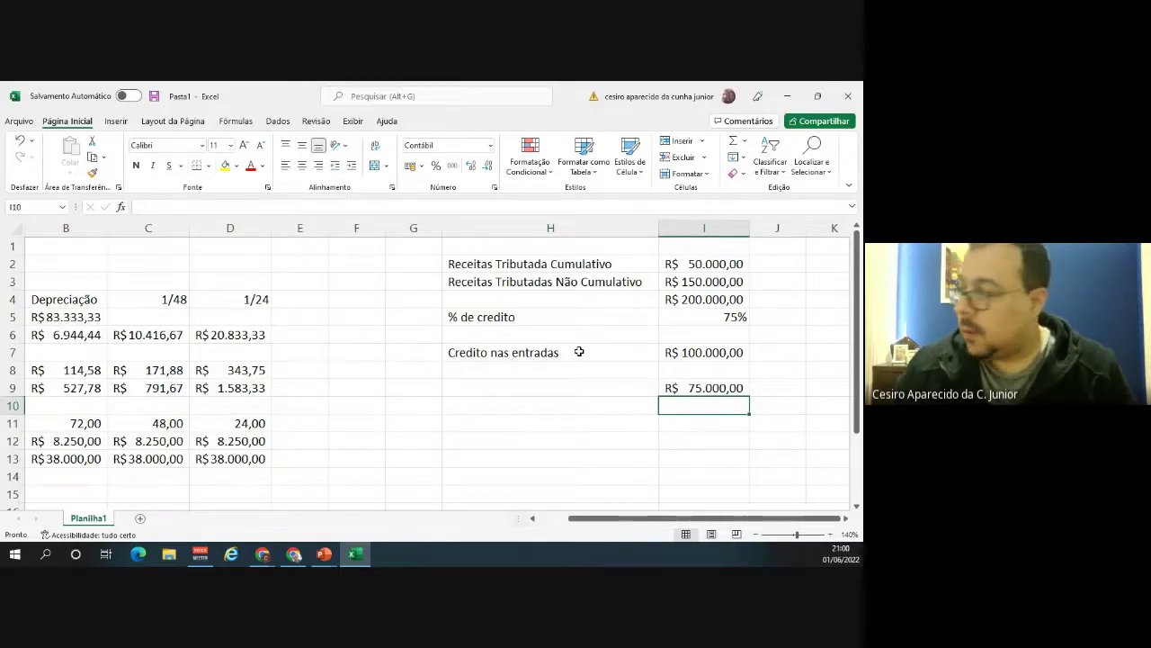
Consult the CUIDADO slide on disallowed credits in the PowerPoint slide show, and return to Excel to review I2:I5.
{"action": "left_click", "coordinate": [715, 266]}
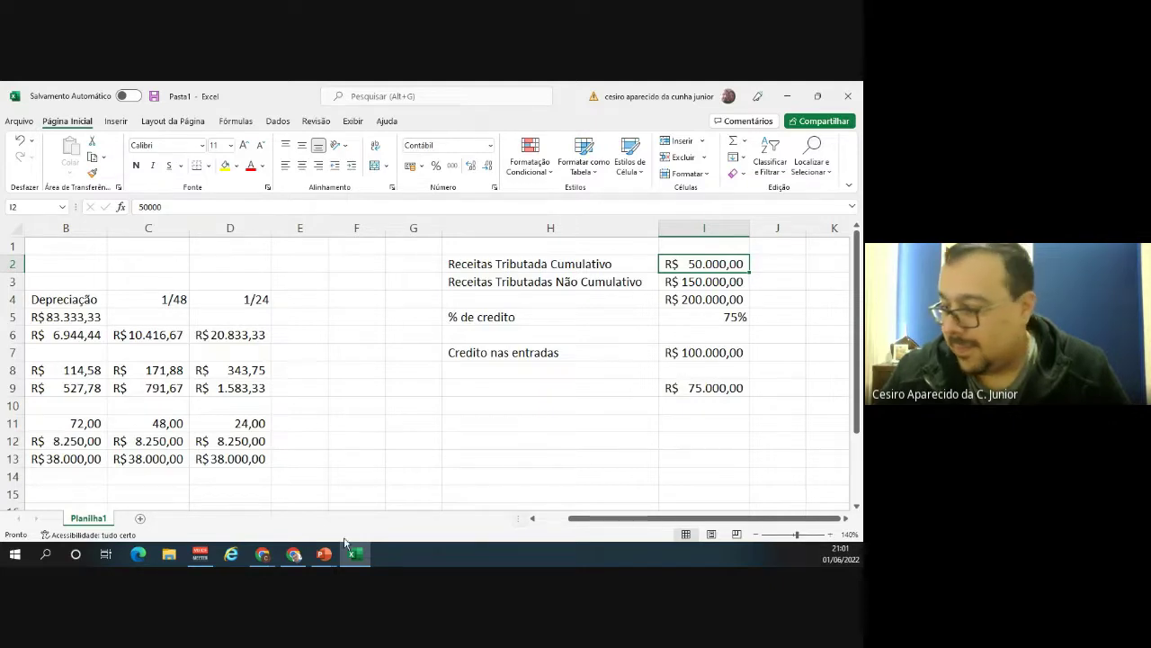
{"action": "mouse_move", "coordinate": [329, 556]}
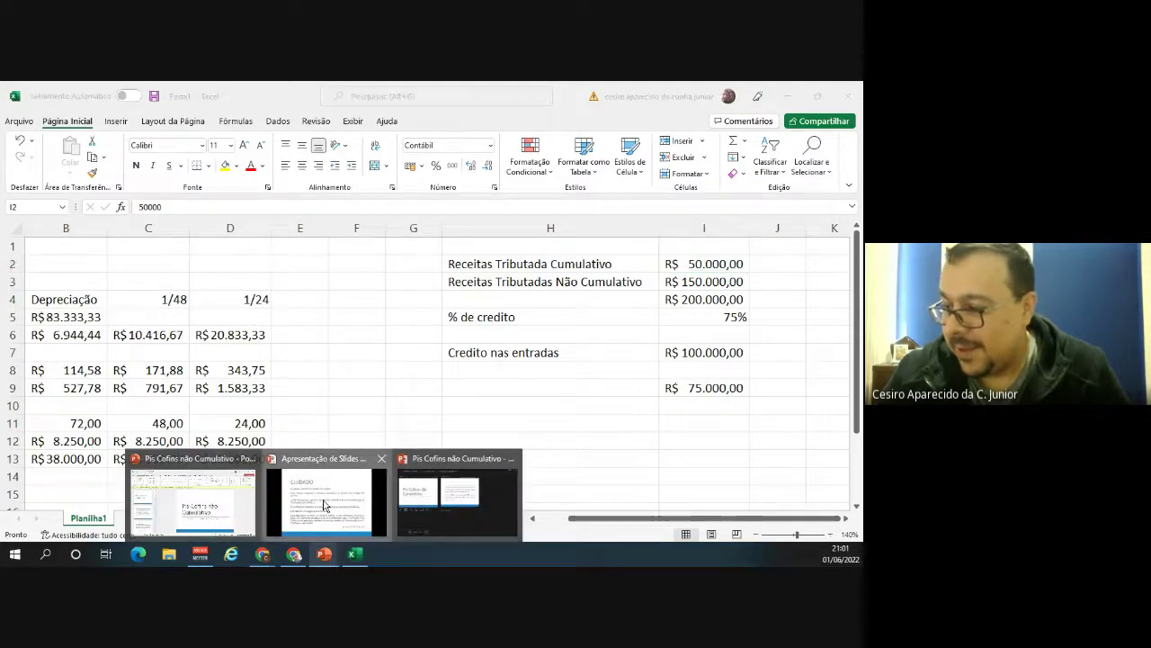
{"action": "left_click", "coordinate": [325, 499]}
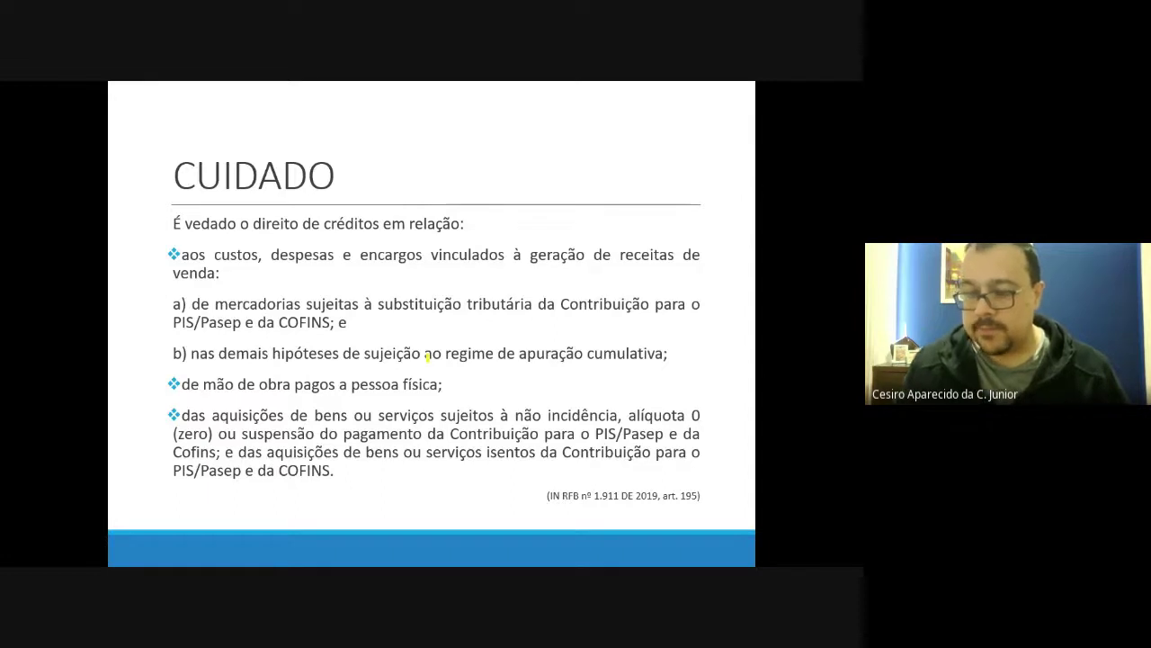
{"action": "key", "text": "alt+Tab"}
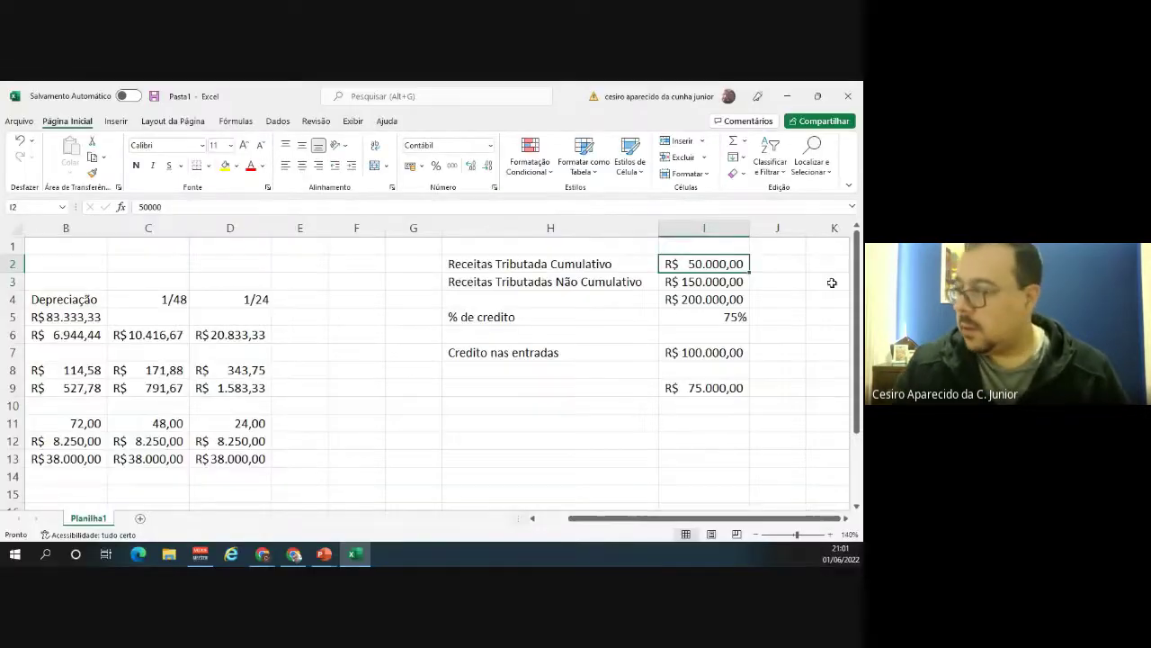
{"action": "left_click_drag", "start_coordinate": [727, 267], "coordinate": [725, 320]}
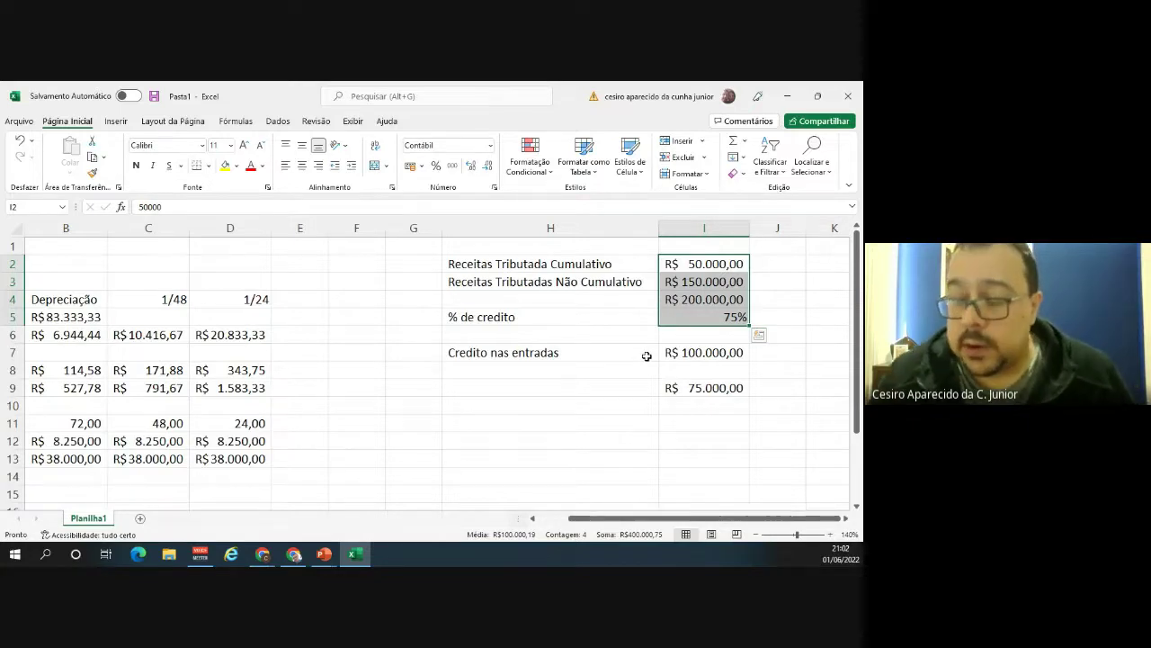
Switch to the PowerPoint slide show and highlight parts of the "de mão de obra" and "das aquisições" bullets on the CUIDADO slide.
{"action": "mouse_move", "coordinate": [294, 552]}
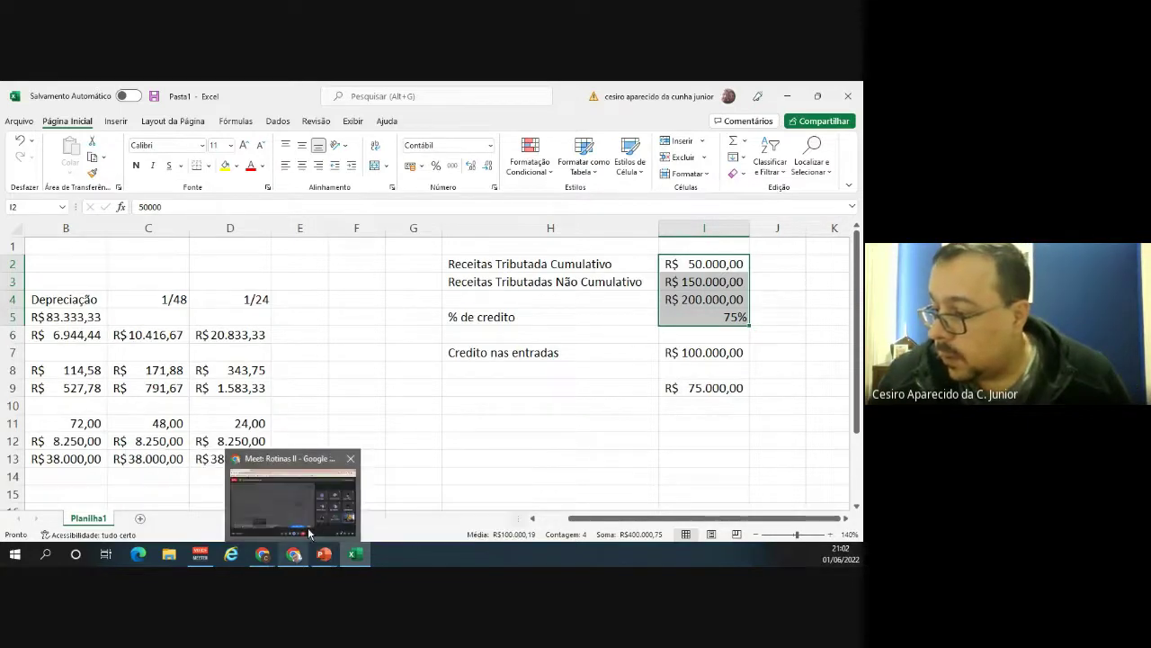
{"action": "left_click", "coordinate": [324, 500]}
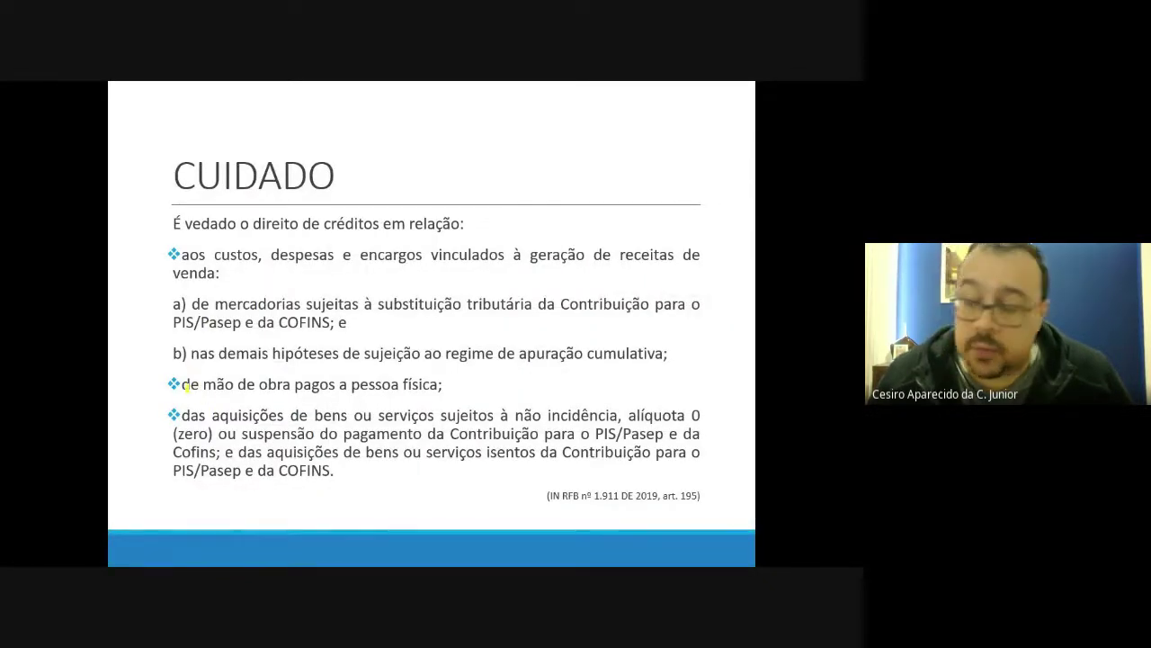
{"action": "mouse_move", "coordinate": [185, 387]}
{"action": "left_mouse_down"}
{"action": "mouse_move", "coordinate": [358, 390]}
{"action": "mouse_move", "coordinate": [279, 428]}
{"action": "mouse_move", "coordinate": [219, 416]}
{"action": "left_mouse_up"}
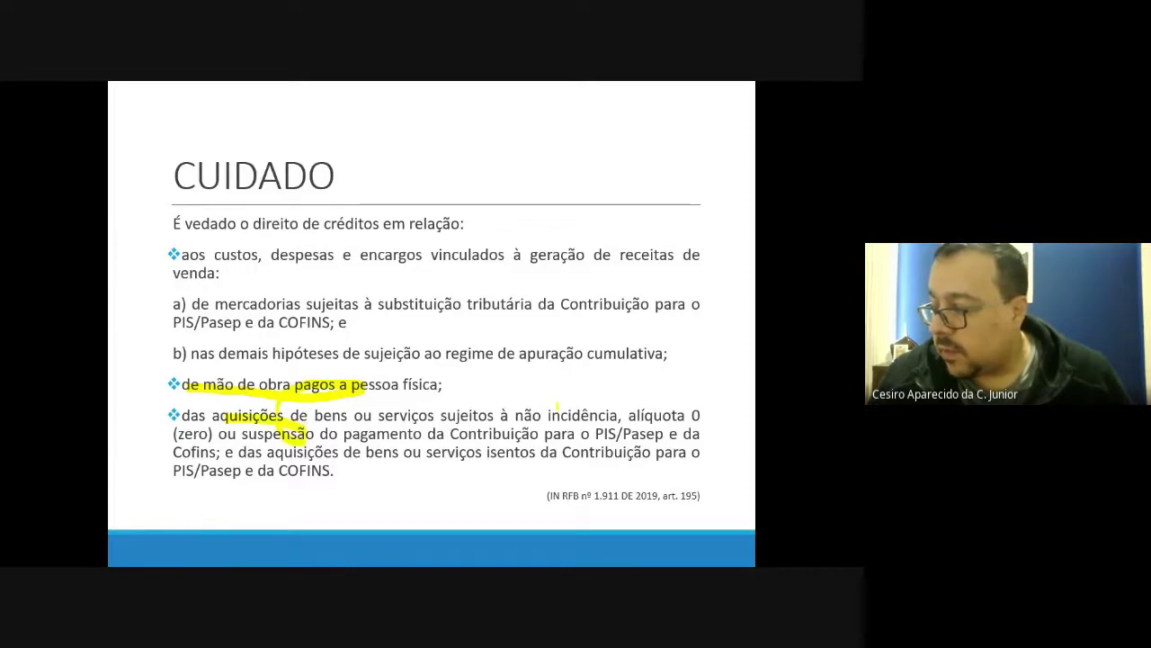